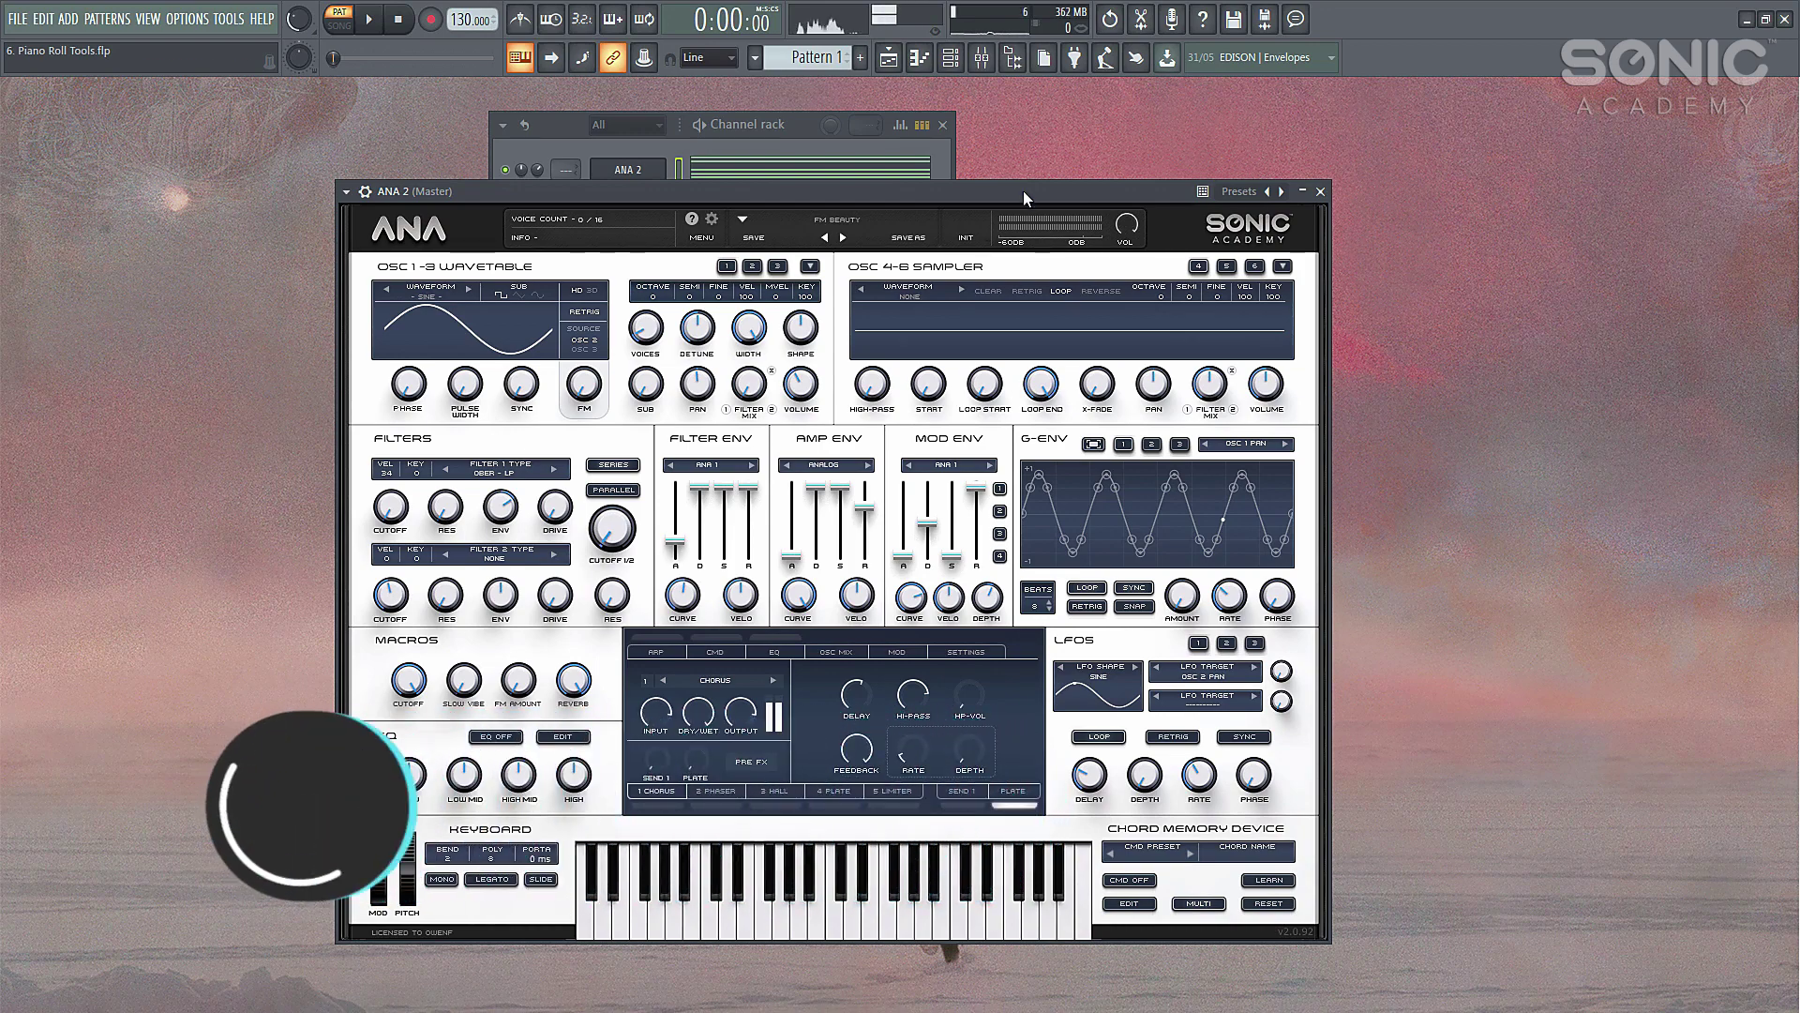
Step: Turn on the channel rack's piano-roll note previews for the ANA channels while the chord pattern plays
{"action": "left_click_drag", "start_coordinate": [1022, 189], "coordinate": [1018, 229]}
{"action": "key", "text": "space"}
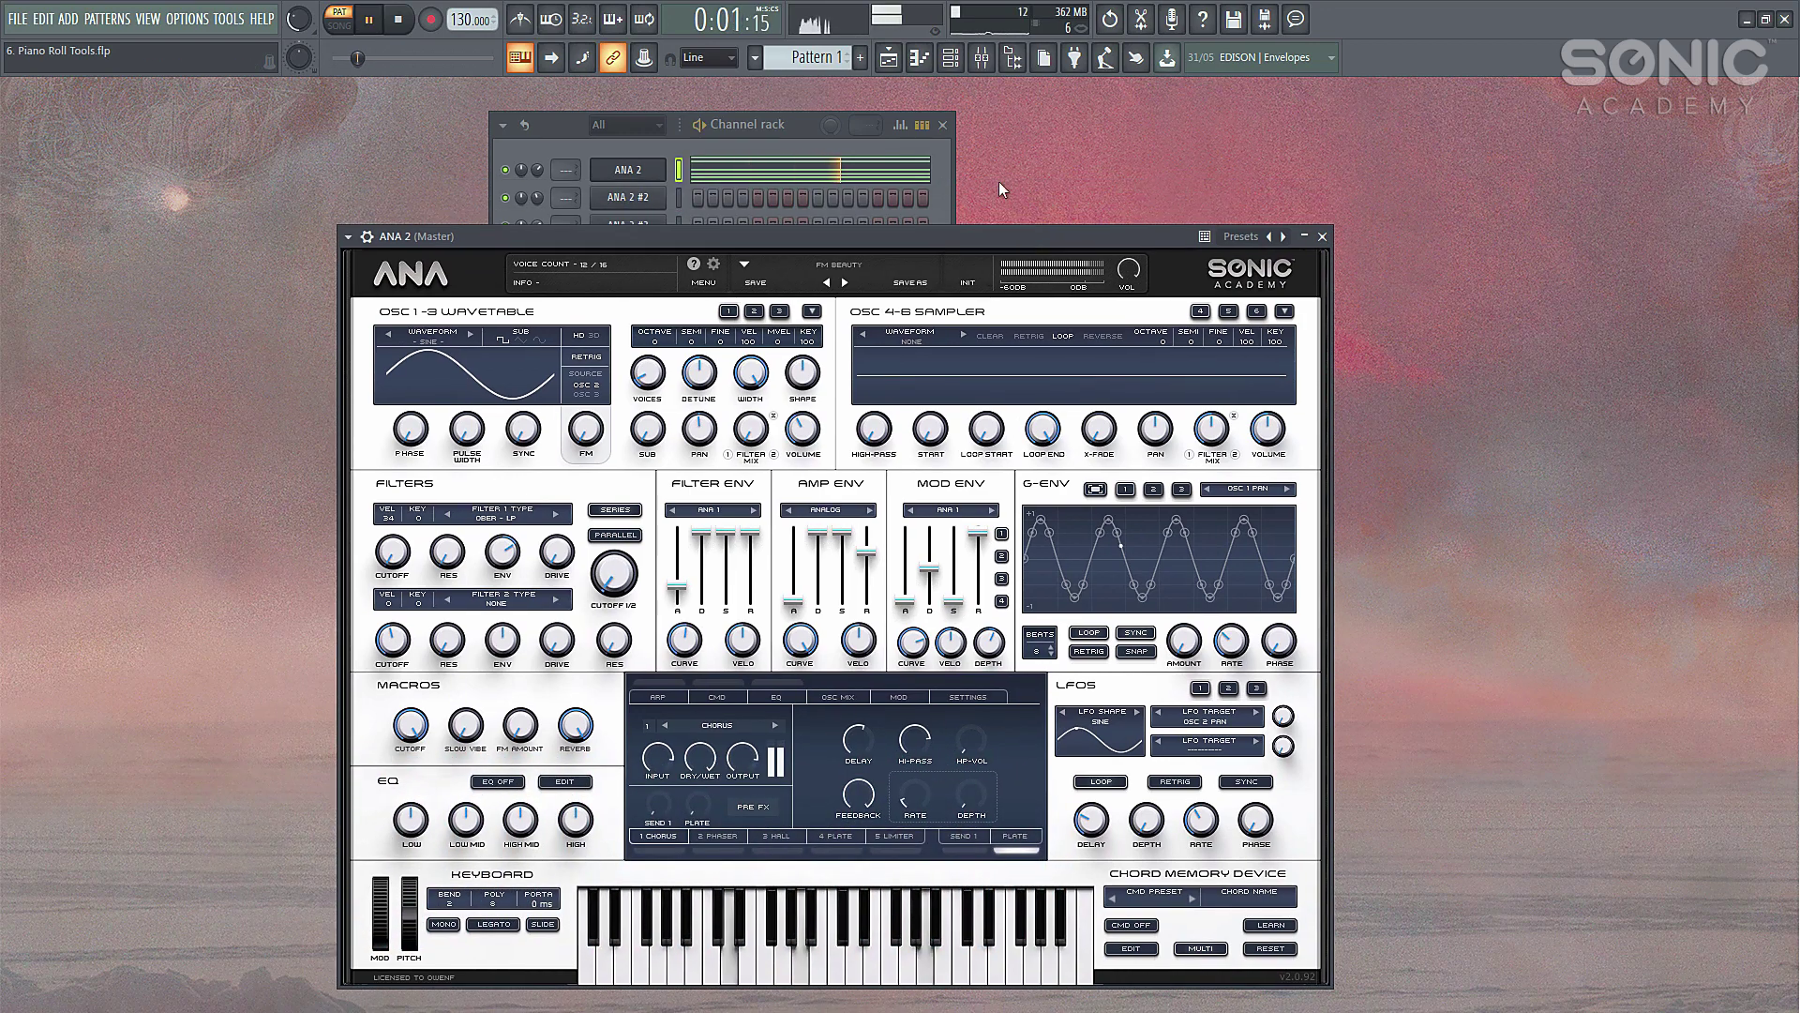
{"action": "left_click", "coordinate": [931, 130]}
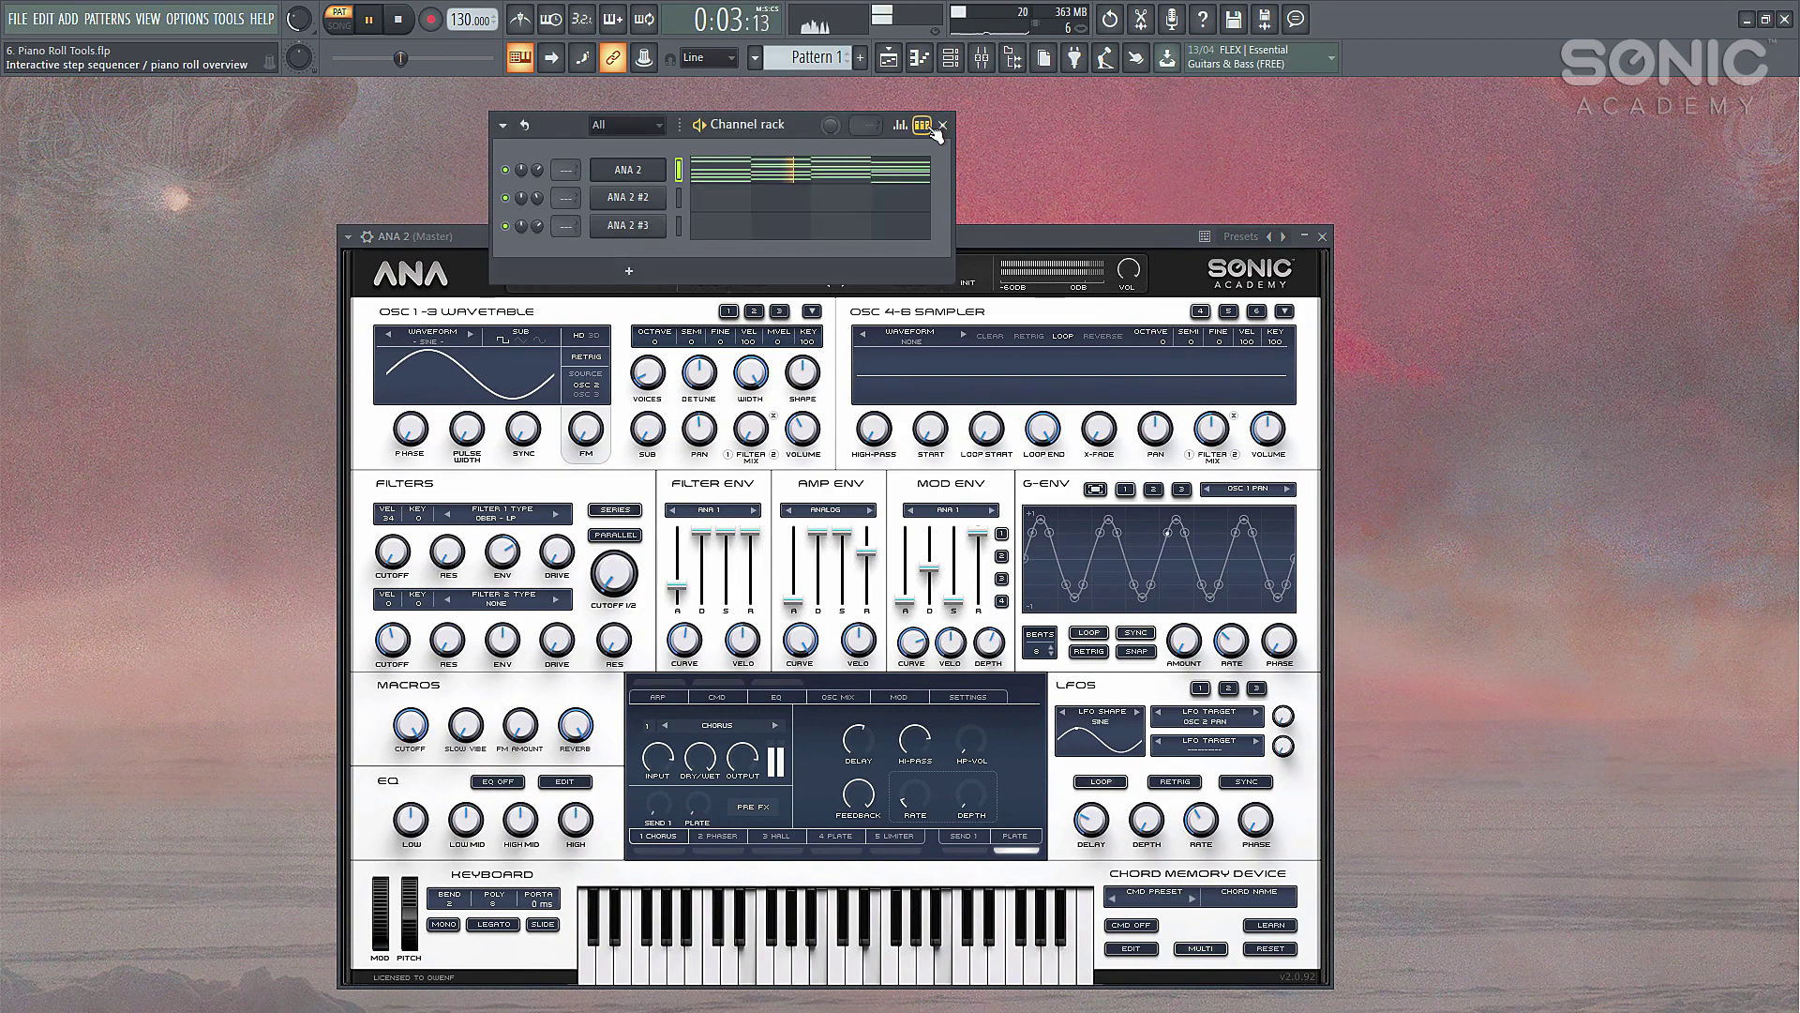
{"action": "left_click_drag", "start_coordinate": [1022, 236], "coordinate": [1018, 249]}
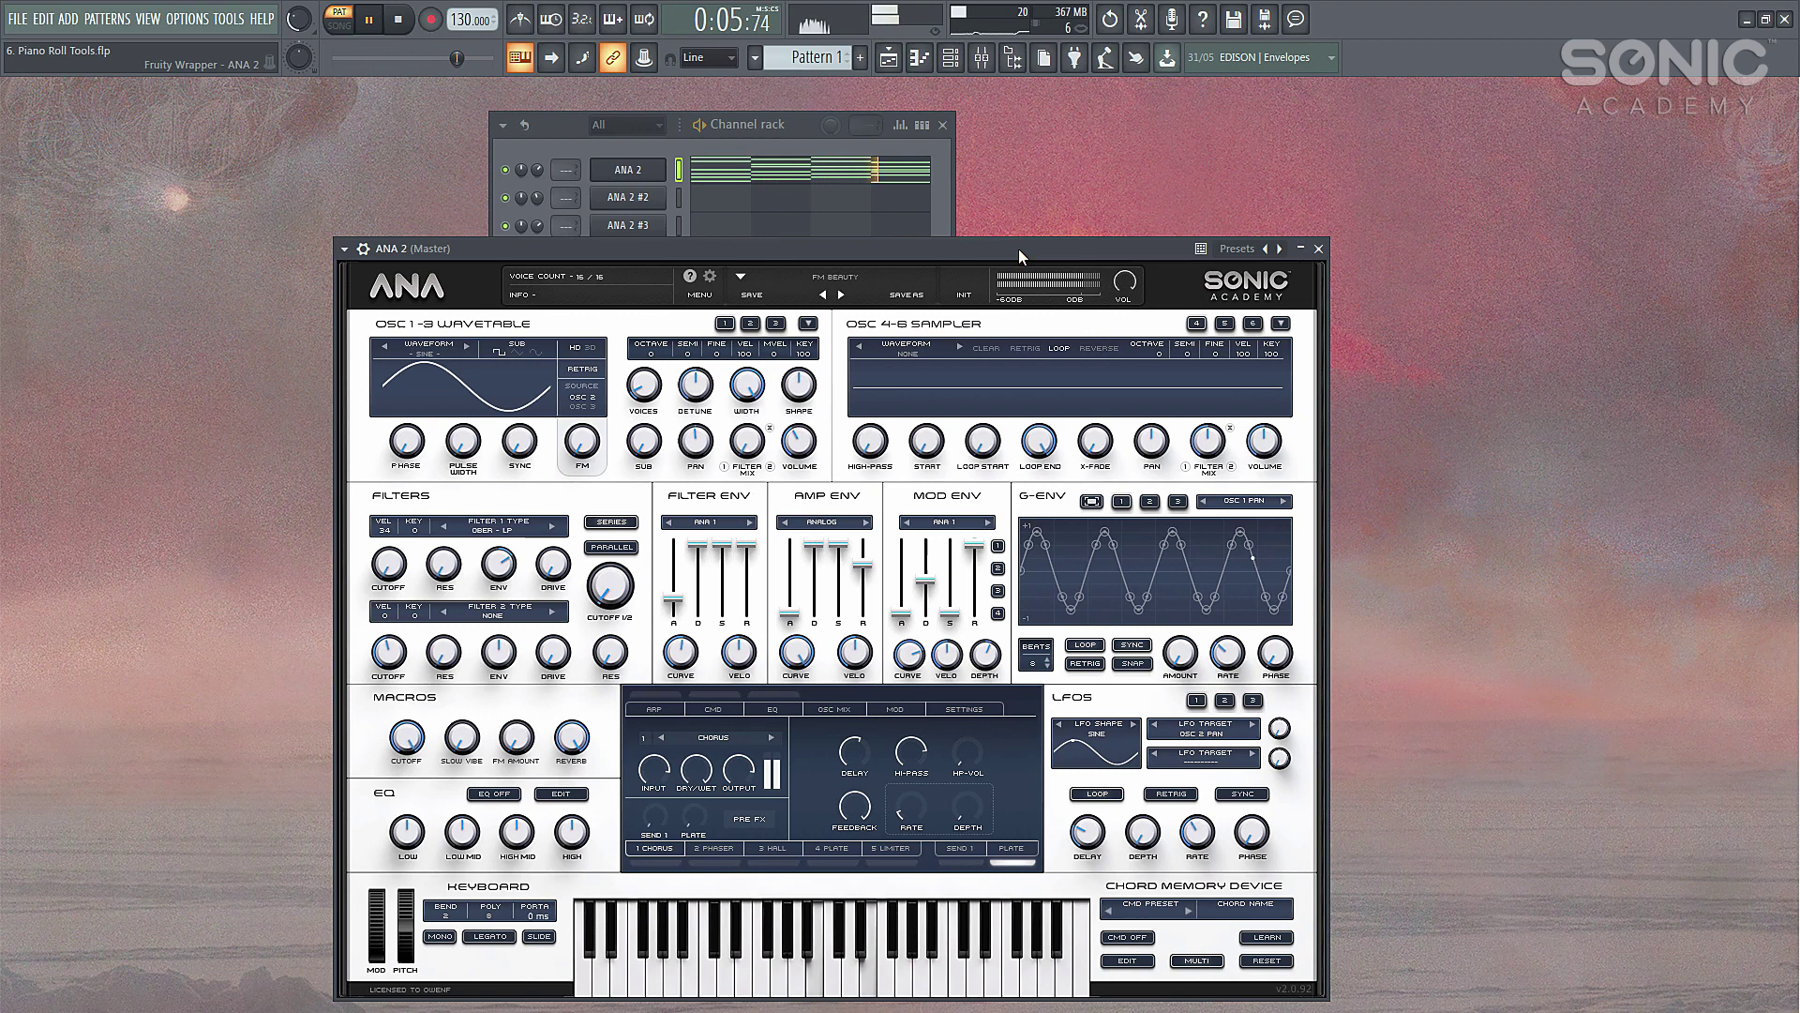
{"action": "key", "text": "space"}
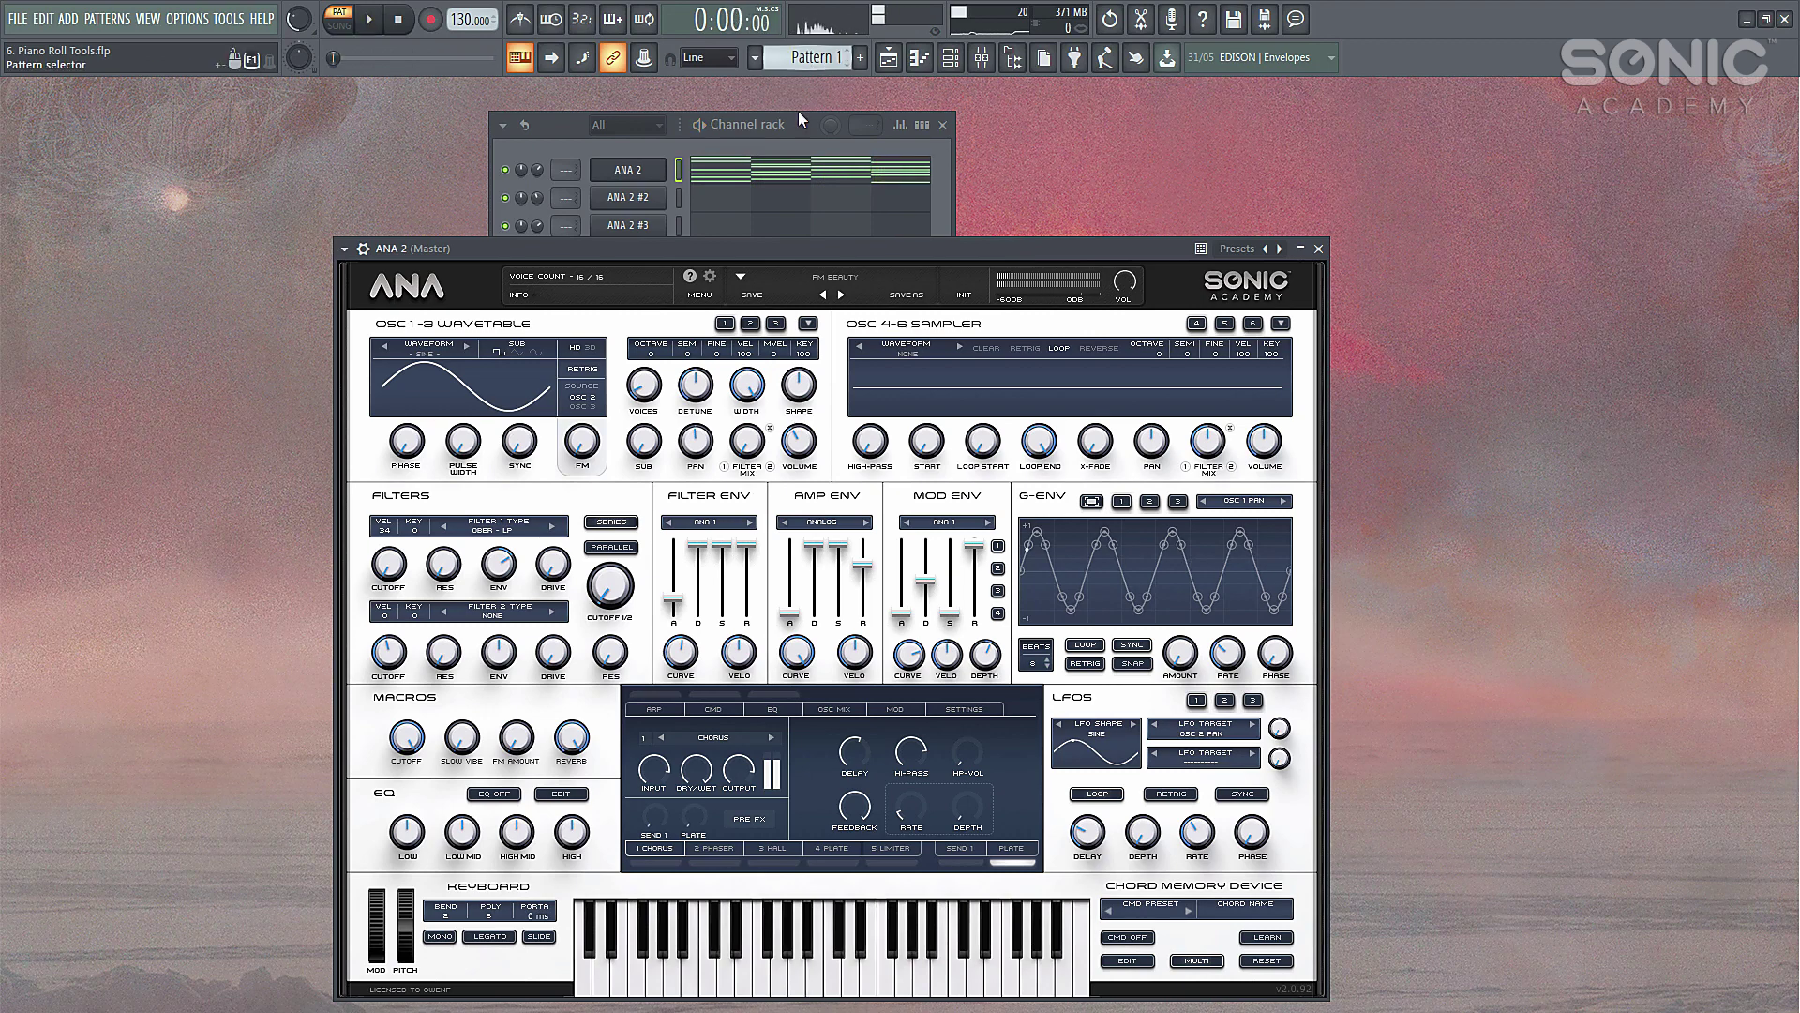
Step: Open ANA 2 in the piano roll, select all its chord notes, and arpeggiate them
{"action": "left_click", "coordinate": [804, 170]}
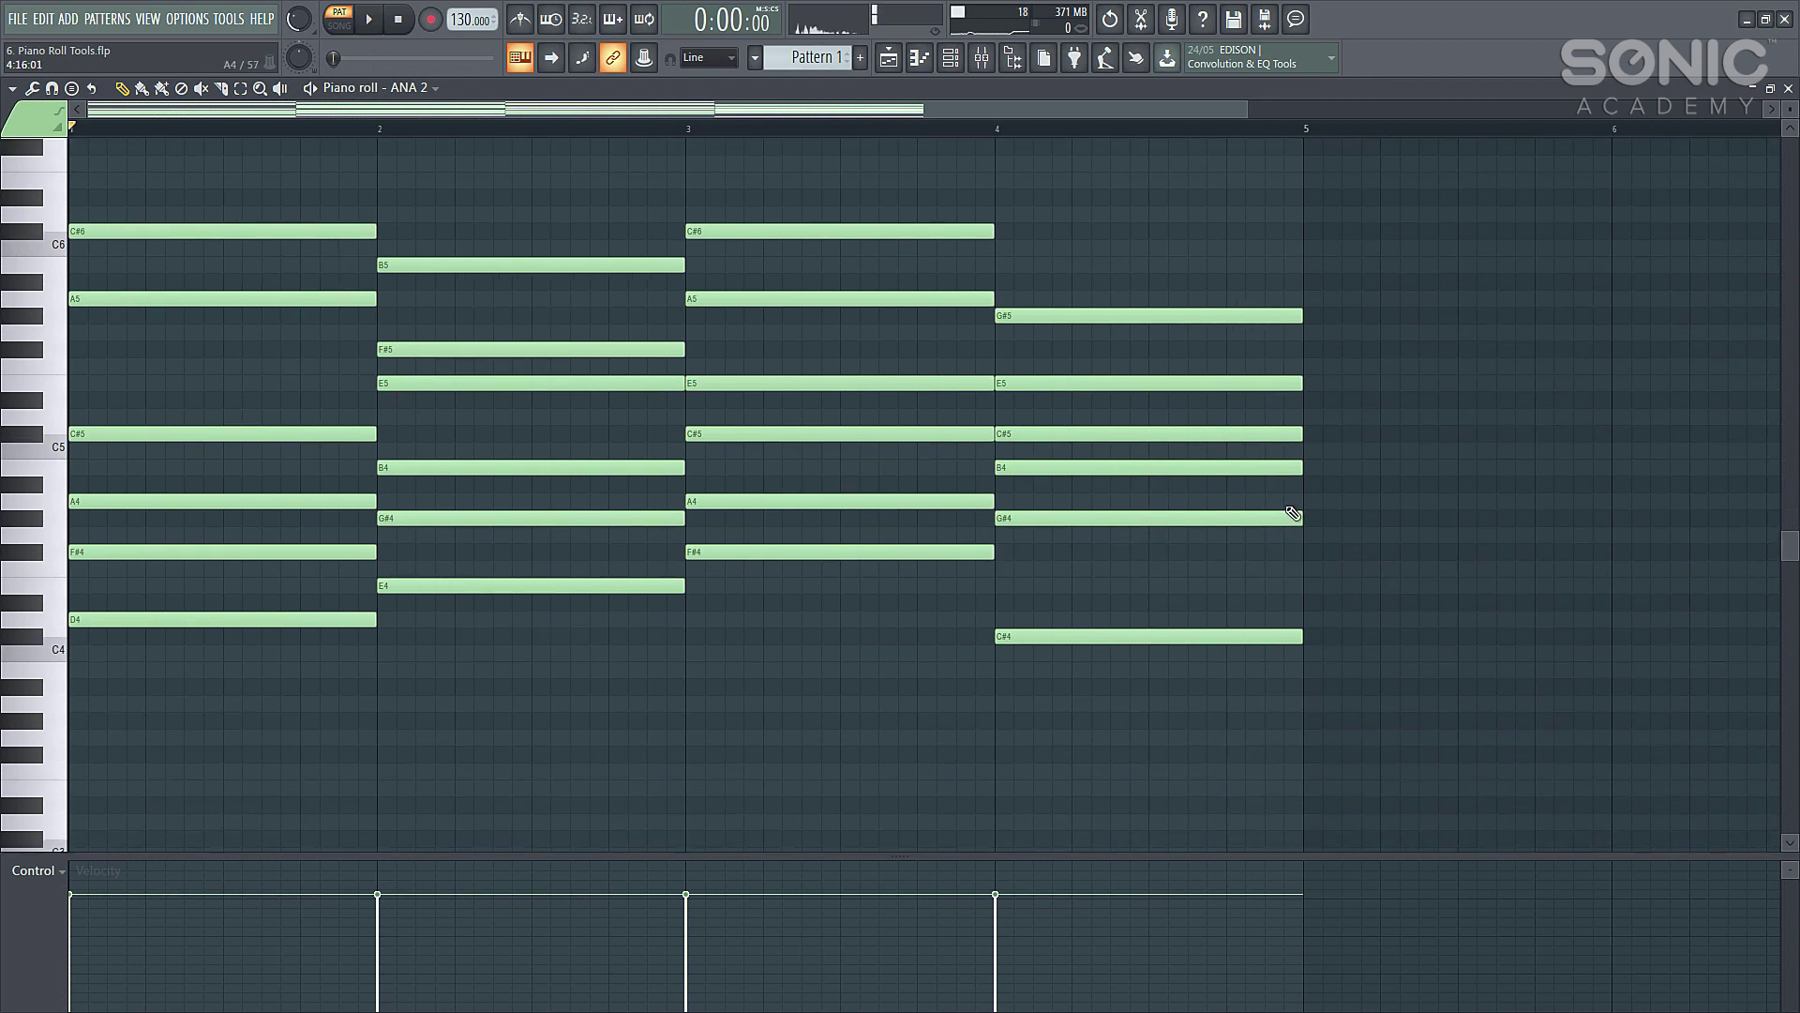
{"action": "left_click_drag", "start_coordinate": [1454, 752], "coordinate": [70, 132]}
{"action": "left_click_drag", "start_coordinate": [4, 7], "coordinate": [5, 11]}
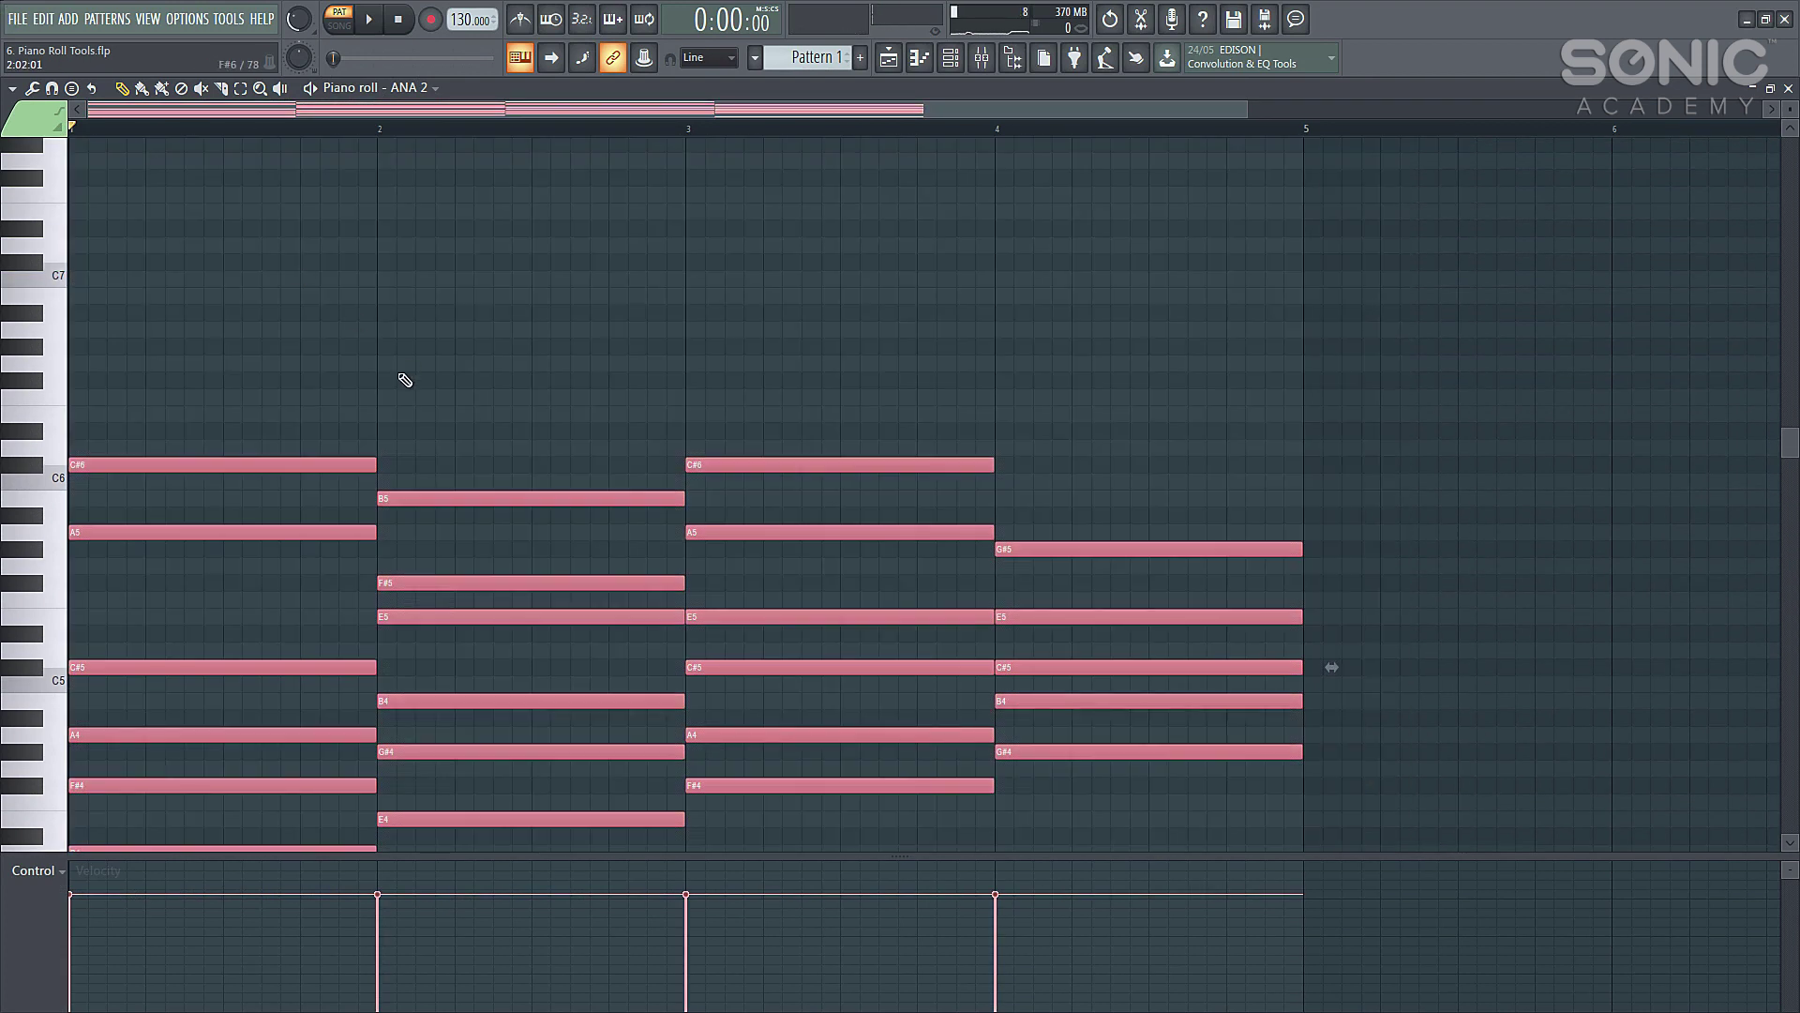
{"action": "scroll", "coordinate": [405, 380], "scroll_direction": "down", "scroll_amount": 2}
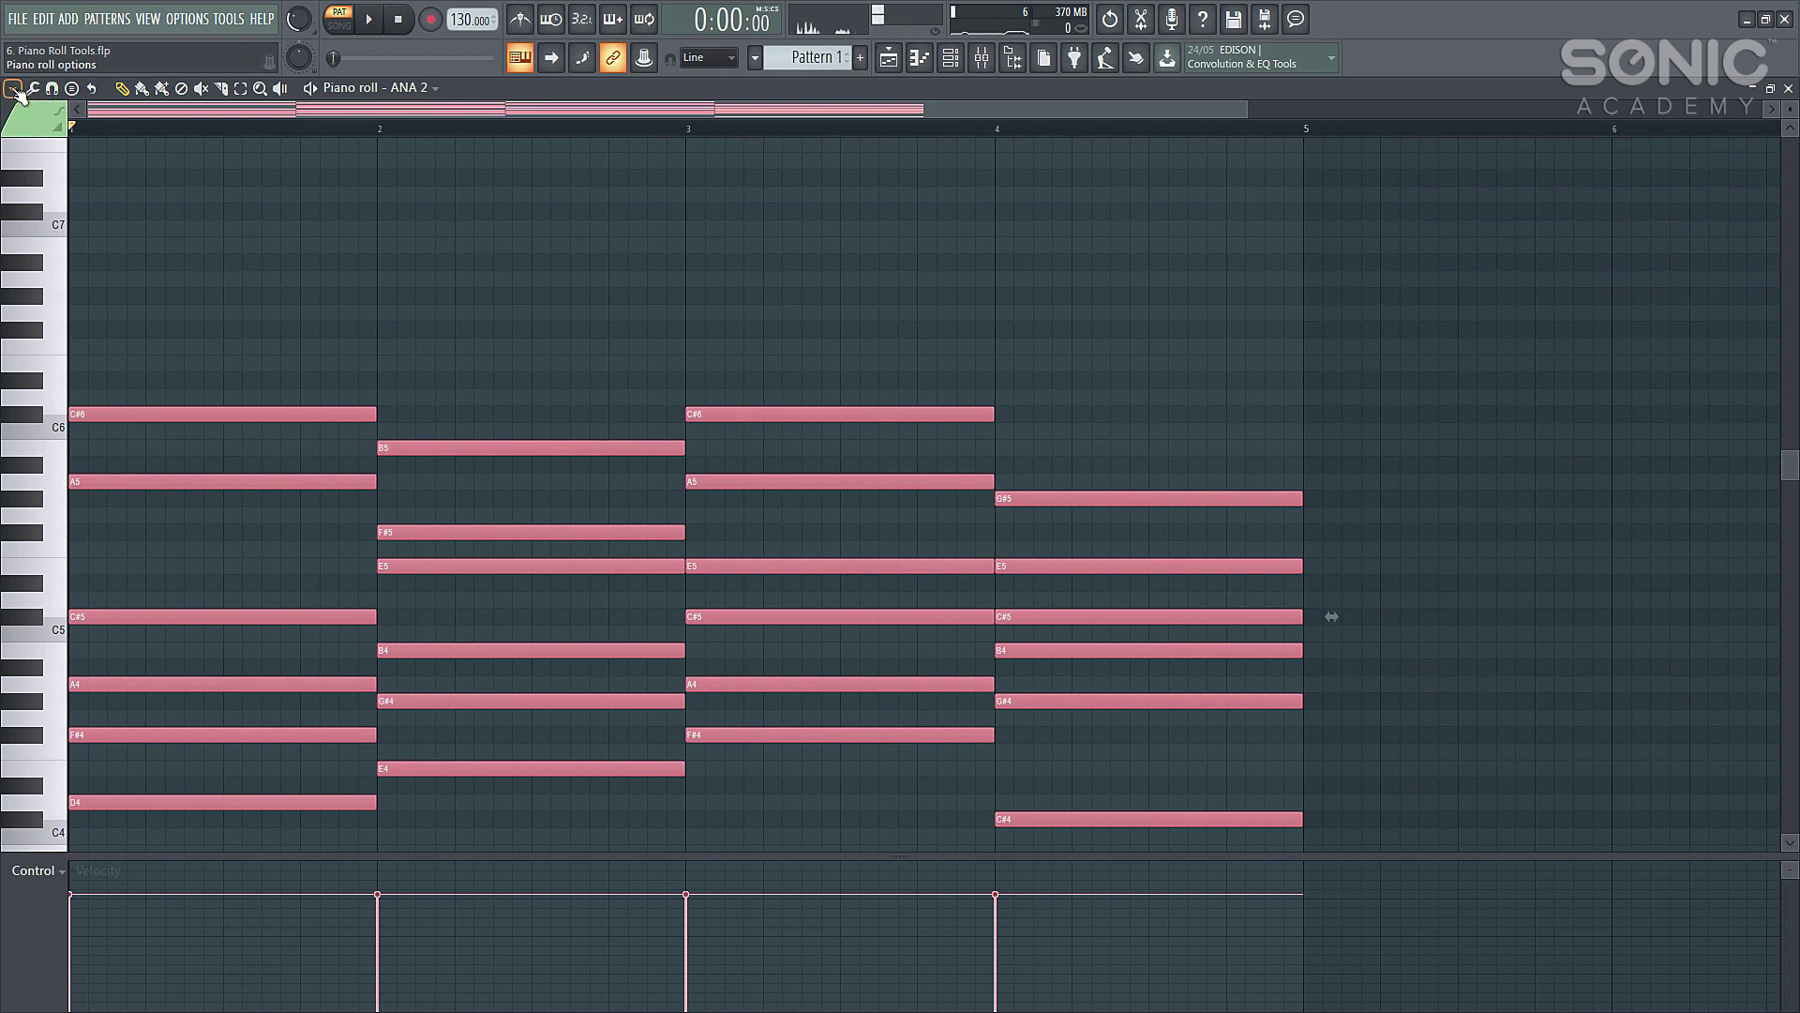
{"action": "left_click", "coordinate": [13, 89]}
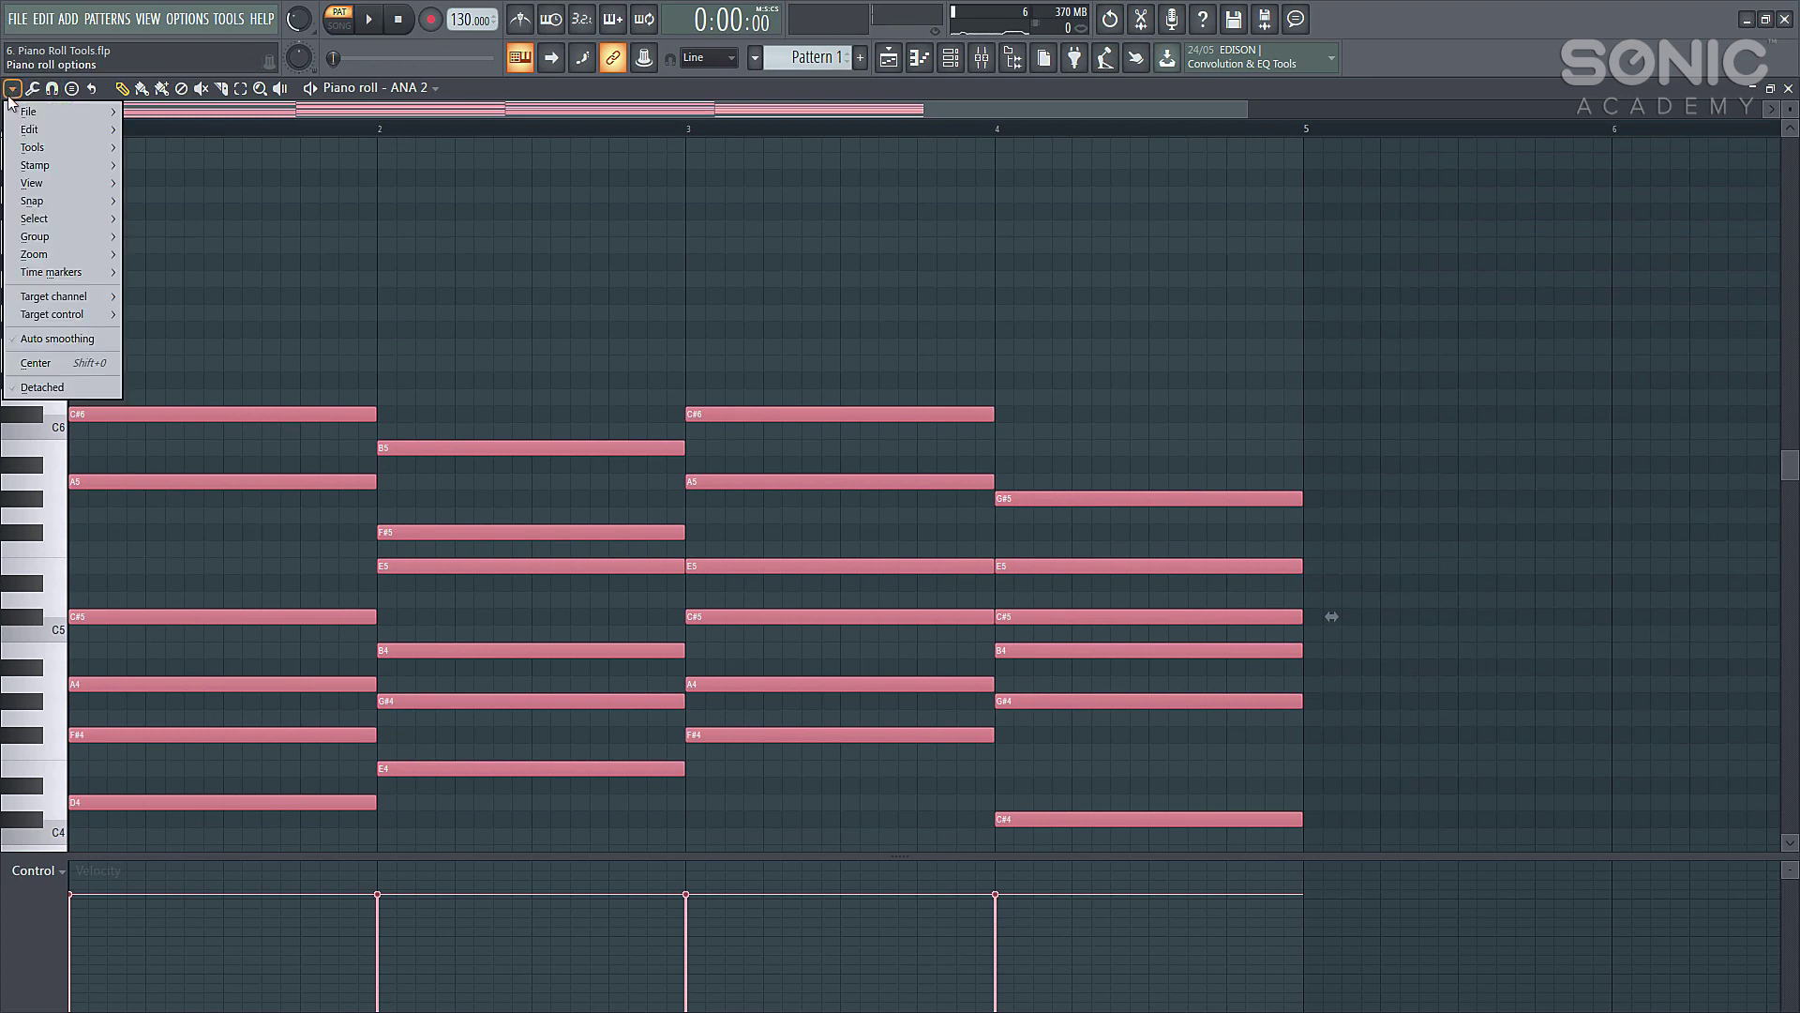
{"action": "mouse_move", "coordinate": [47, 148]}
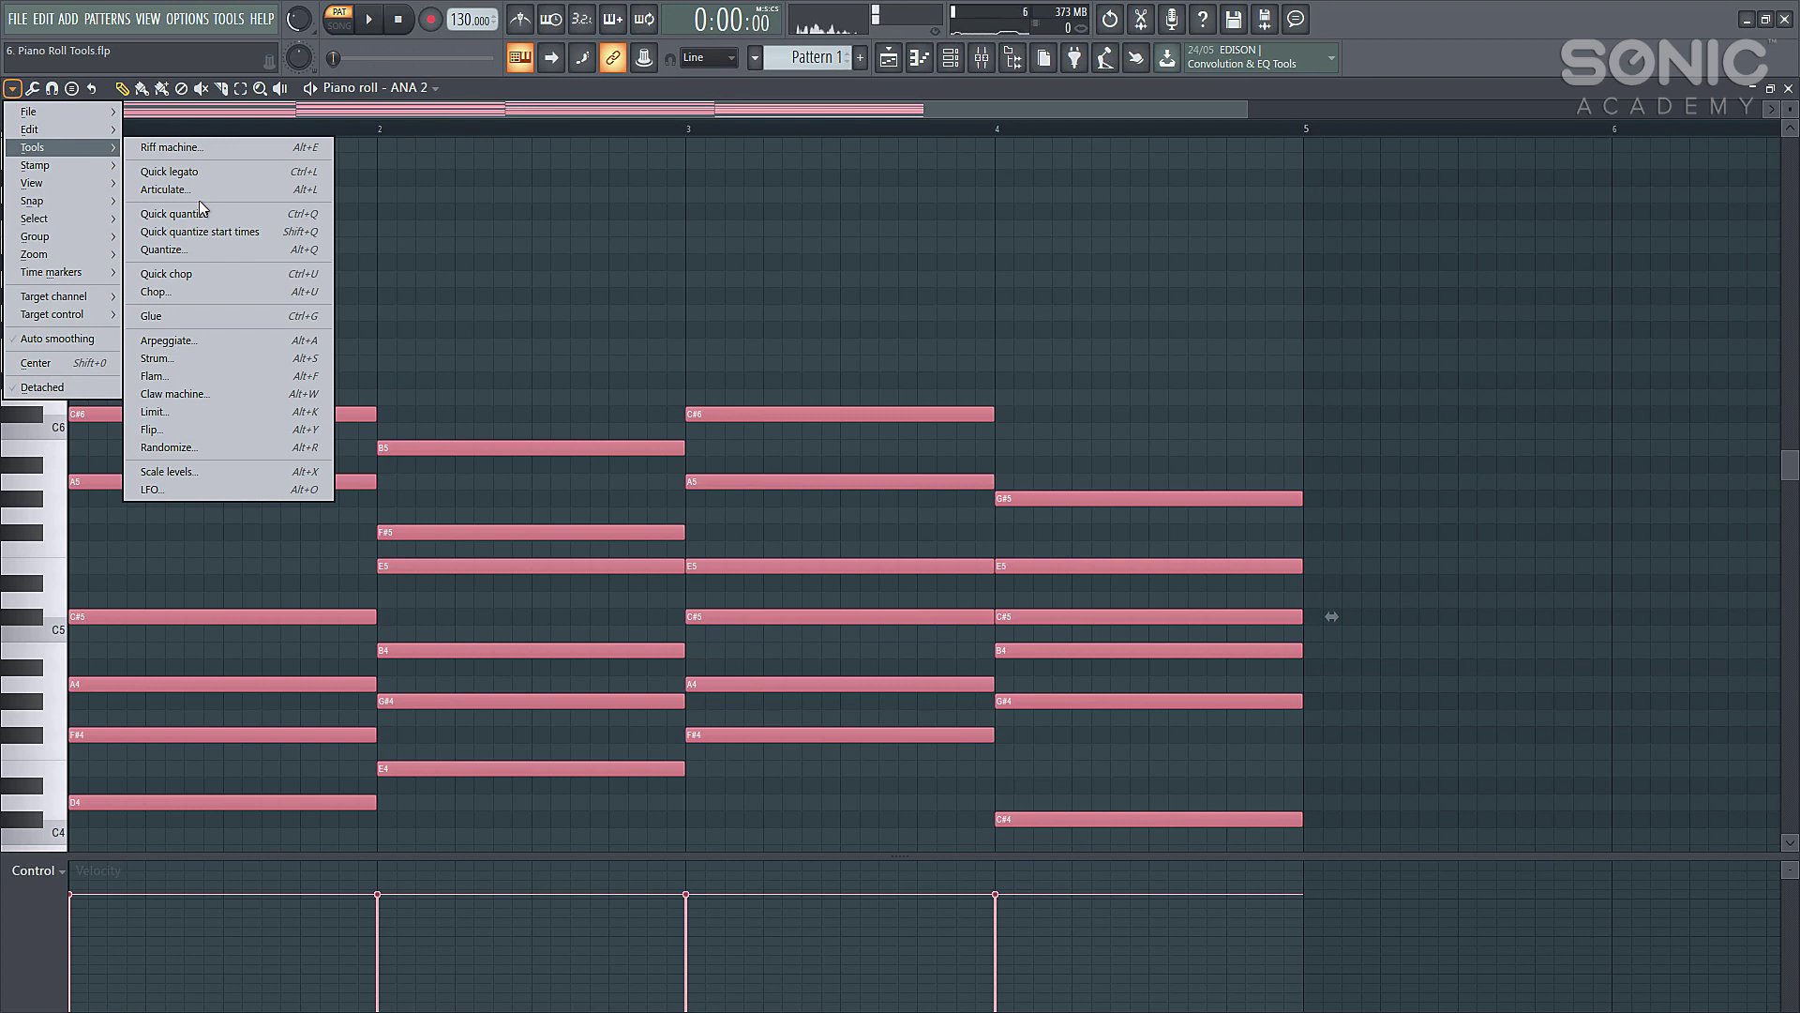
{"action": "left_click", "coordinate": [233, 340]}
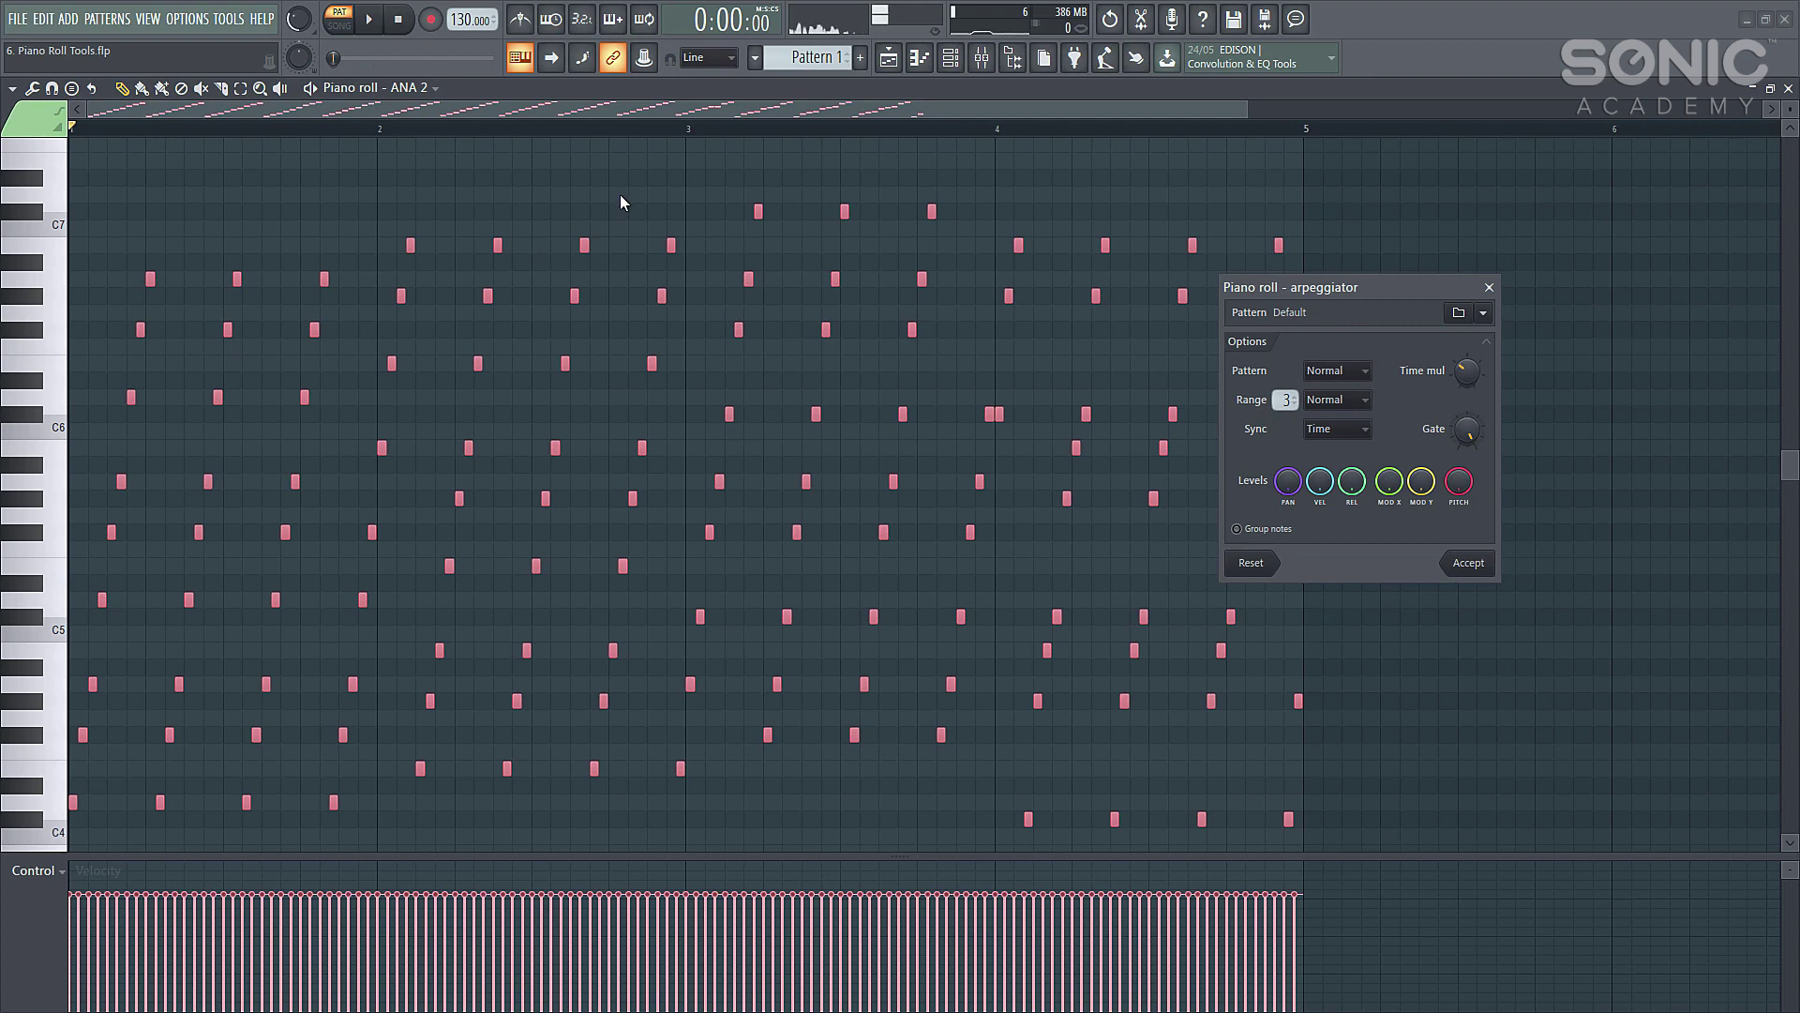
{"action": "key", "text": "space"}
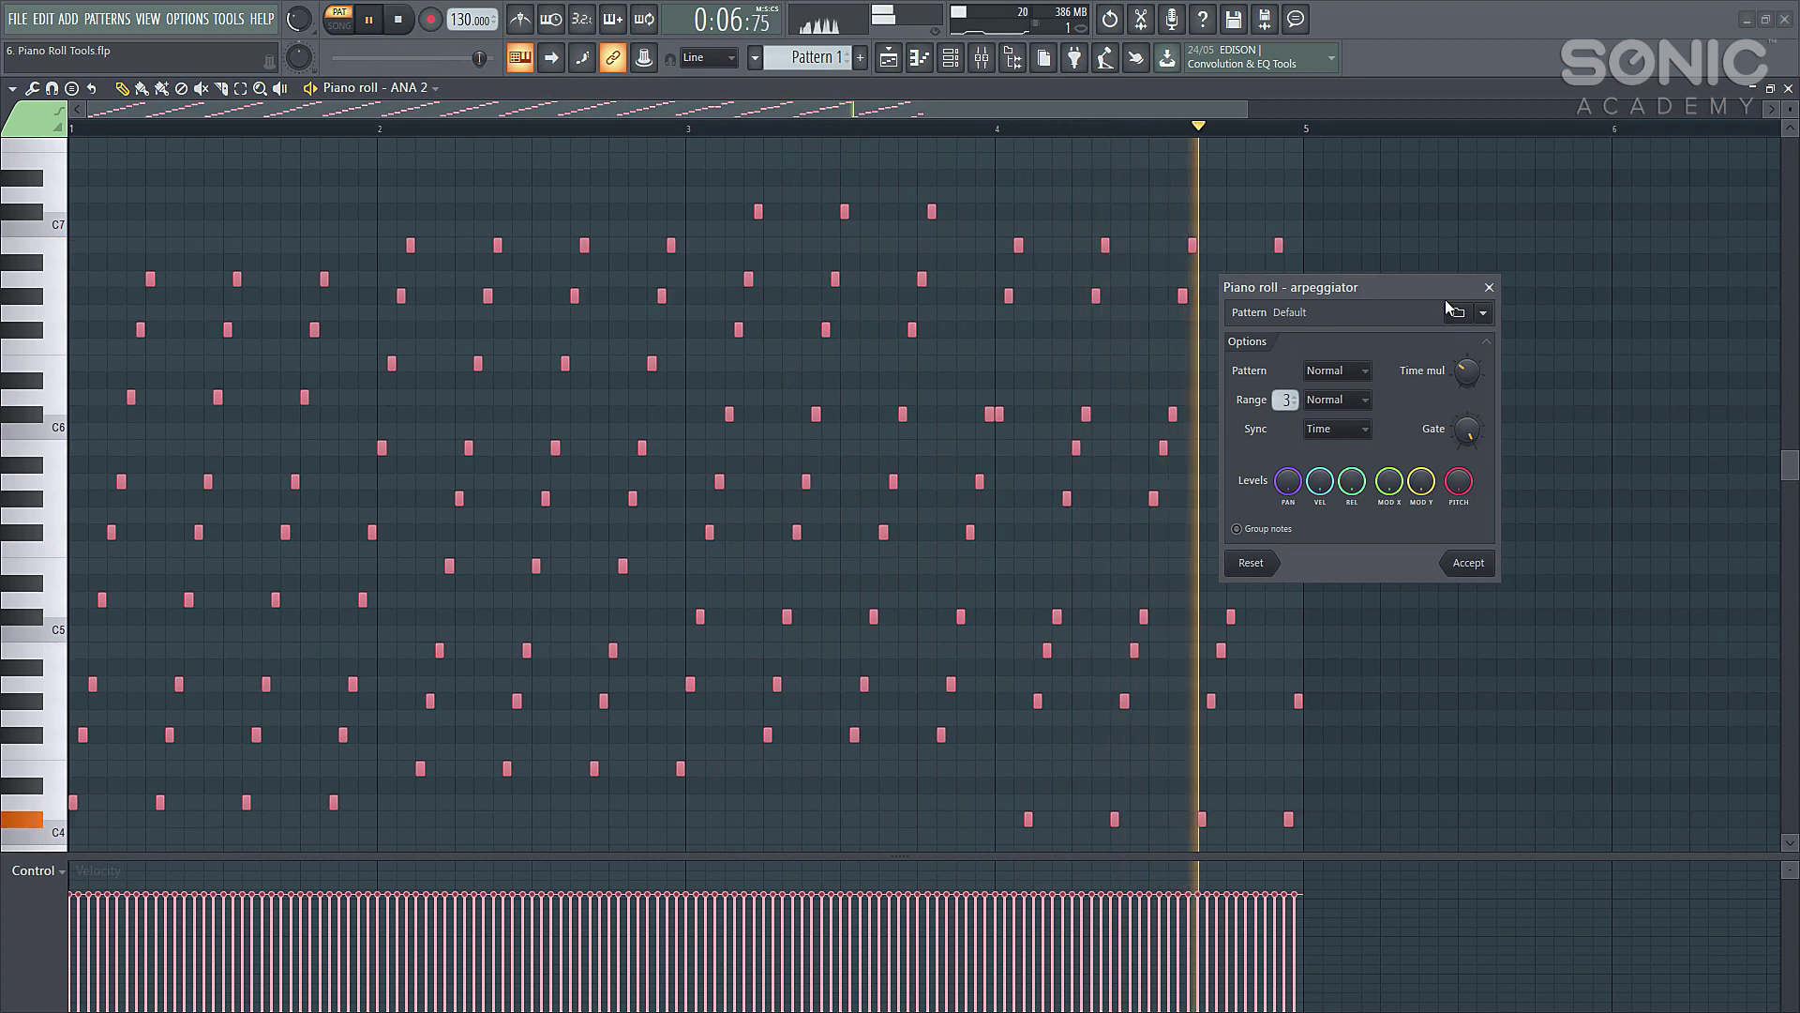
{"action": "key", "text": "space"}
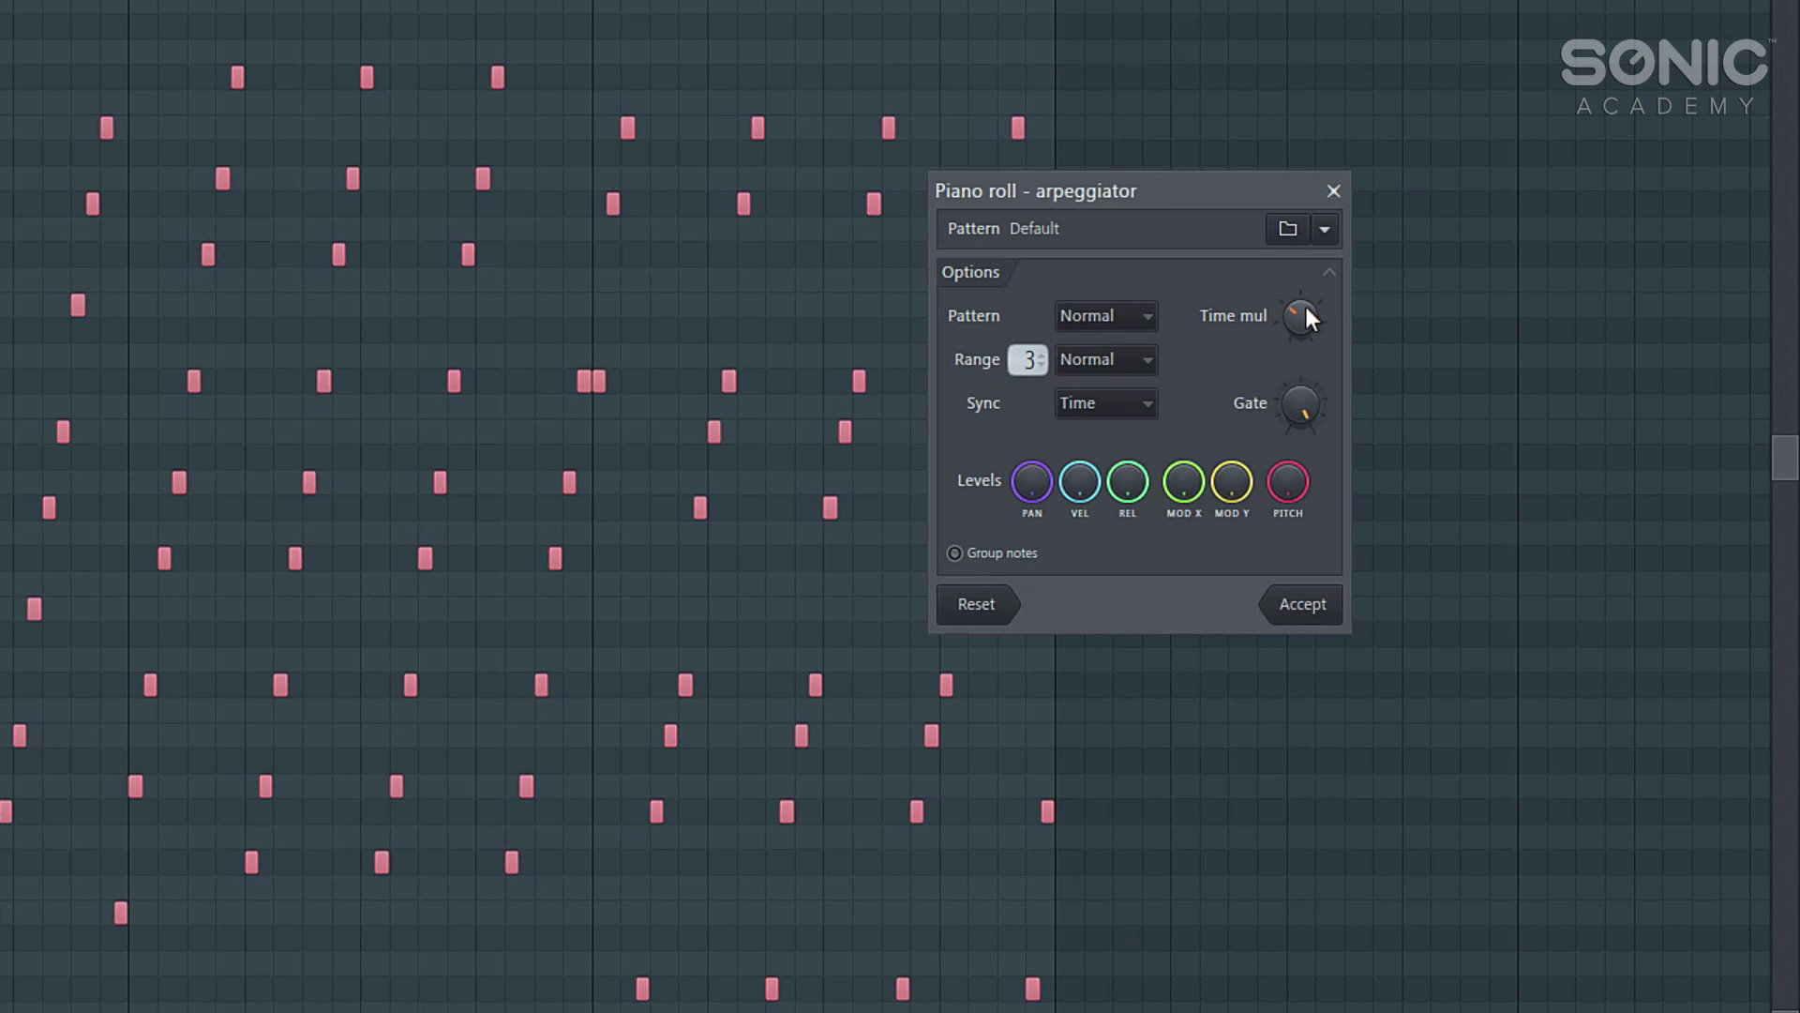
Step: Adjust the arpeggiator's Time mul knob during playback, leaving it around 12 o'clock
{"action": "left_click_drag", "start_coordinate": [1306, 309], "coordinate": [1306, 286]}
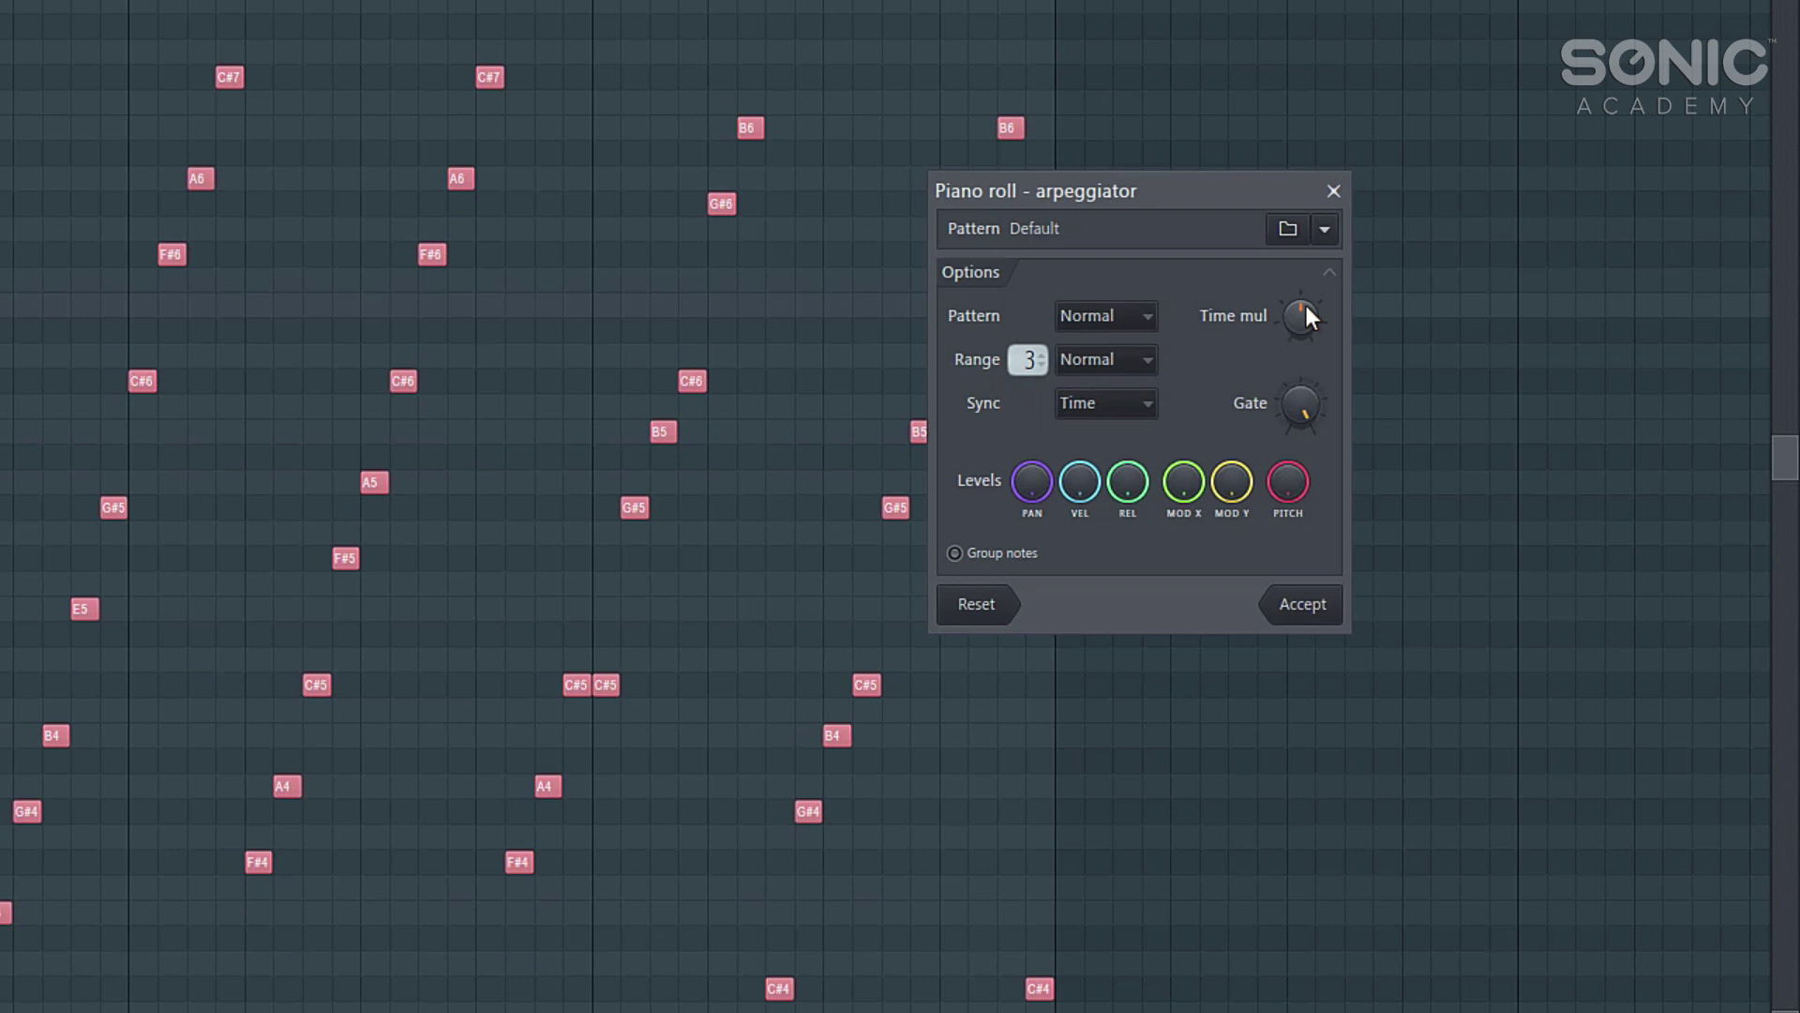
{"action": "key", "text": "space"}
{"action": "left_click_drag", "start_coordinate": [1301, 316], "coordinate": [1301, 302]}
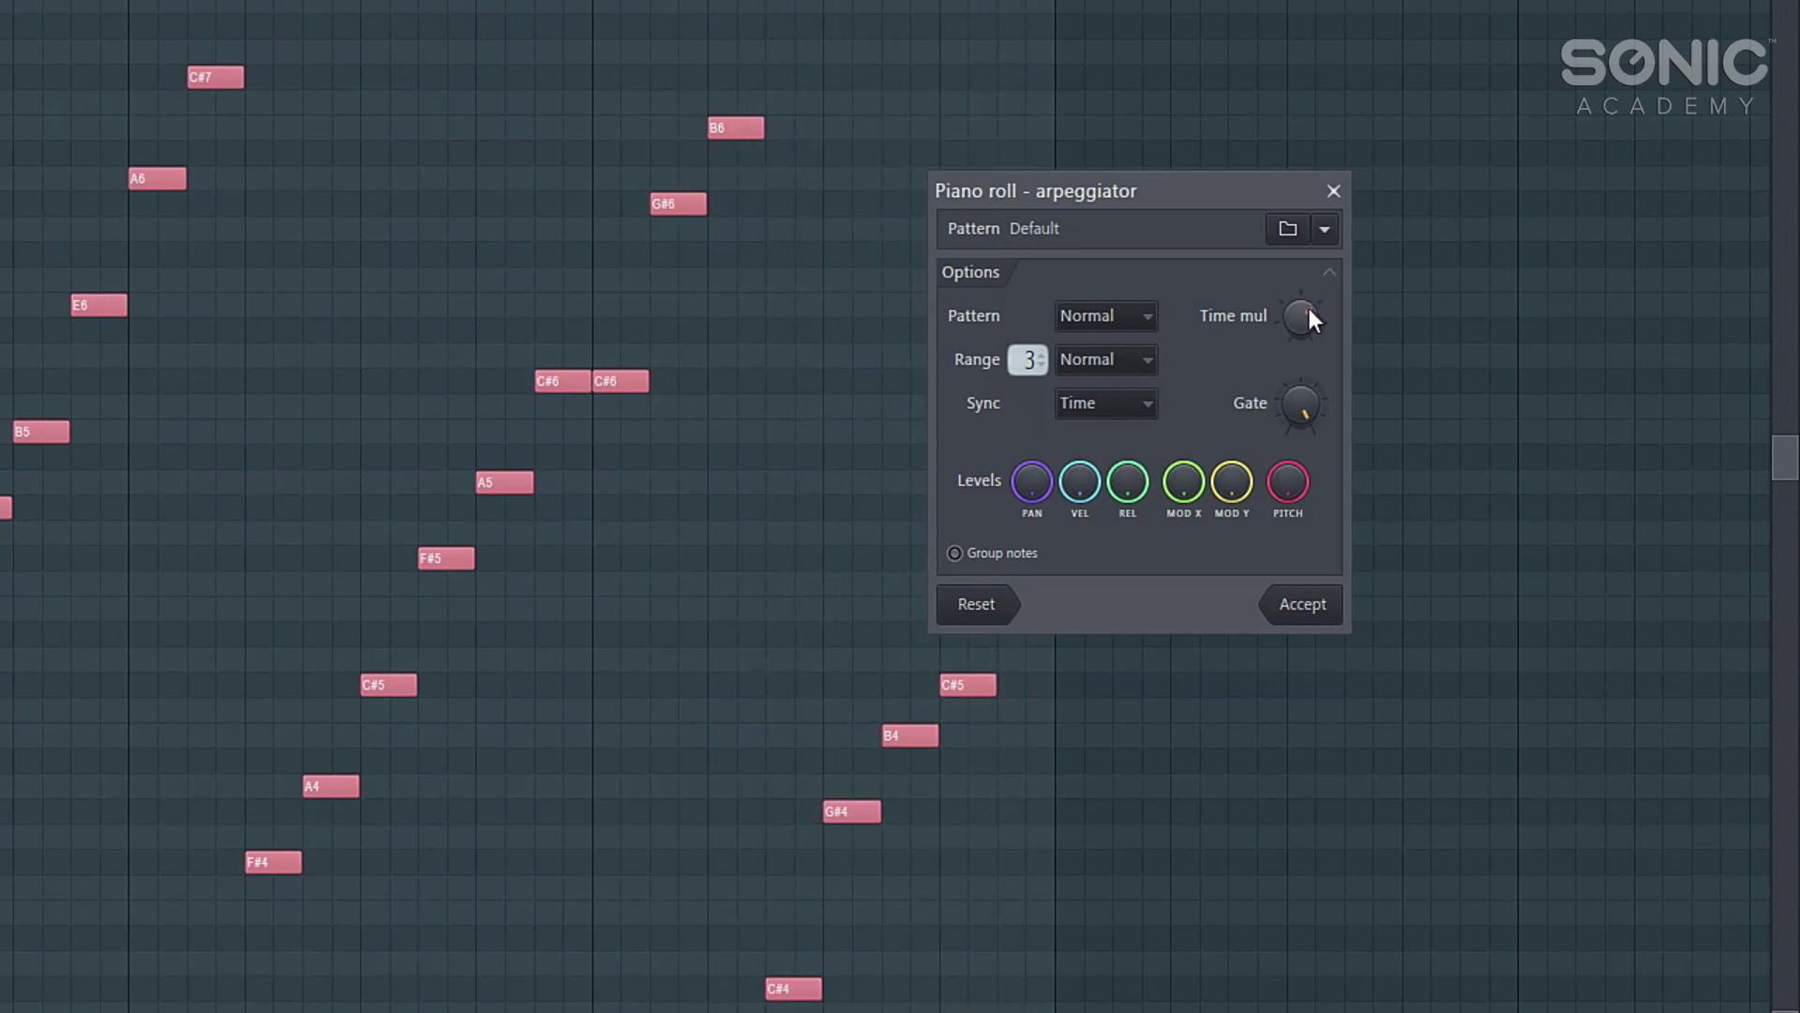
{"action": "mouse_move", "coordinate": [1310, 319]}
{"action": "left_mouse_down"}
{"action": "mouse_move", "coordinate": [1310, 357]}
{"action": "mouse_move", "coordinate": [1310, 305]}
{"action": "mouse_move", "coordinate": [1310, 357]}
{"action": "mouse_move", "coordinate": [1309, 338]}
{"action": "left_mouse_up"}
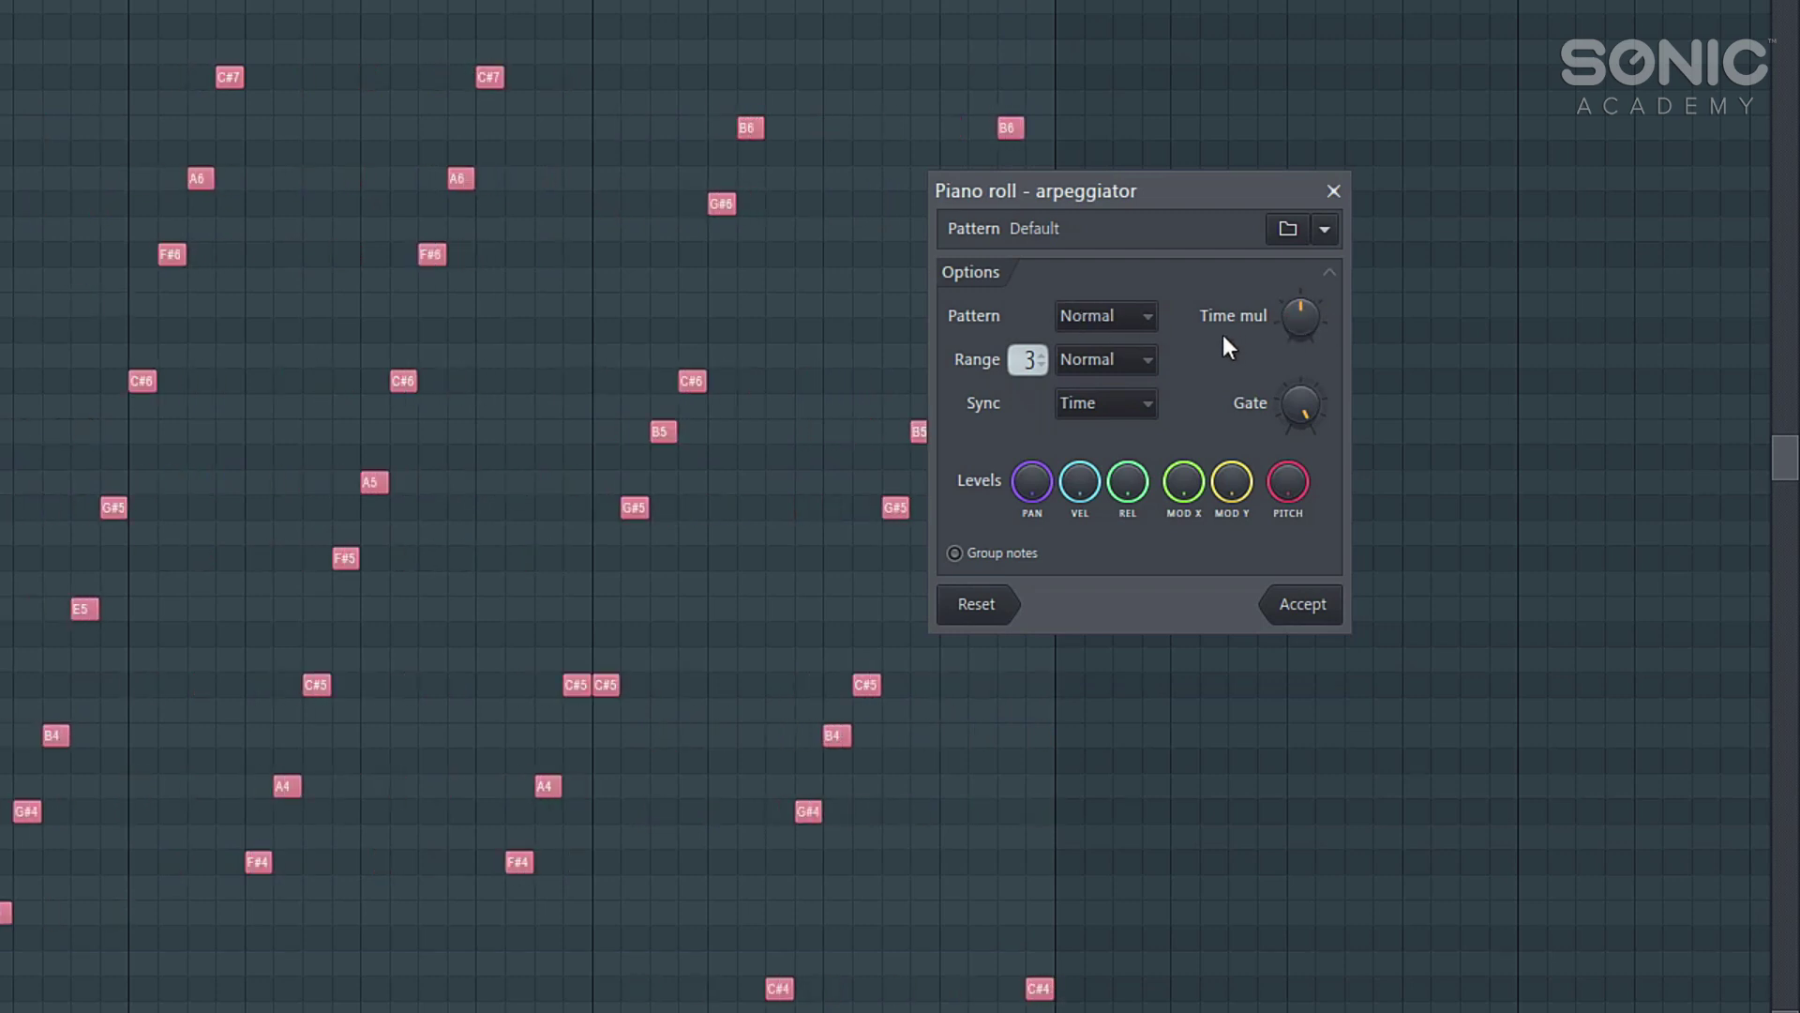
{"action": "left_click", "coordinate": [1090, 318]}
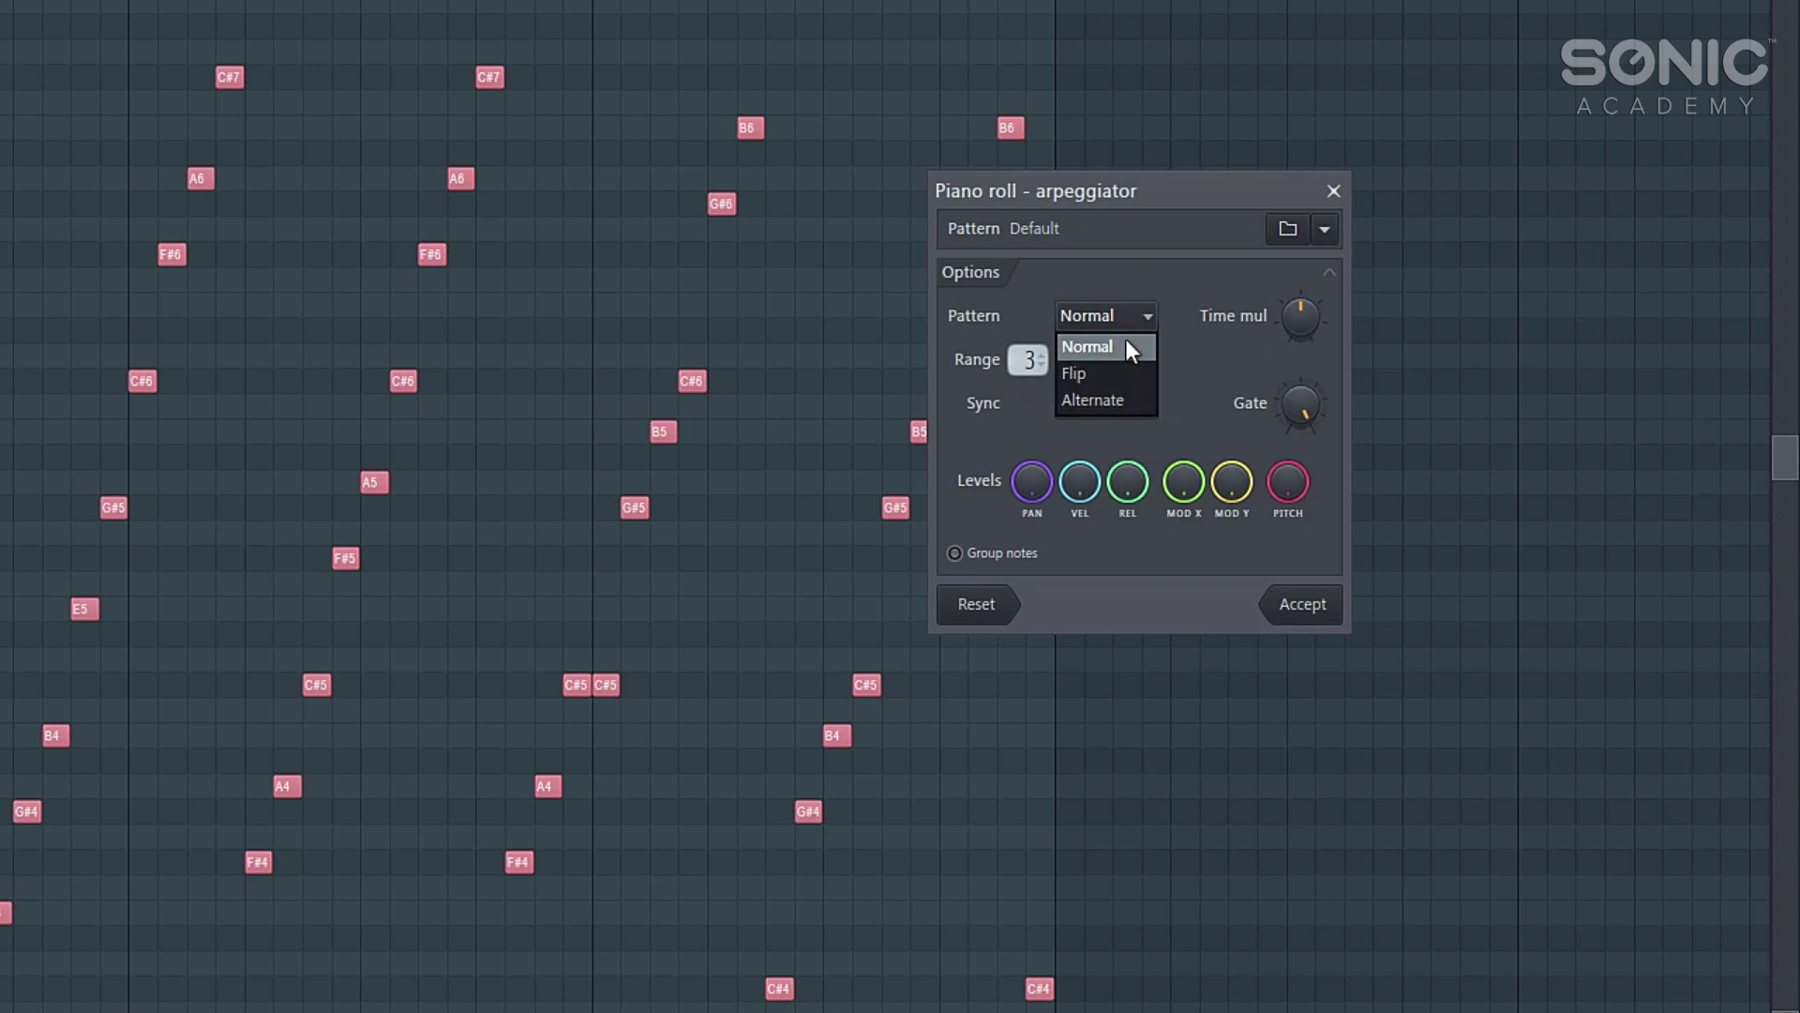
{"action": "left_click", "coordinate": [1125, 343]}
{"action": "left_click", "coordinate": [1130, 319]}
{"action": "left_click", "coordinate": [1121, 375]}
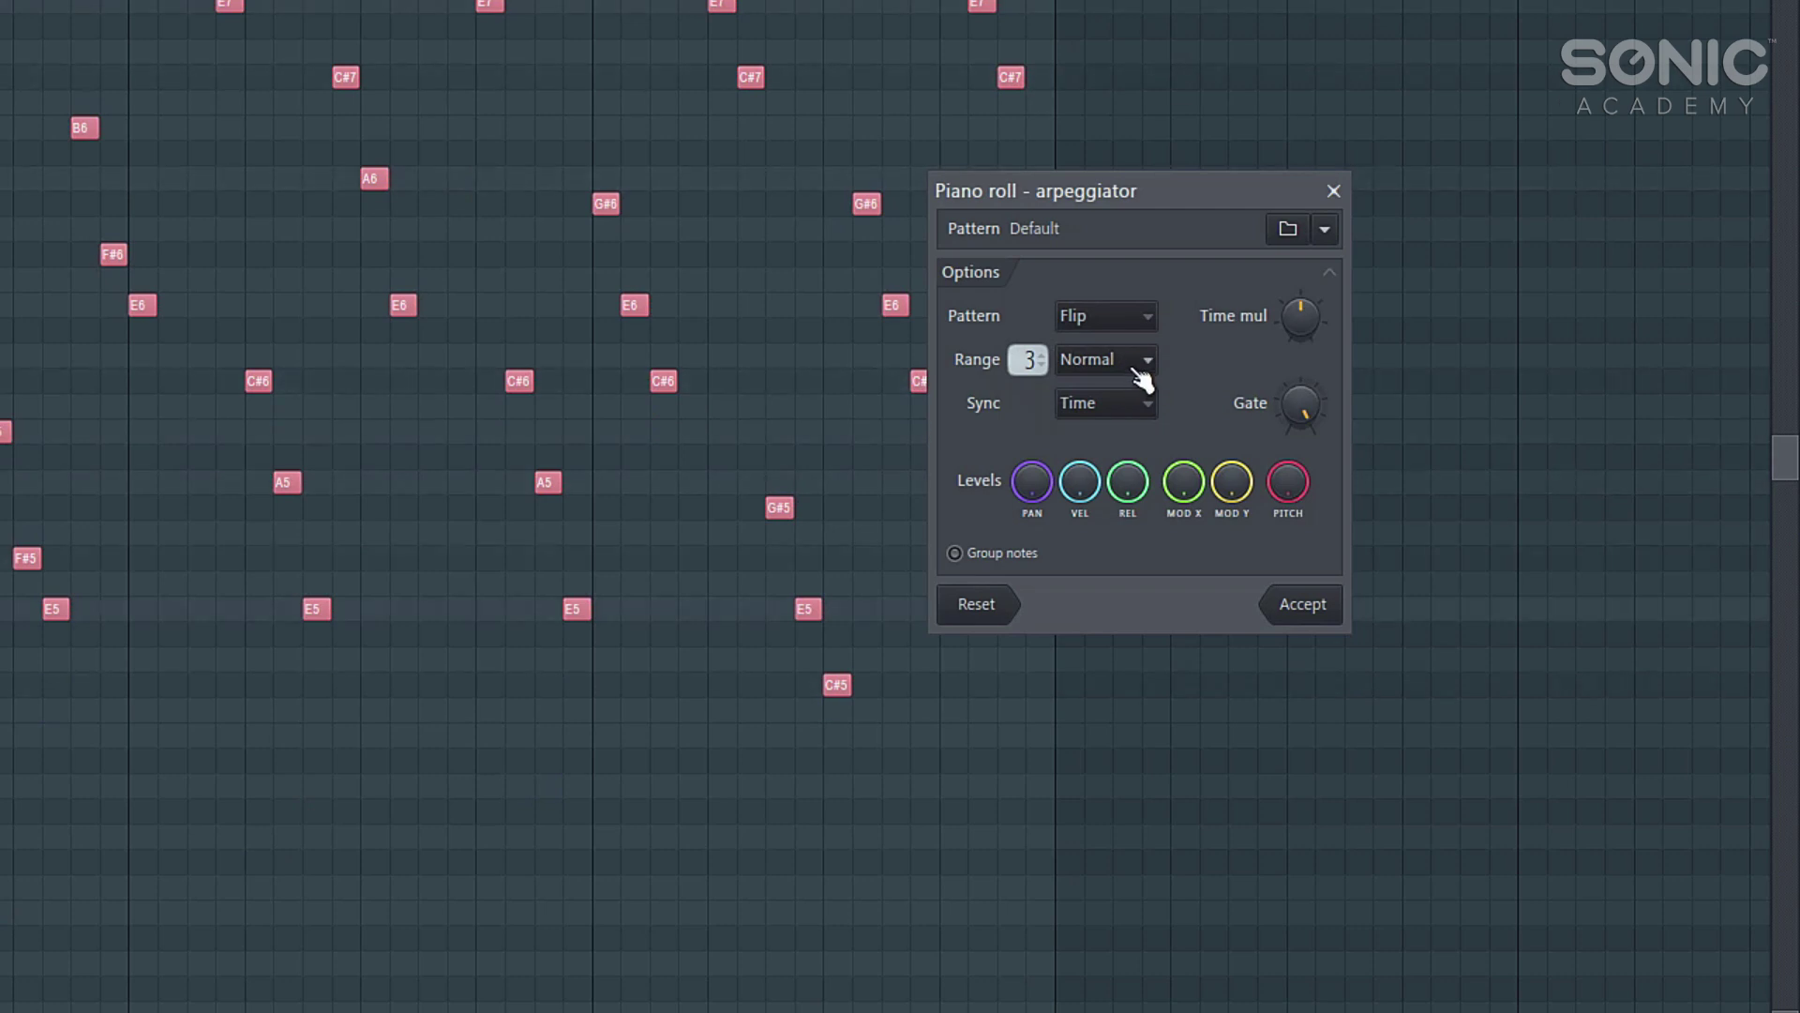
{"action": "key", "text": "space"}
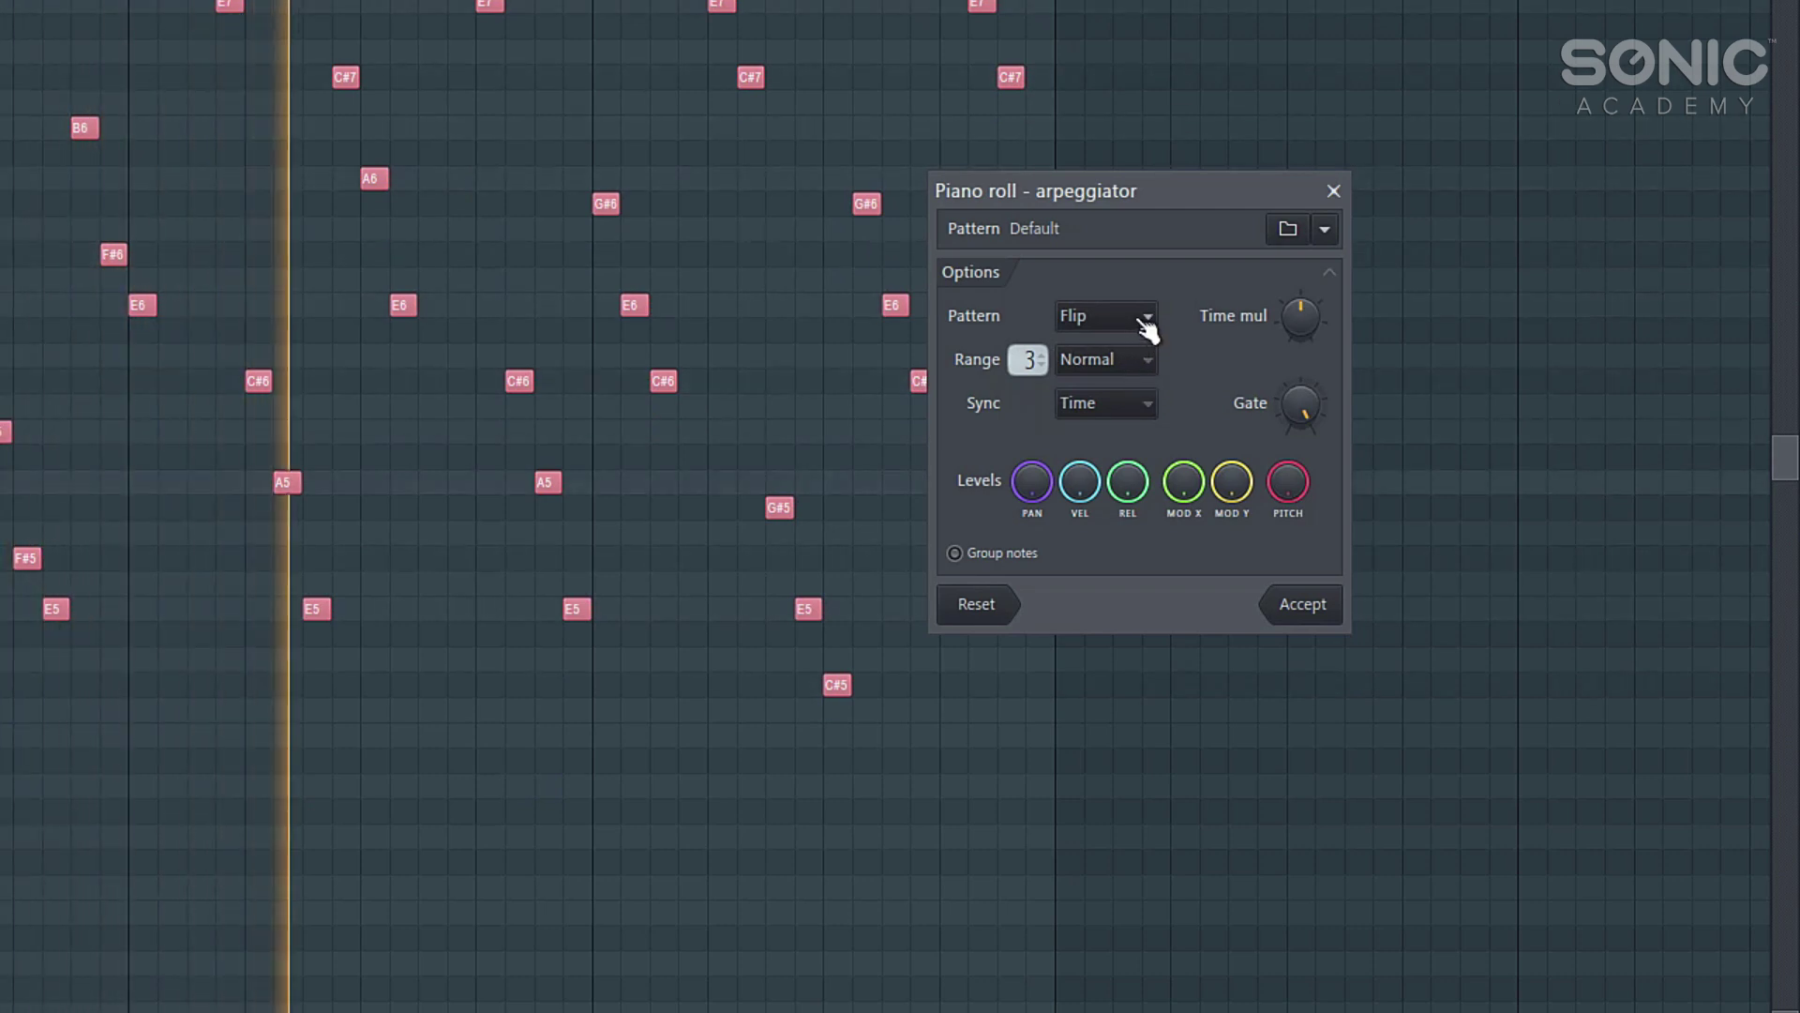
{"action": "left_click", "coordinate": [1148, 319]}
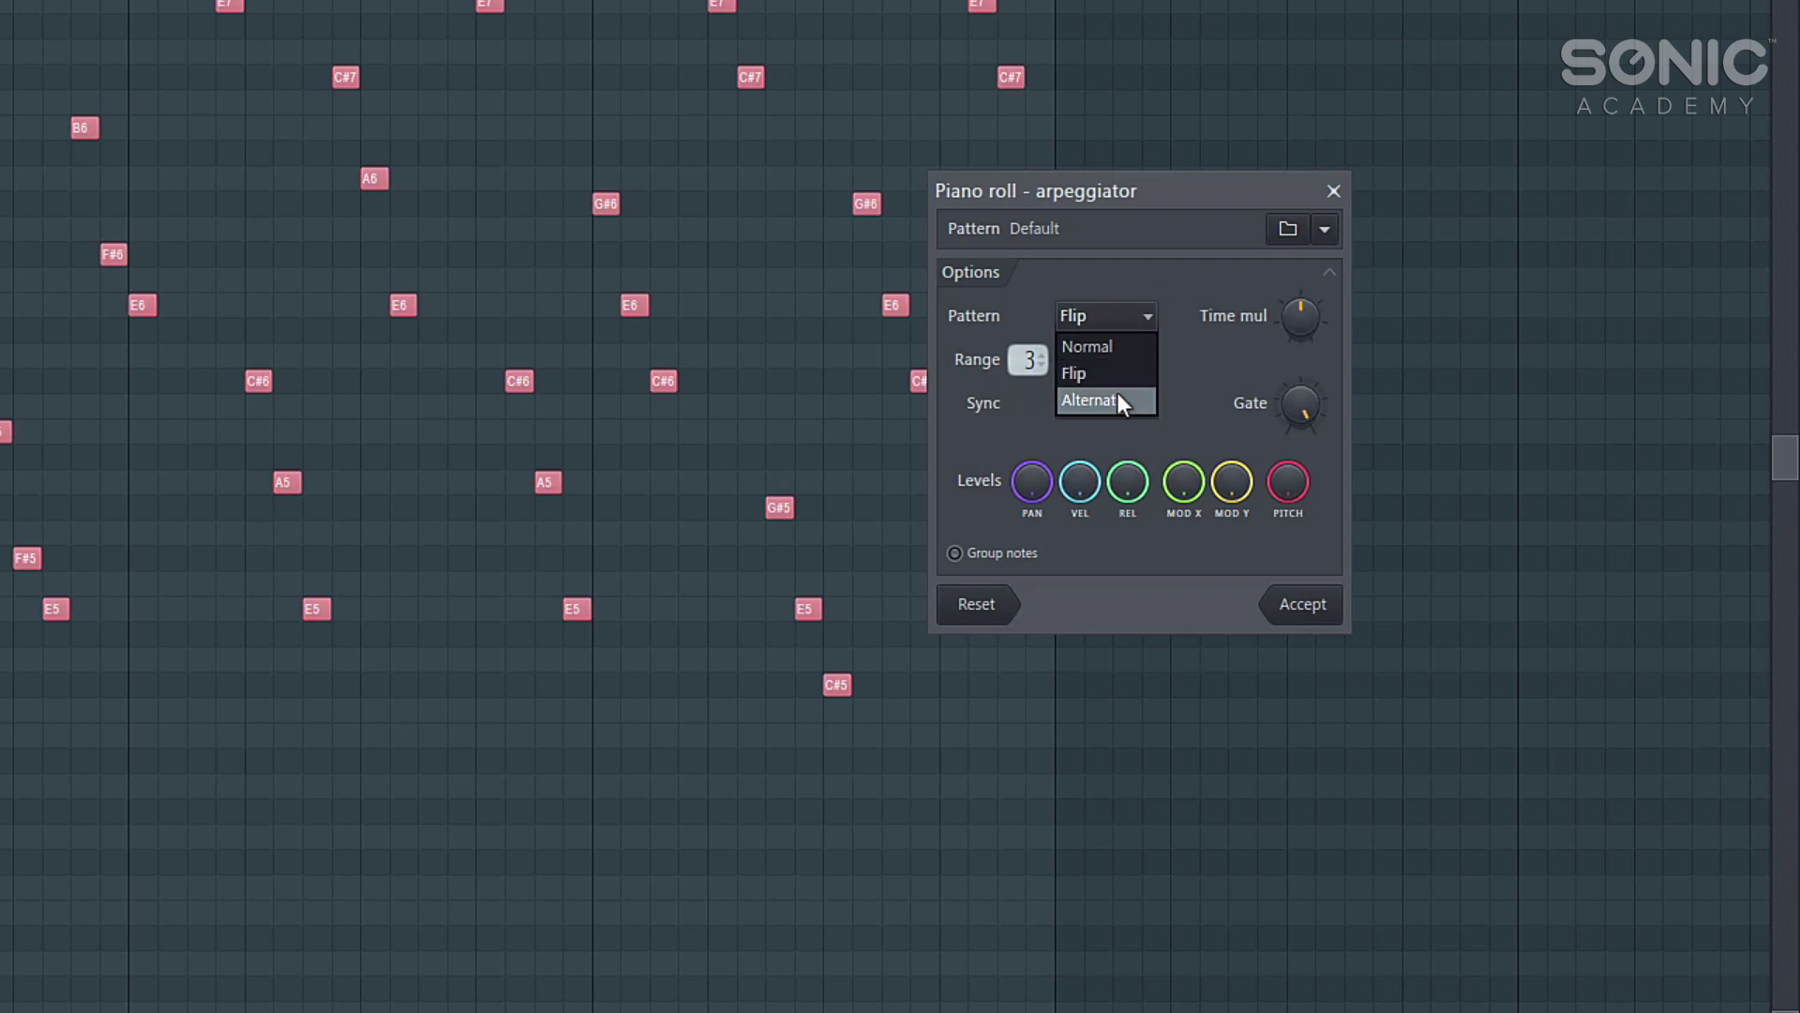
{"action": "left_click", "coordinate": [1119, 398]}
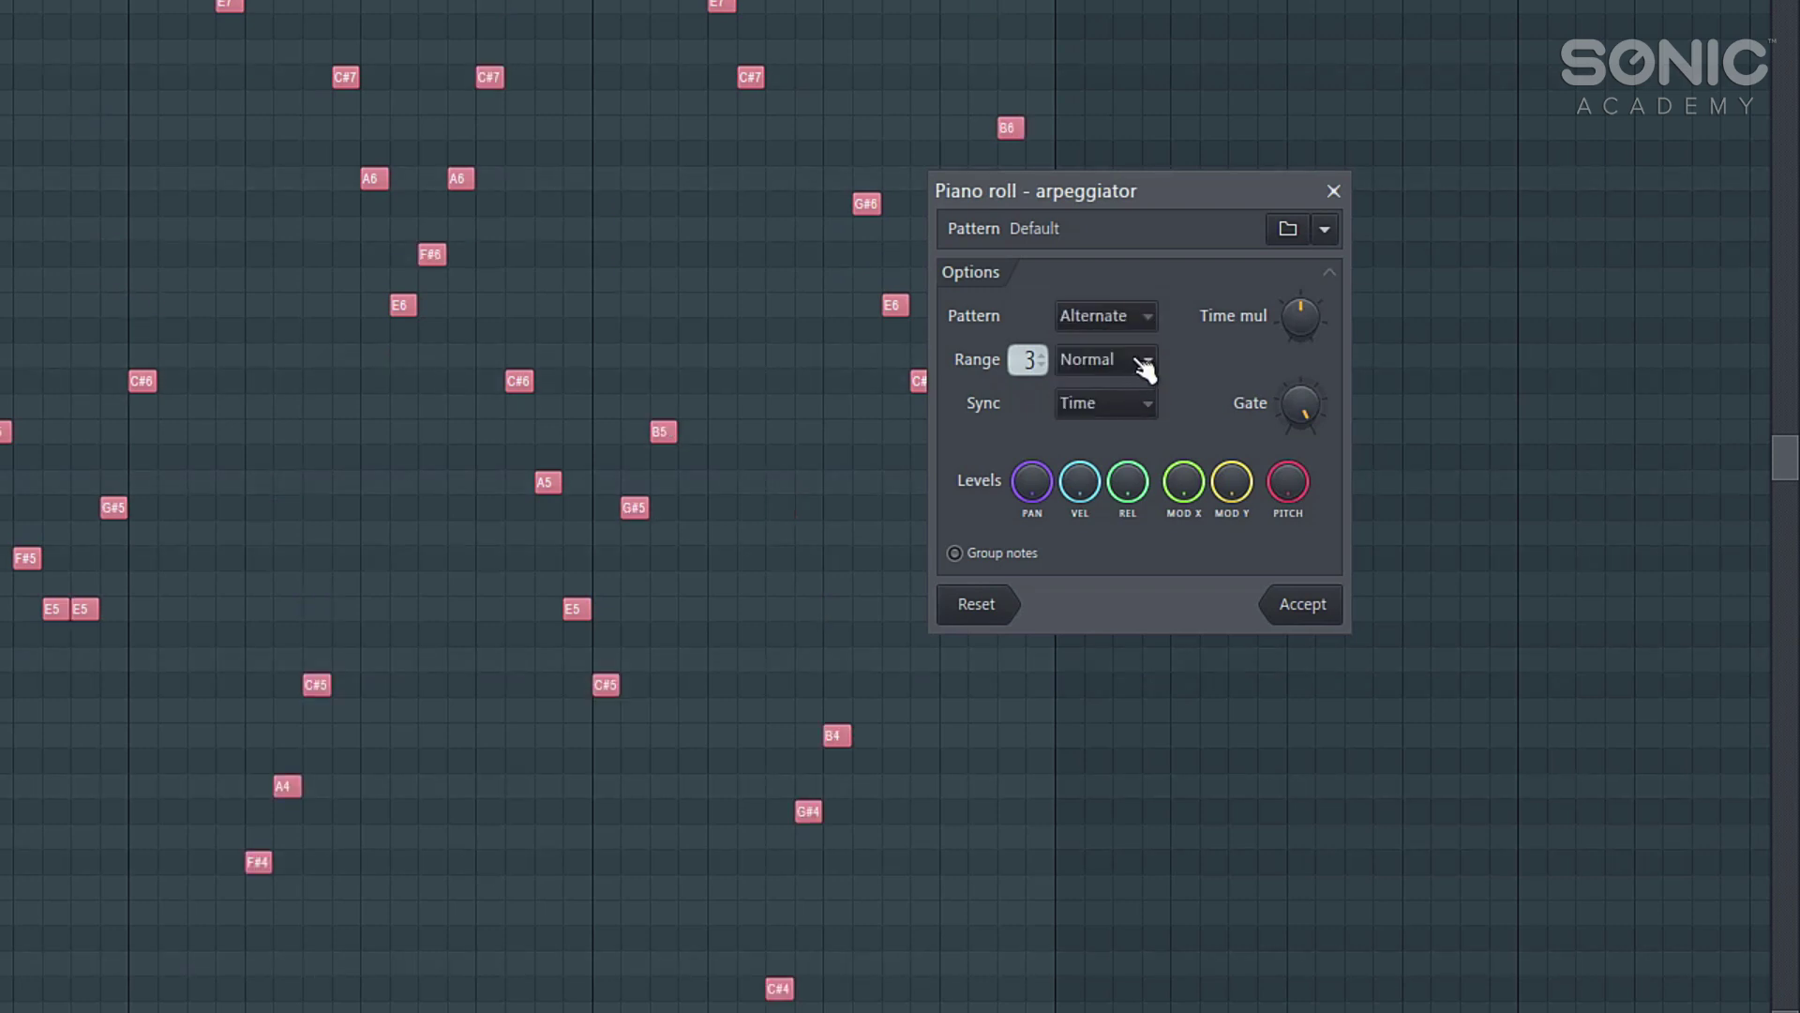
{"action": "key", "text": "space"}
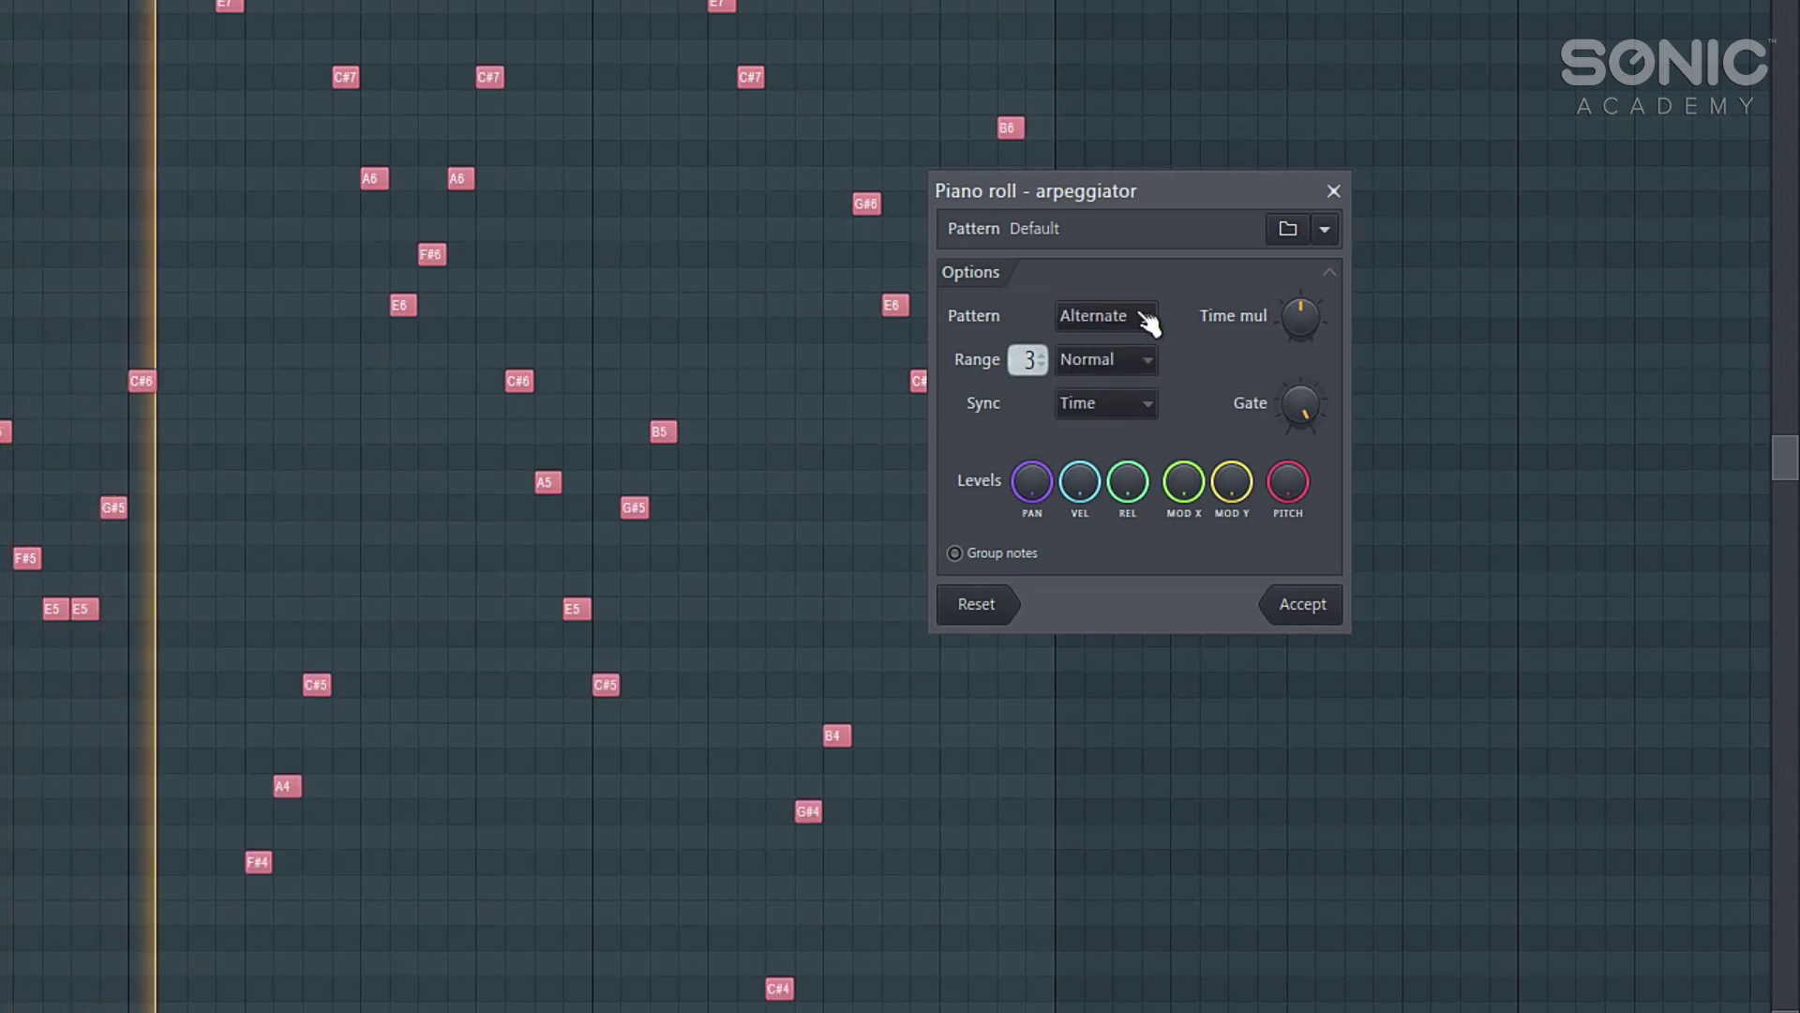
{"action": "left_click", "coordinate": [1147, 317]}
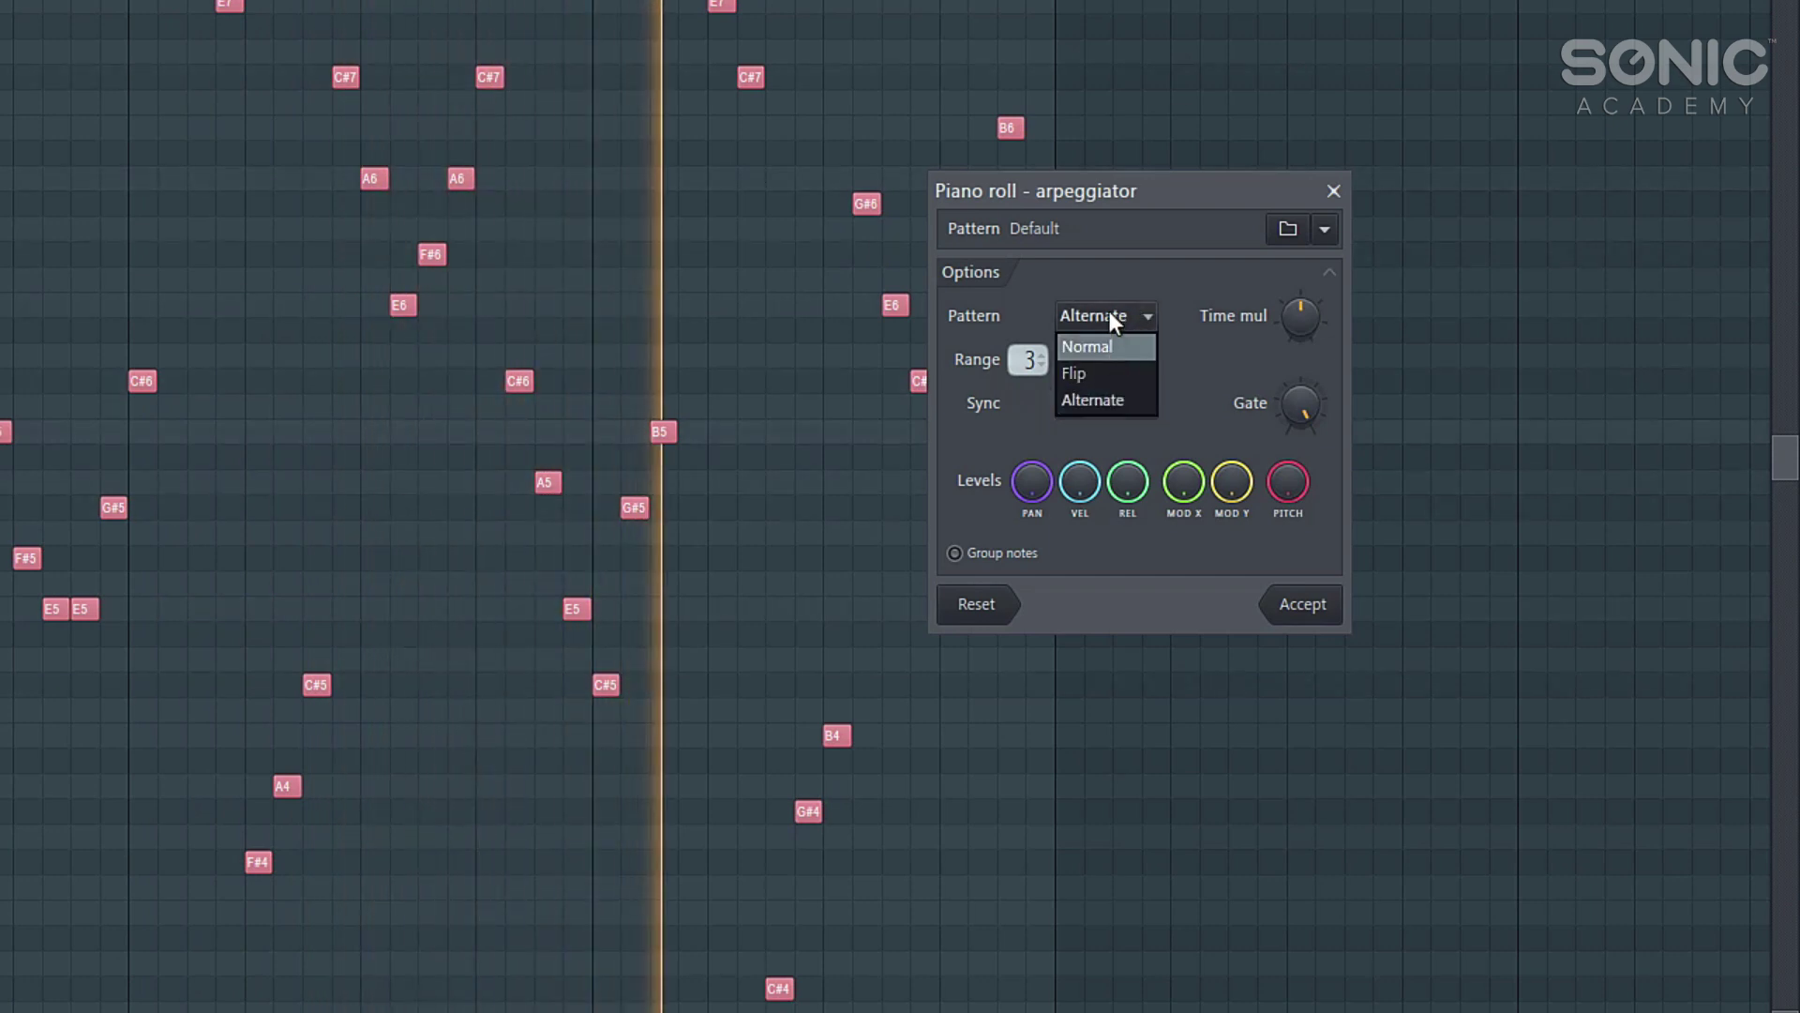
{"action": "left_click", "coordinate": [1094, 342]}
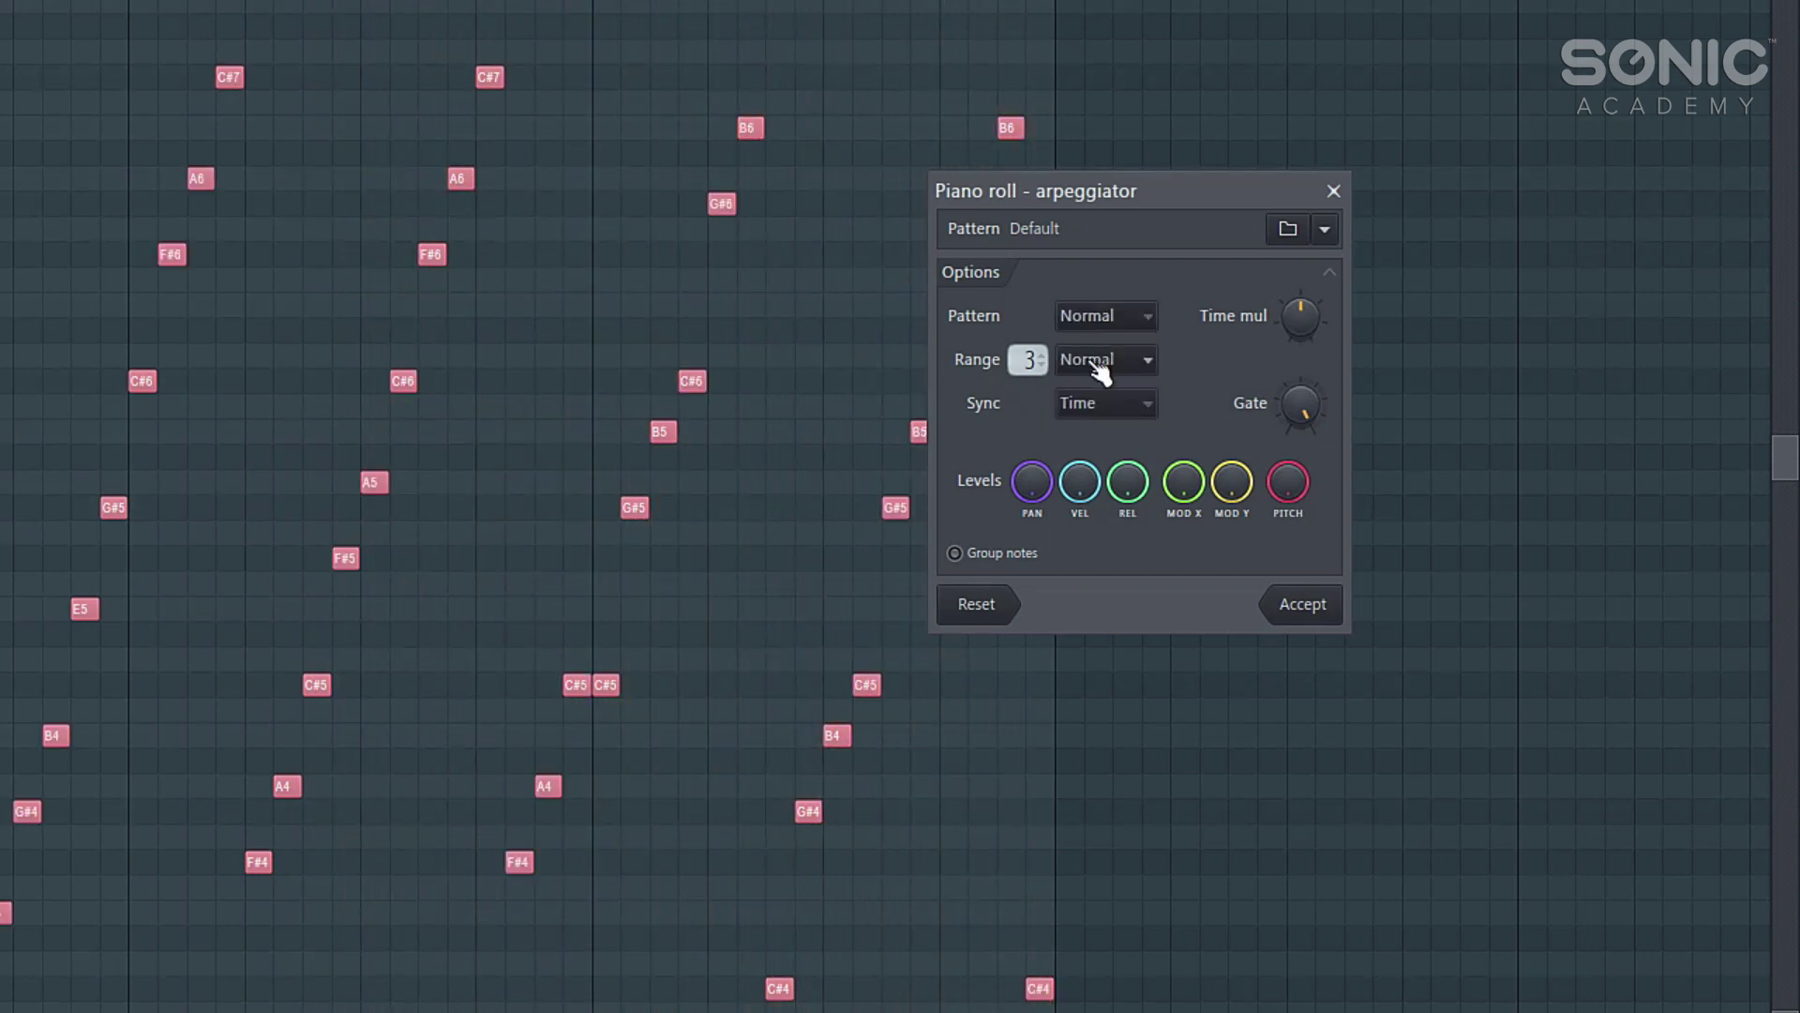
Step: Adjust the arpeggiator Range, ending at 5
{"action": "left_click_drag", "start_coordinate": [1038, 356], "coordinate": [1042, 364]}
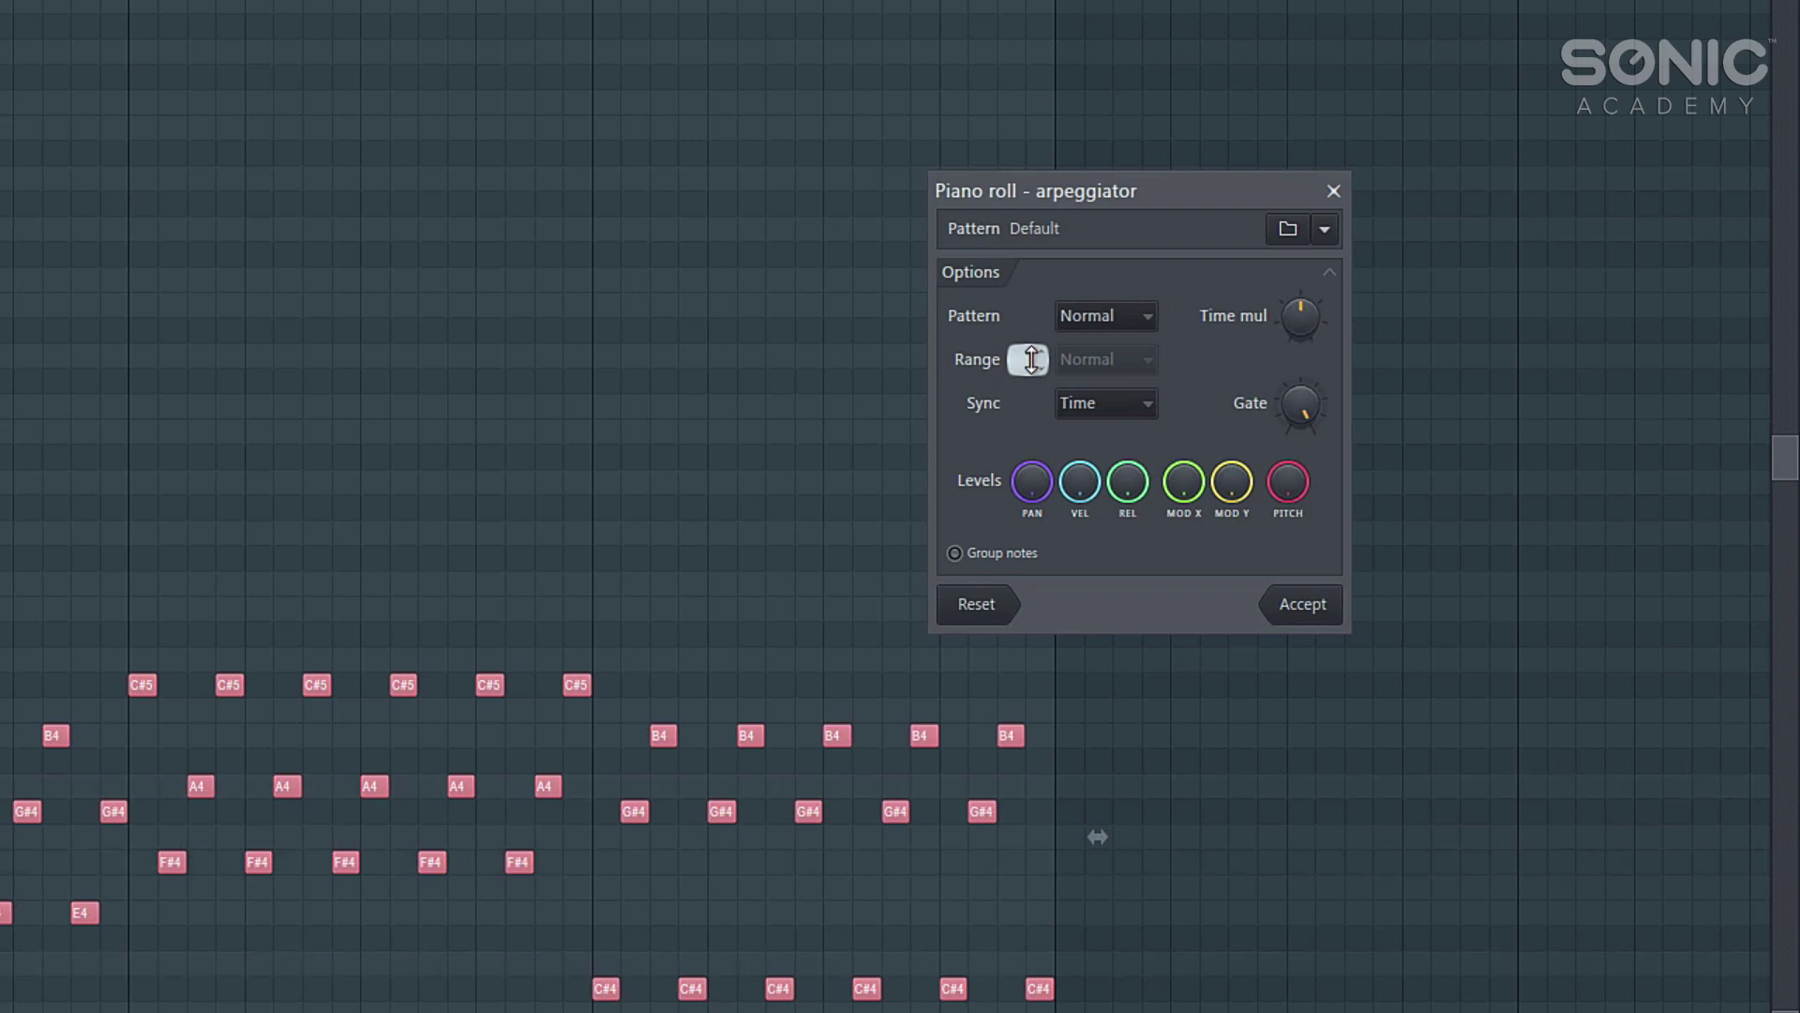
{"action": "left_click_drag", "start_coordinate": [1031, 359], "coordinate": [1032, 352]}
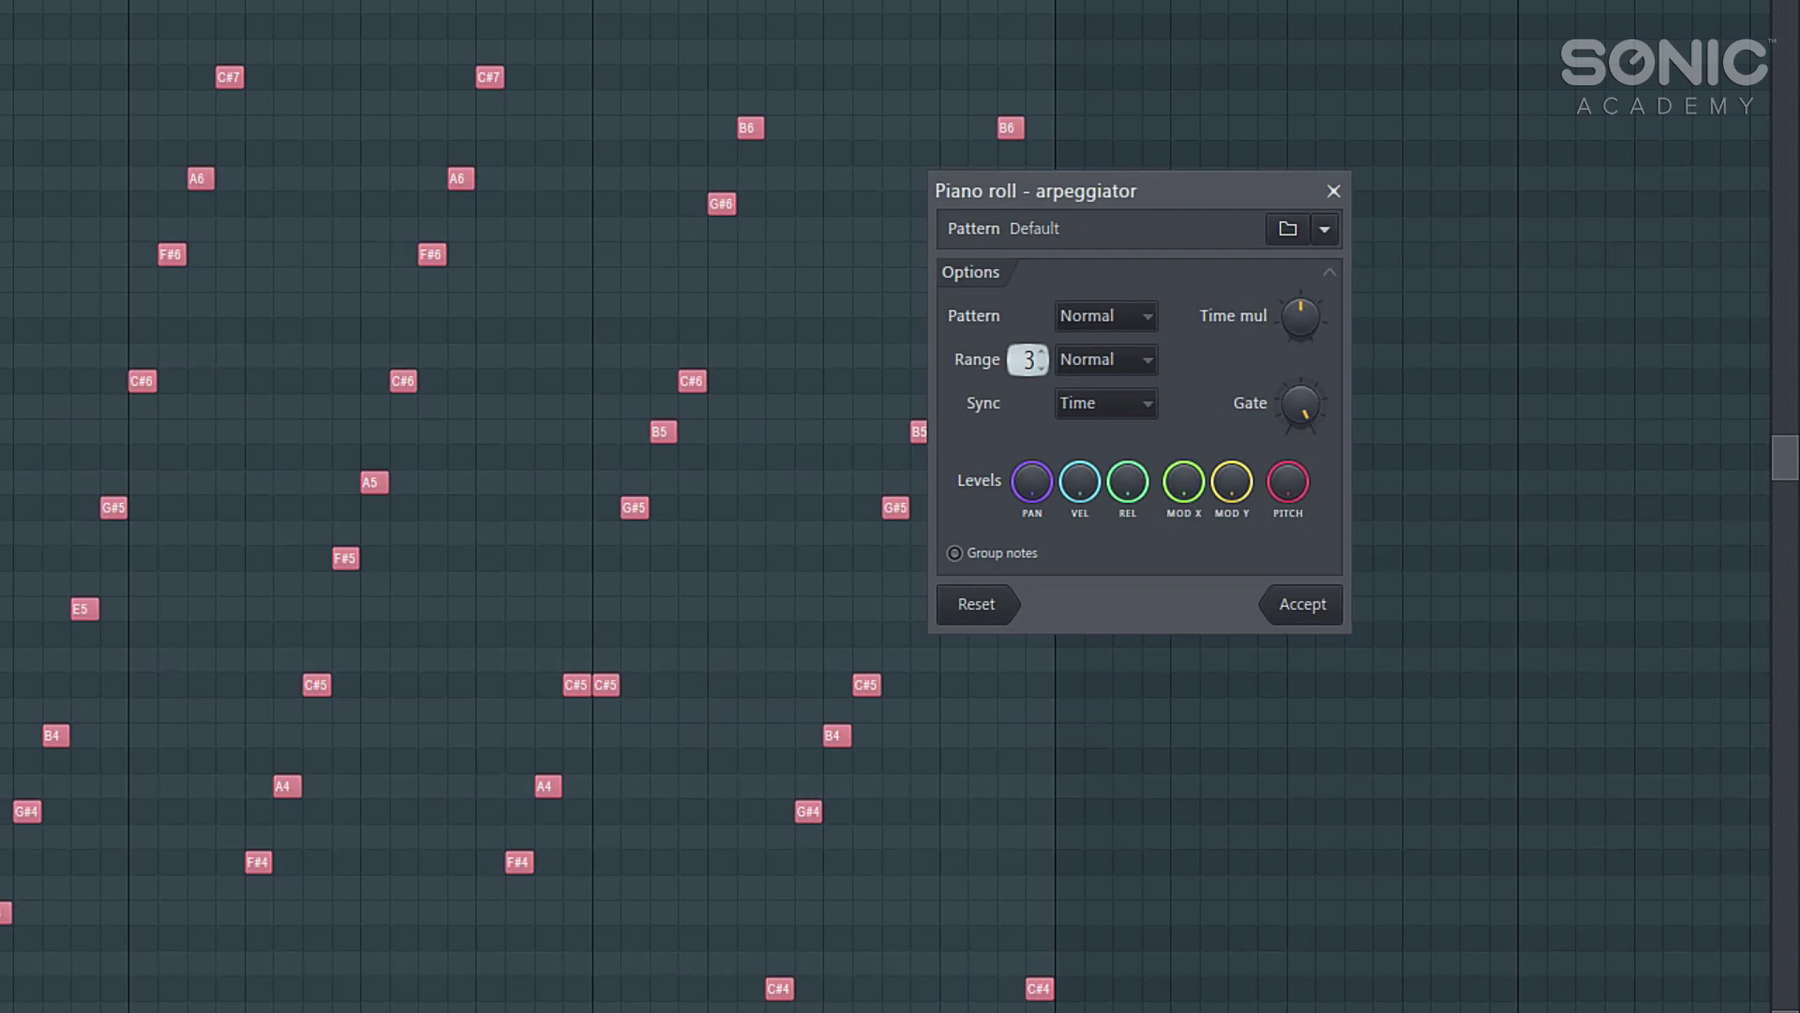
{"action": "left_click_drag", "start_coordinate": [1031, 359], "coordinate": [1031, 353]}
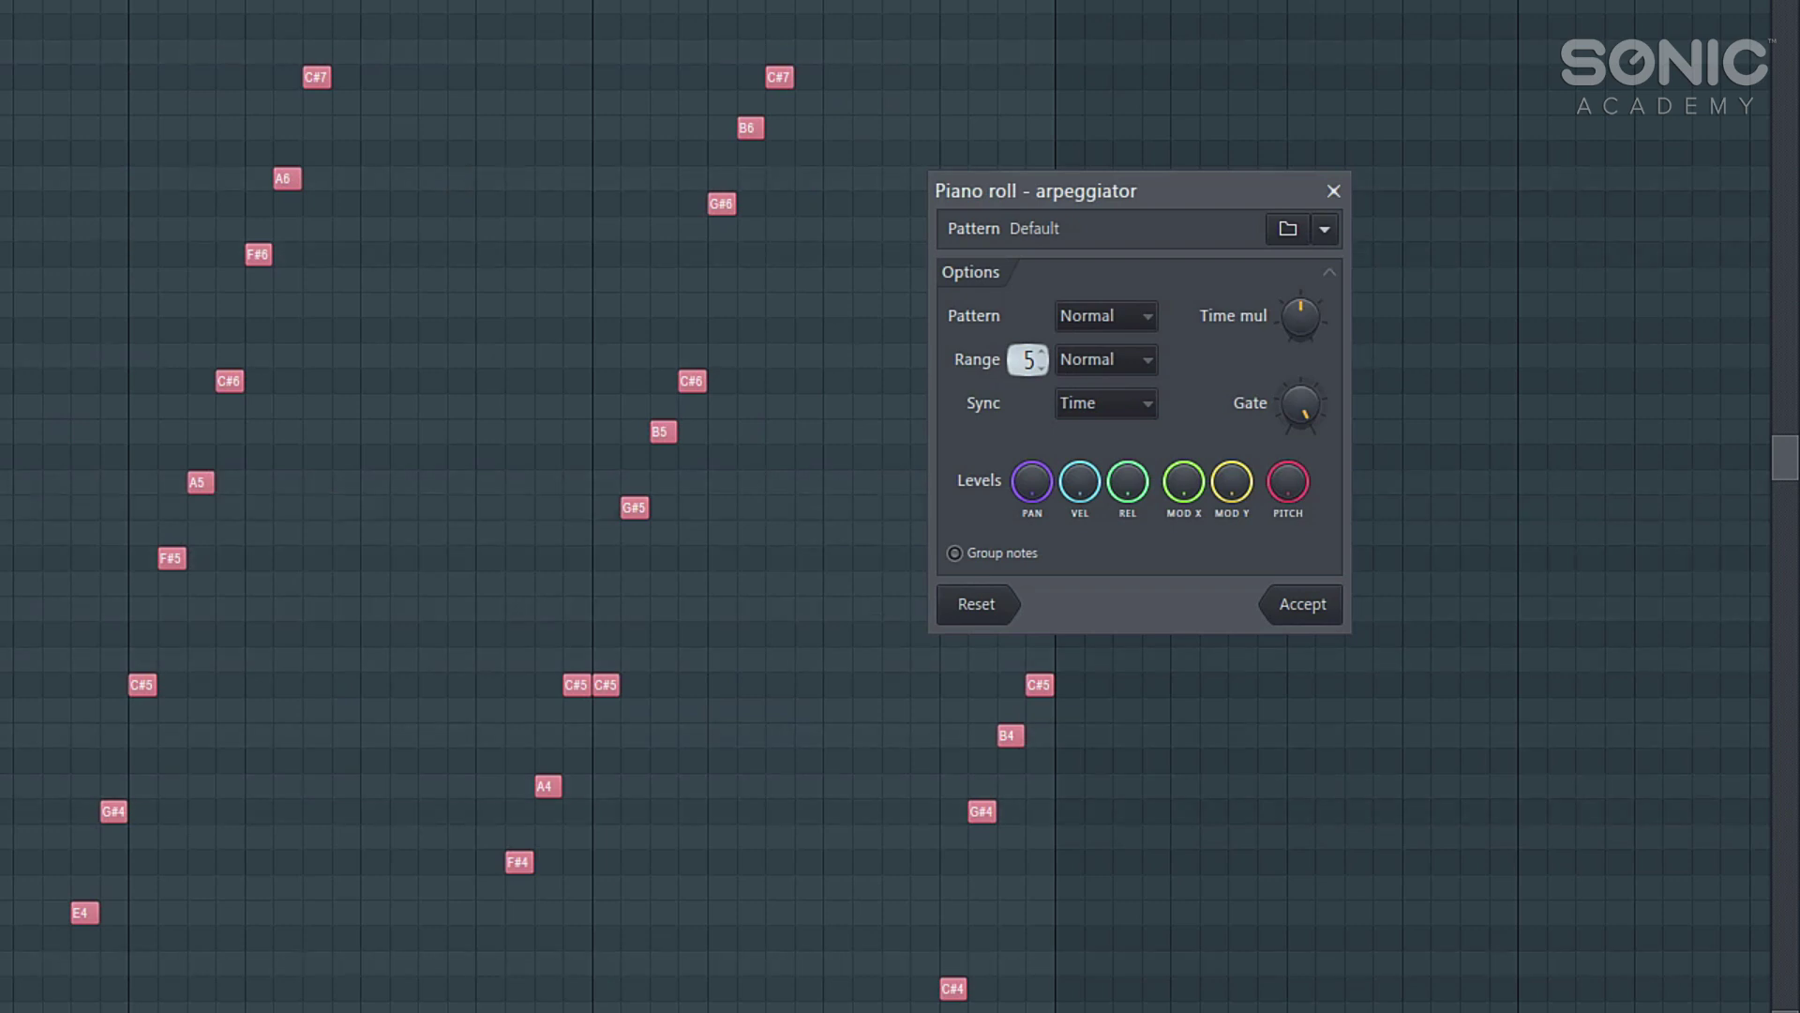
Step: Switch the arpeggio range mode to Flip, then to Alternate
{"action": "left_click", "coordinate": [1083, 362]}
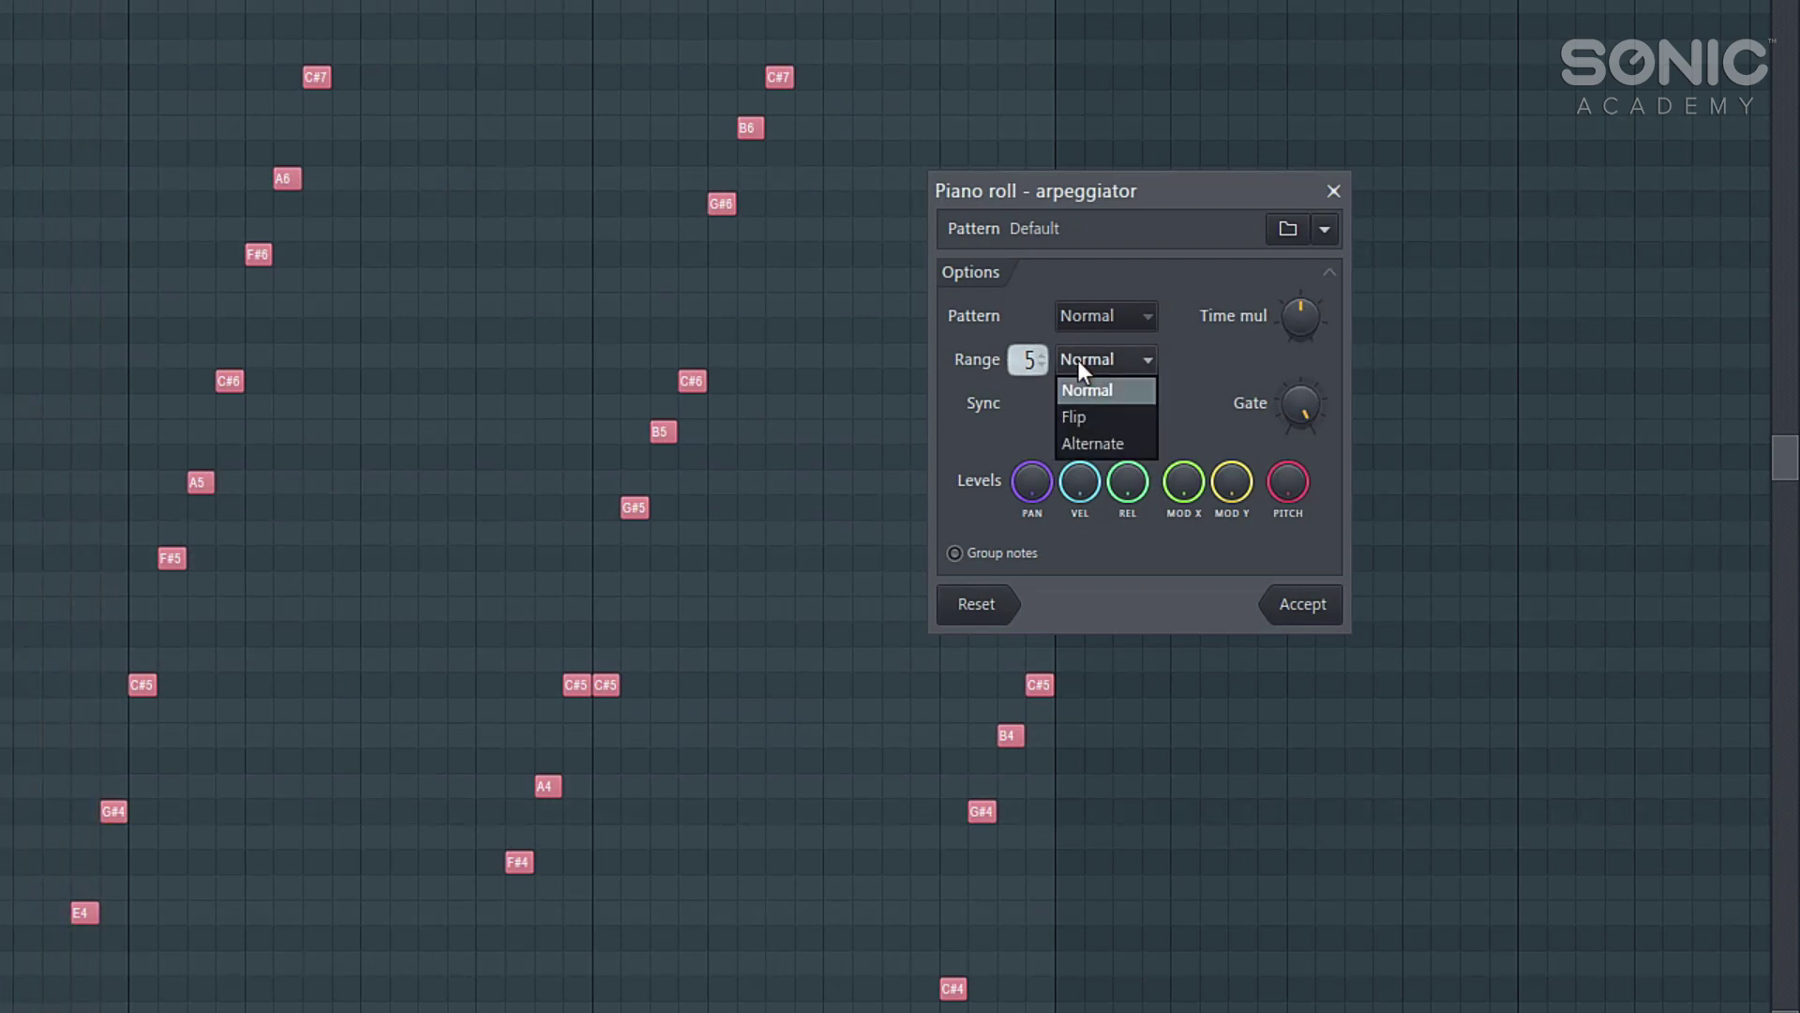
{"action": "left_click", "coordinate": [1124, 417]}
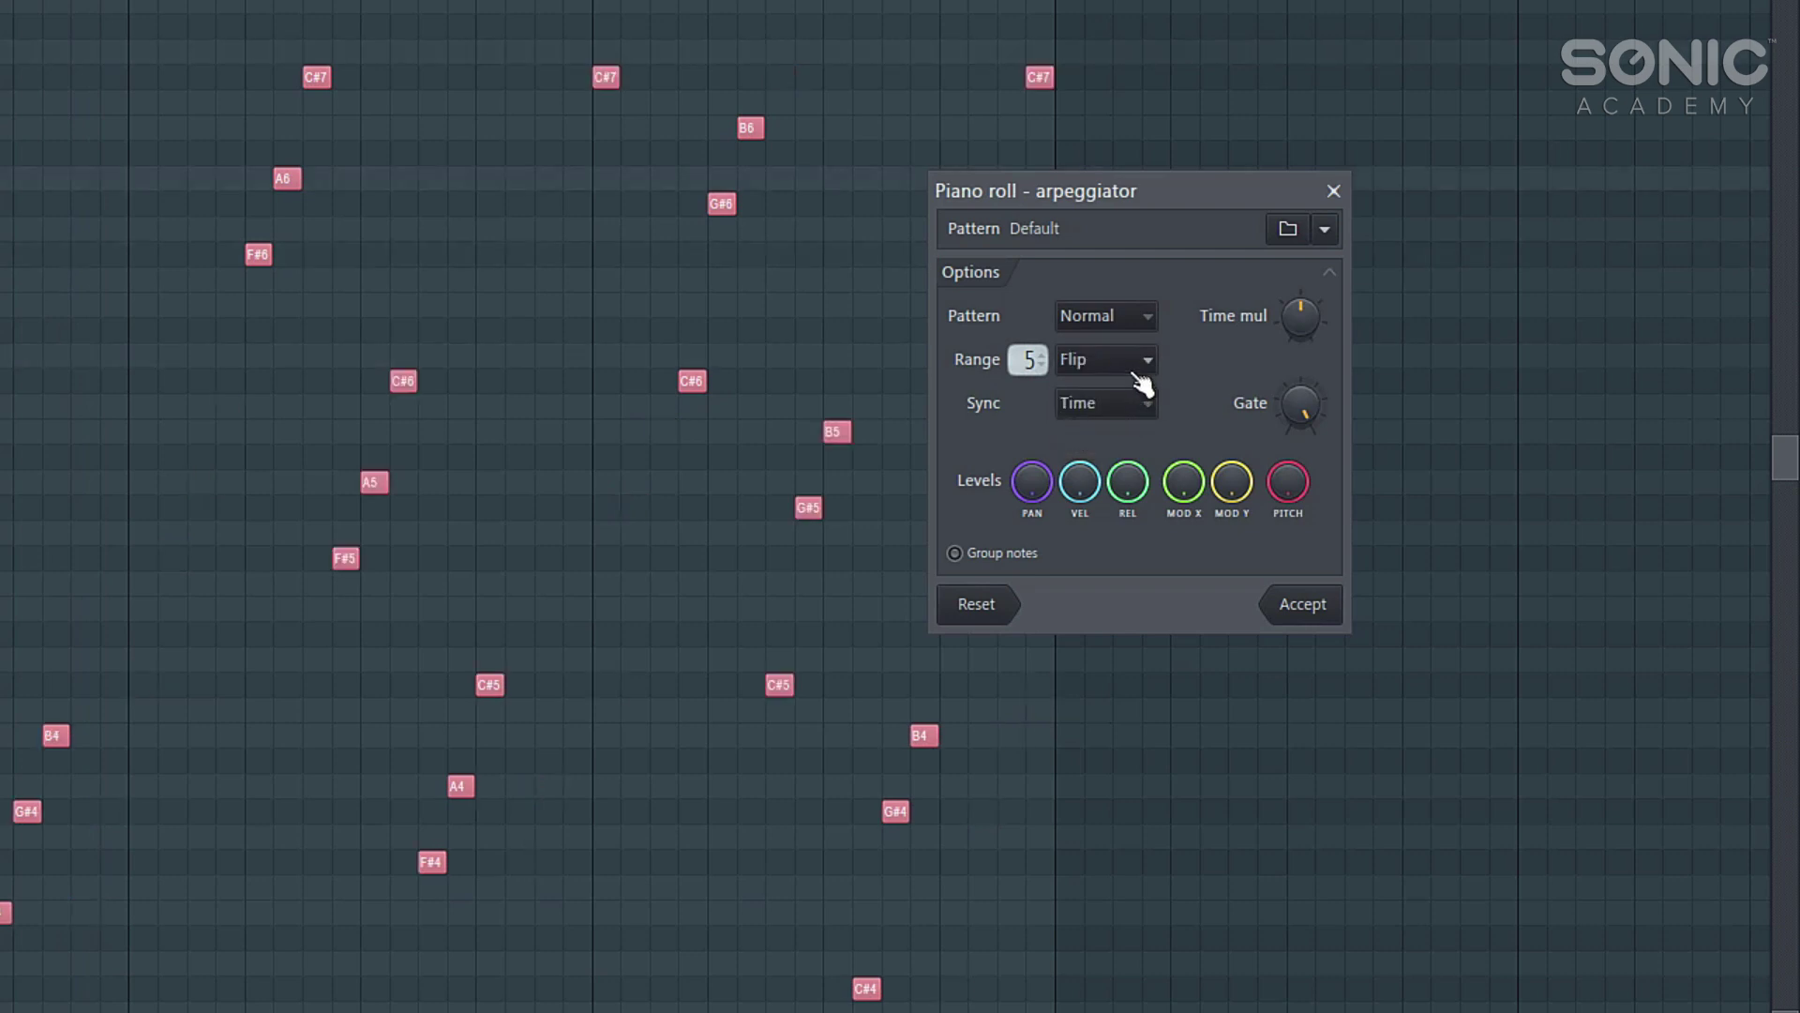
{"action": "left_click", "coordinate": [1140, 362]}
{"action": "left_click", "coordinate": [1114, 442]}
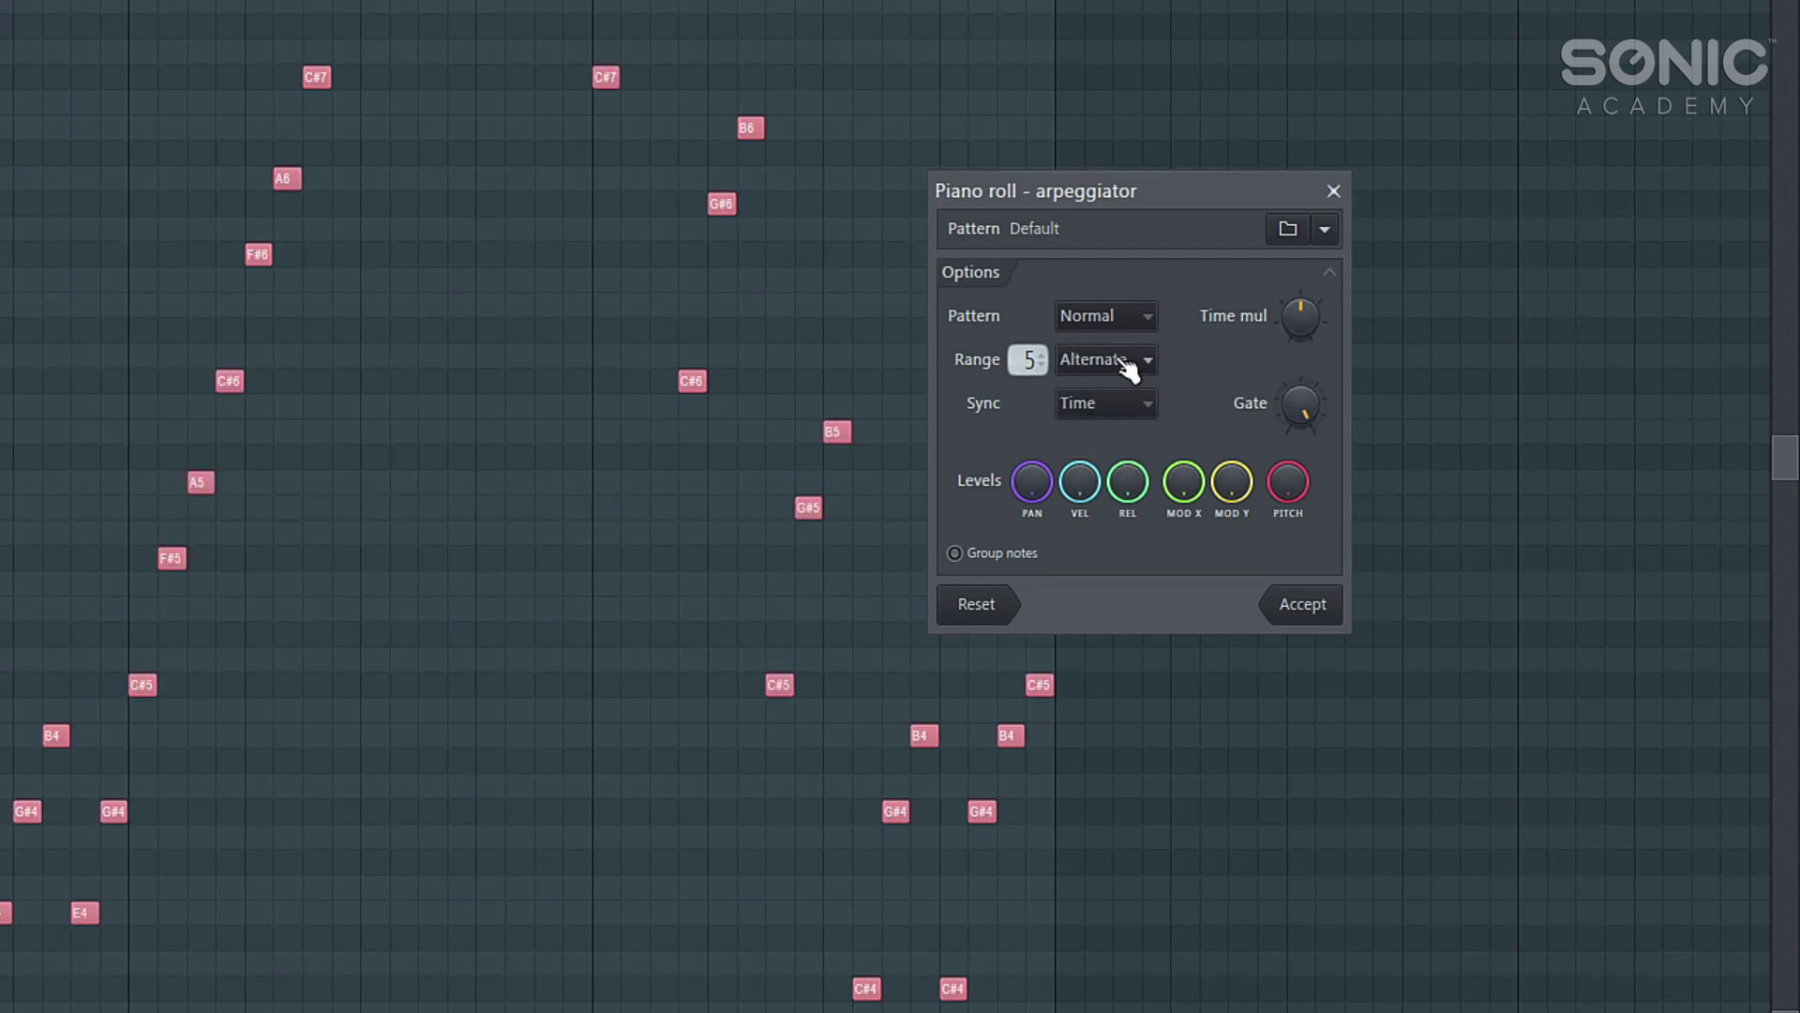
{"action": "left_click", "coordinate": [1125, 364]}
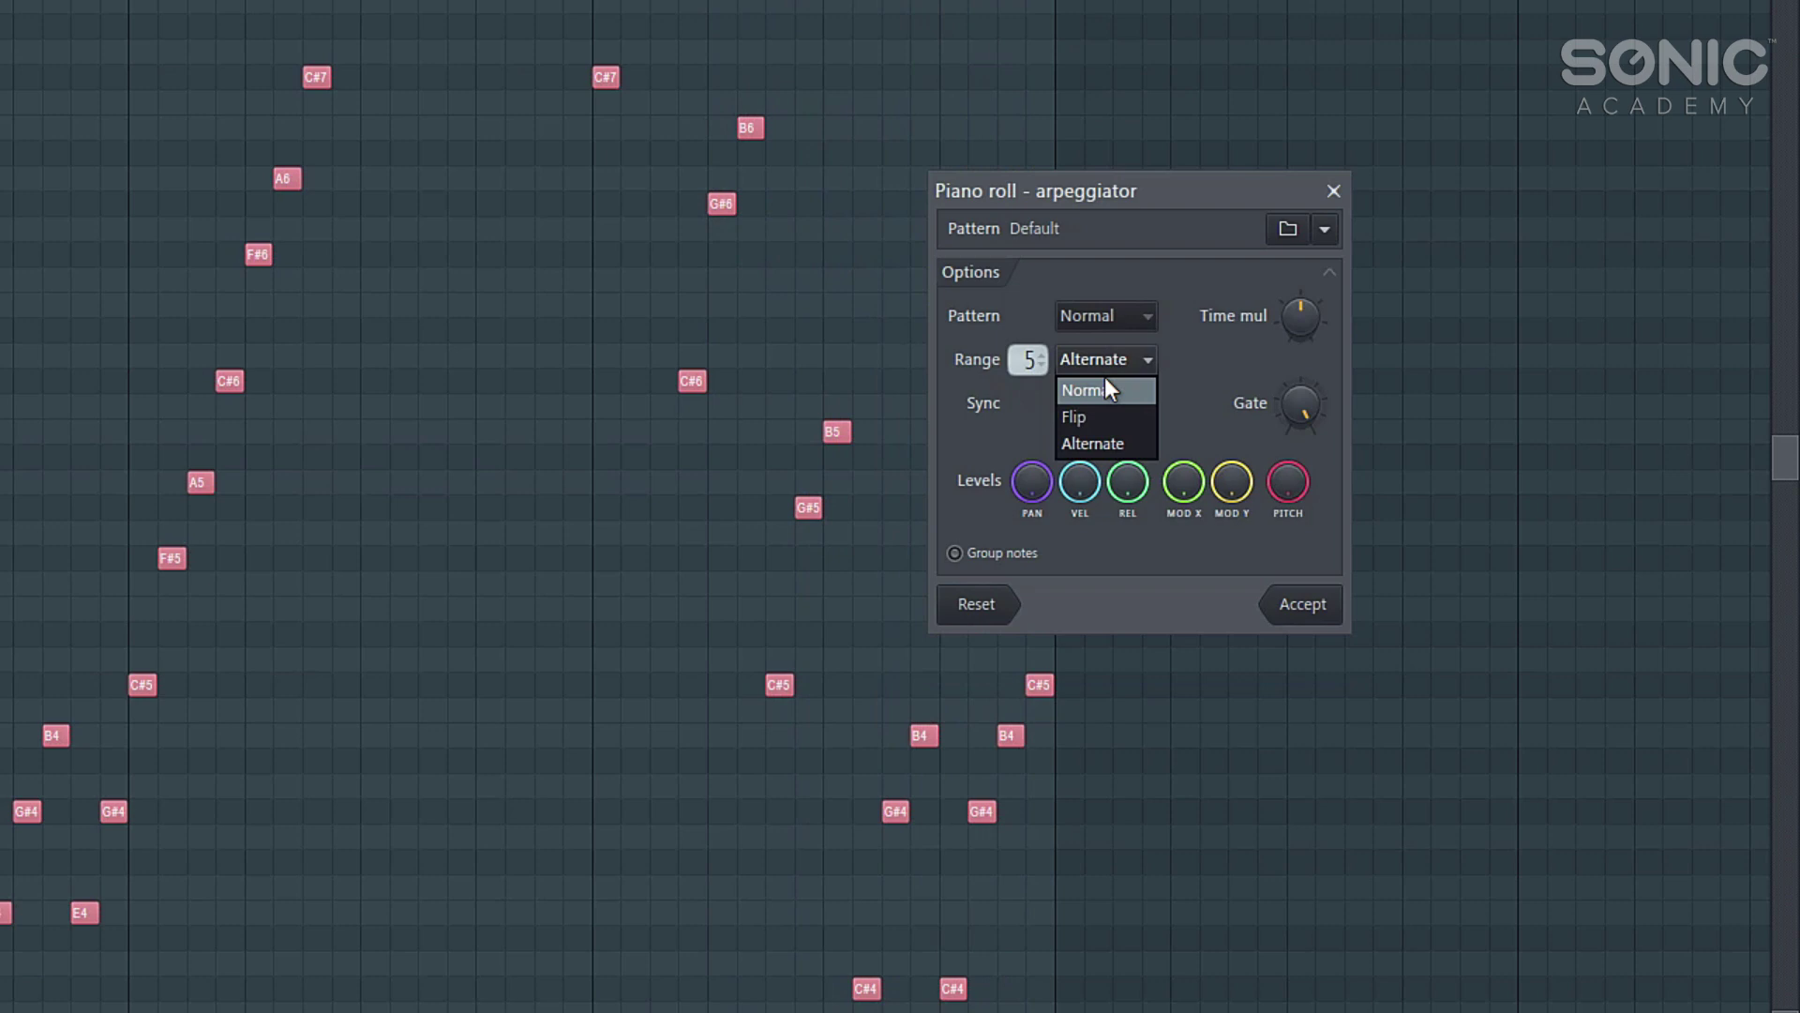
Step: Set the arpeggio range mode to Normal and Sync to Chord
{"action": "left_click", "coordinate": [1106, 382]}
{"action": "left_click", "coordinate": [1082, 405]}
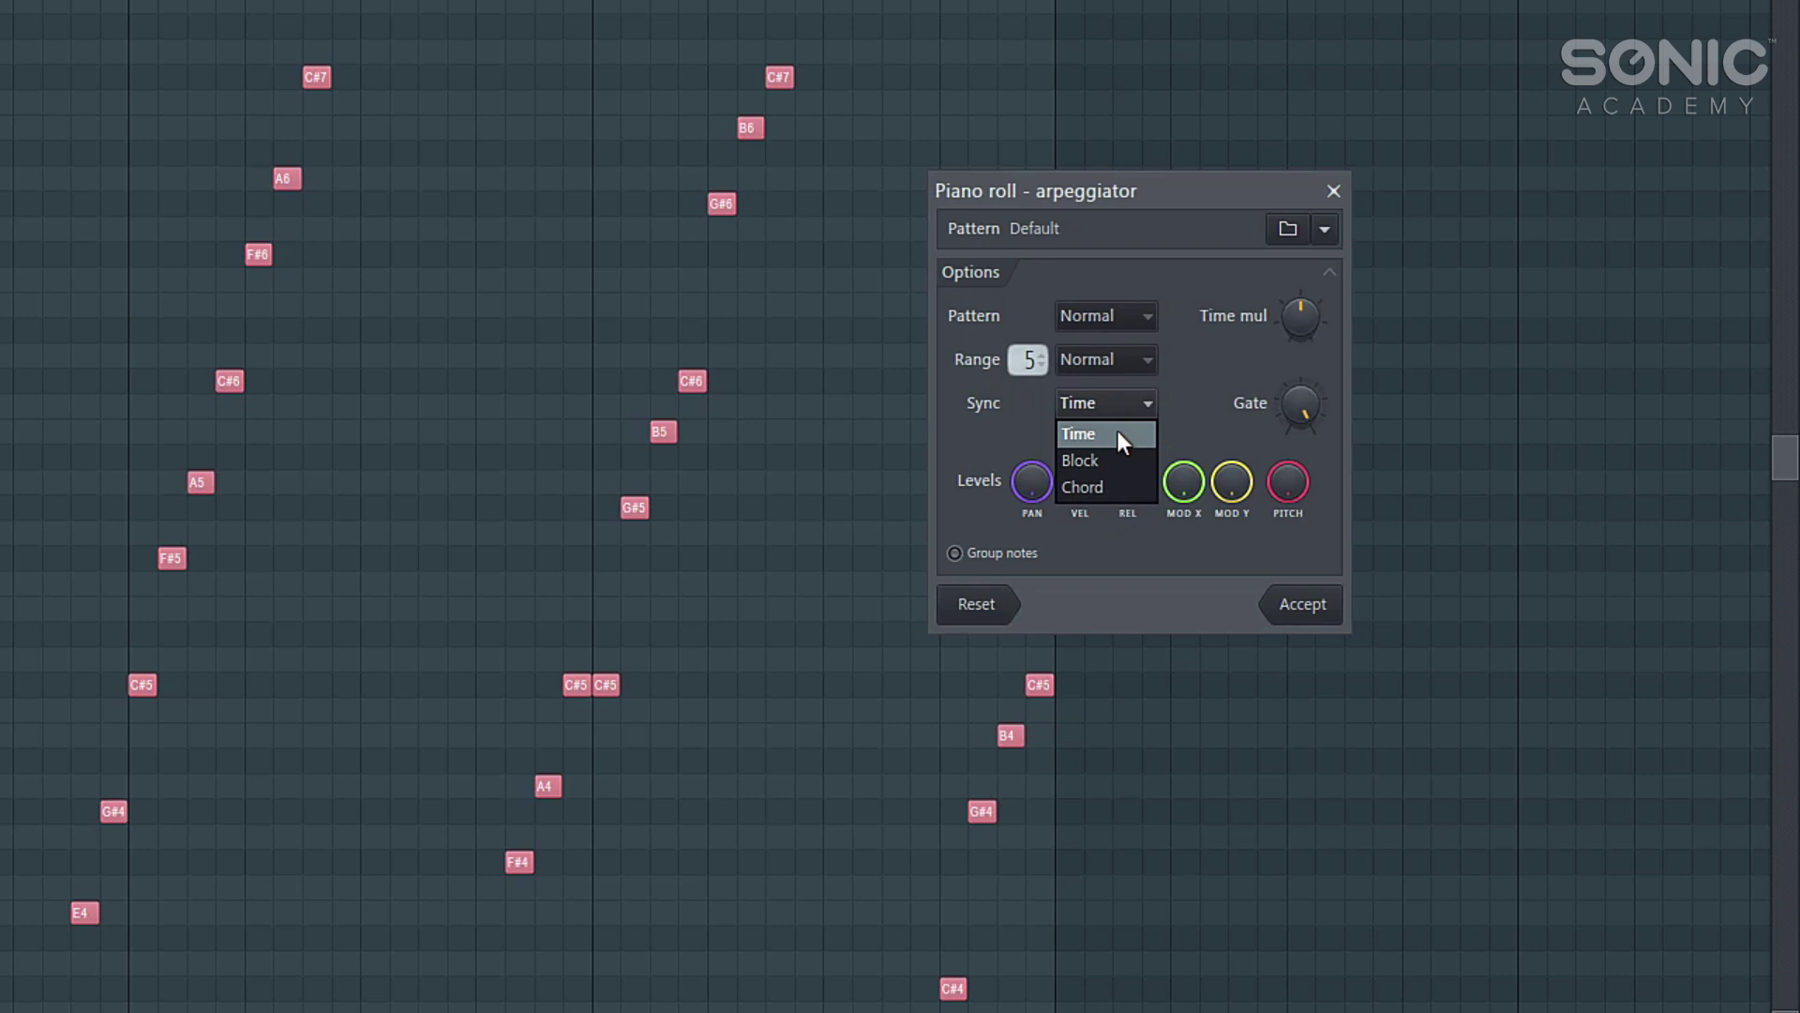
{"action": "left_click", "coordinate": [1107, 487]}
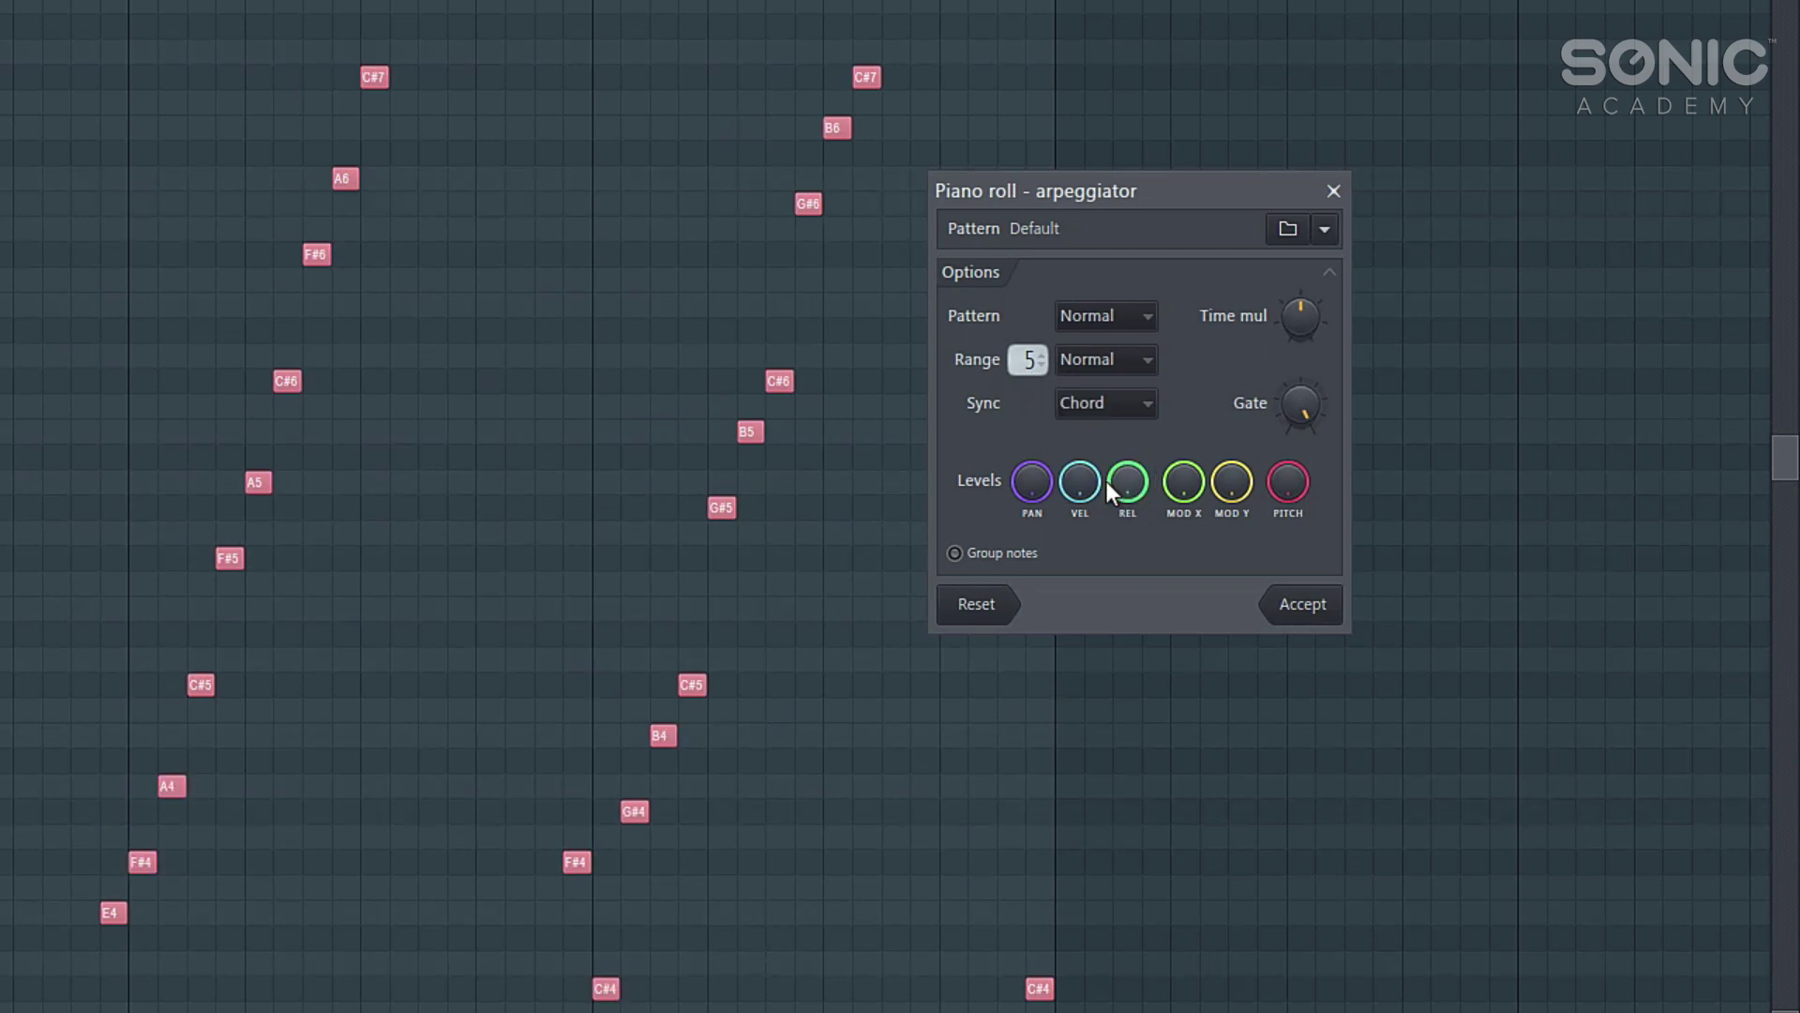
Step: Preview the arpeggio, then turn the Time mul knob to change note spacing
{"action": "key", "text": "space"}
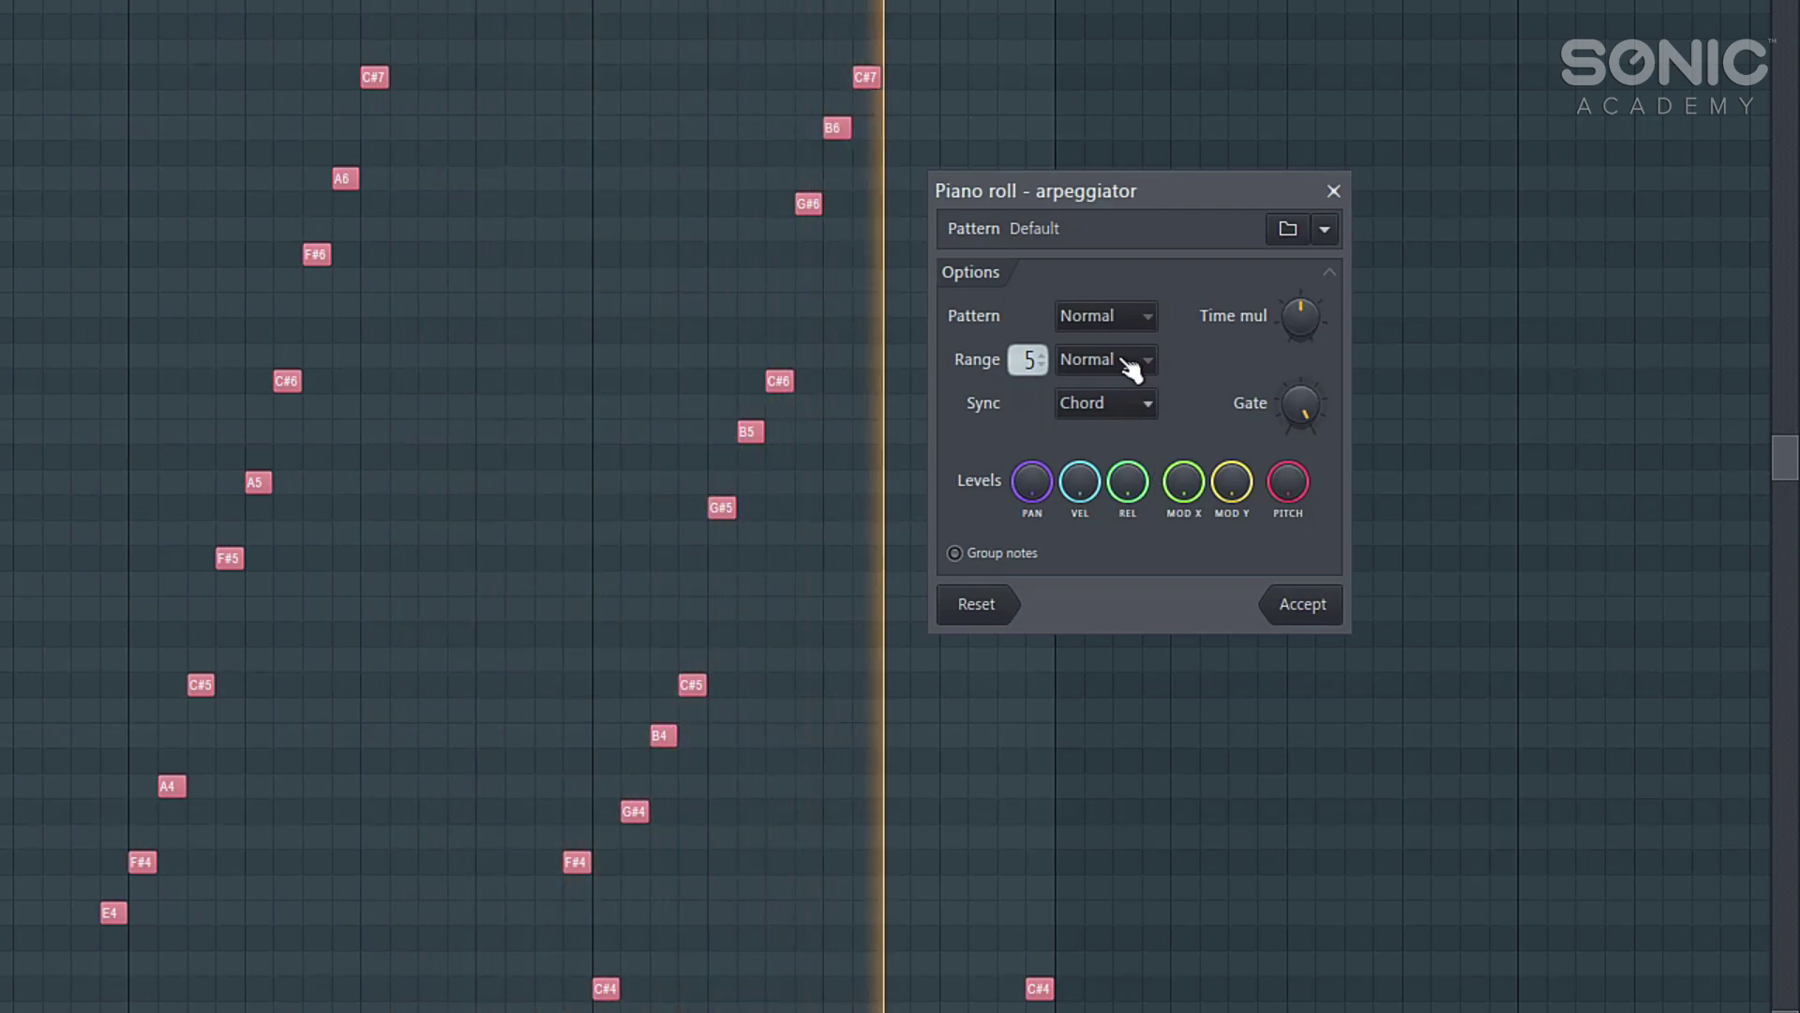
{"action": "key", "text": "space"}
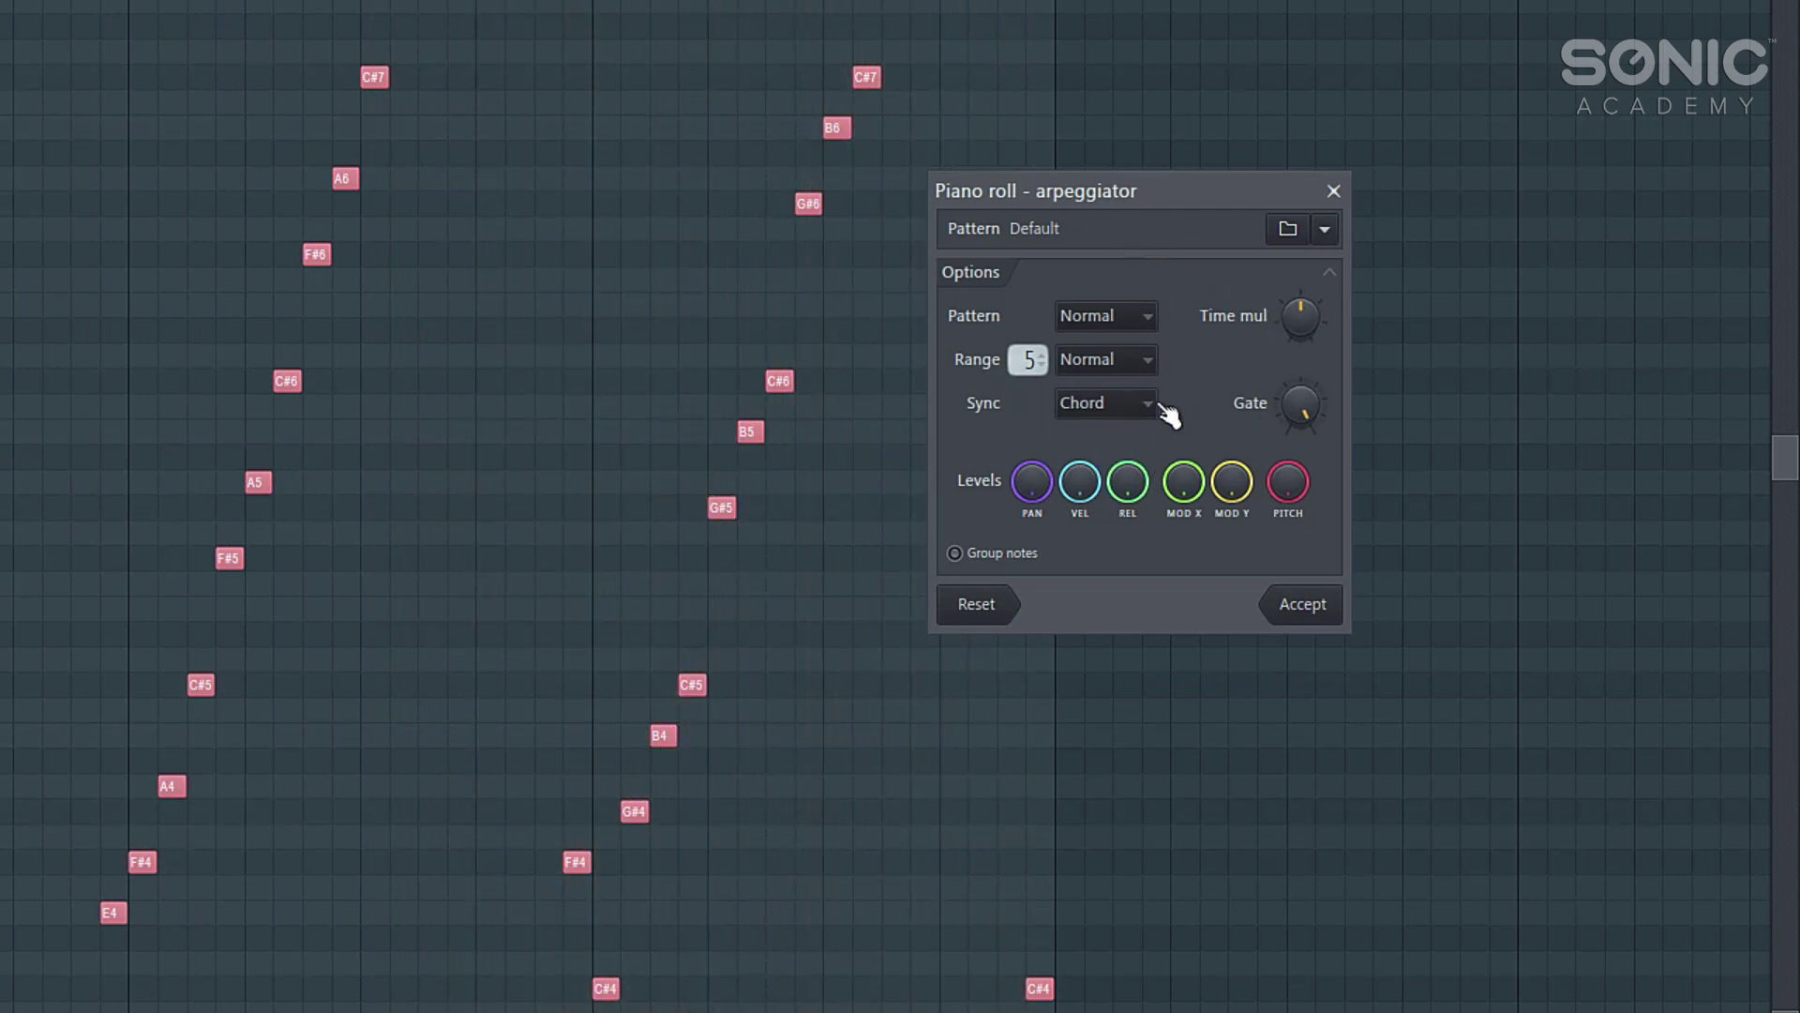
{"action": "mouse_move", "coordinate": [1300, 316]}
{"action": "left_mouse_down"}
{"action": "mouse_move", "coordinate": [1301, 342]}
{"action": "mouse_move", "coordinate": [1301, 300]}
{"action": "left_mouse_up"}
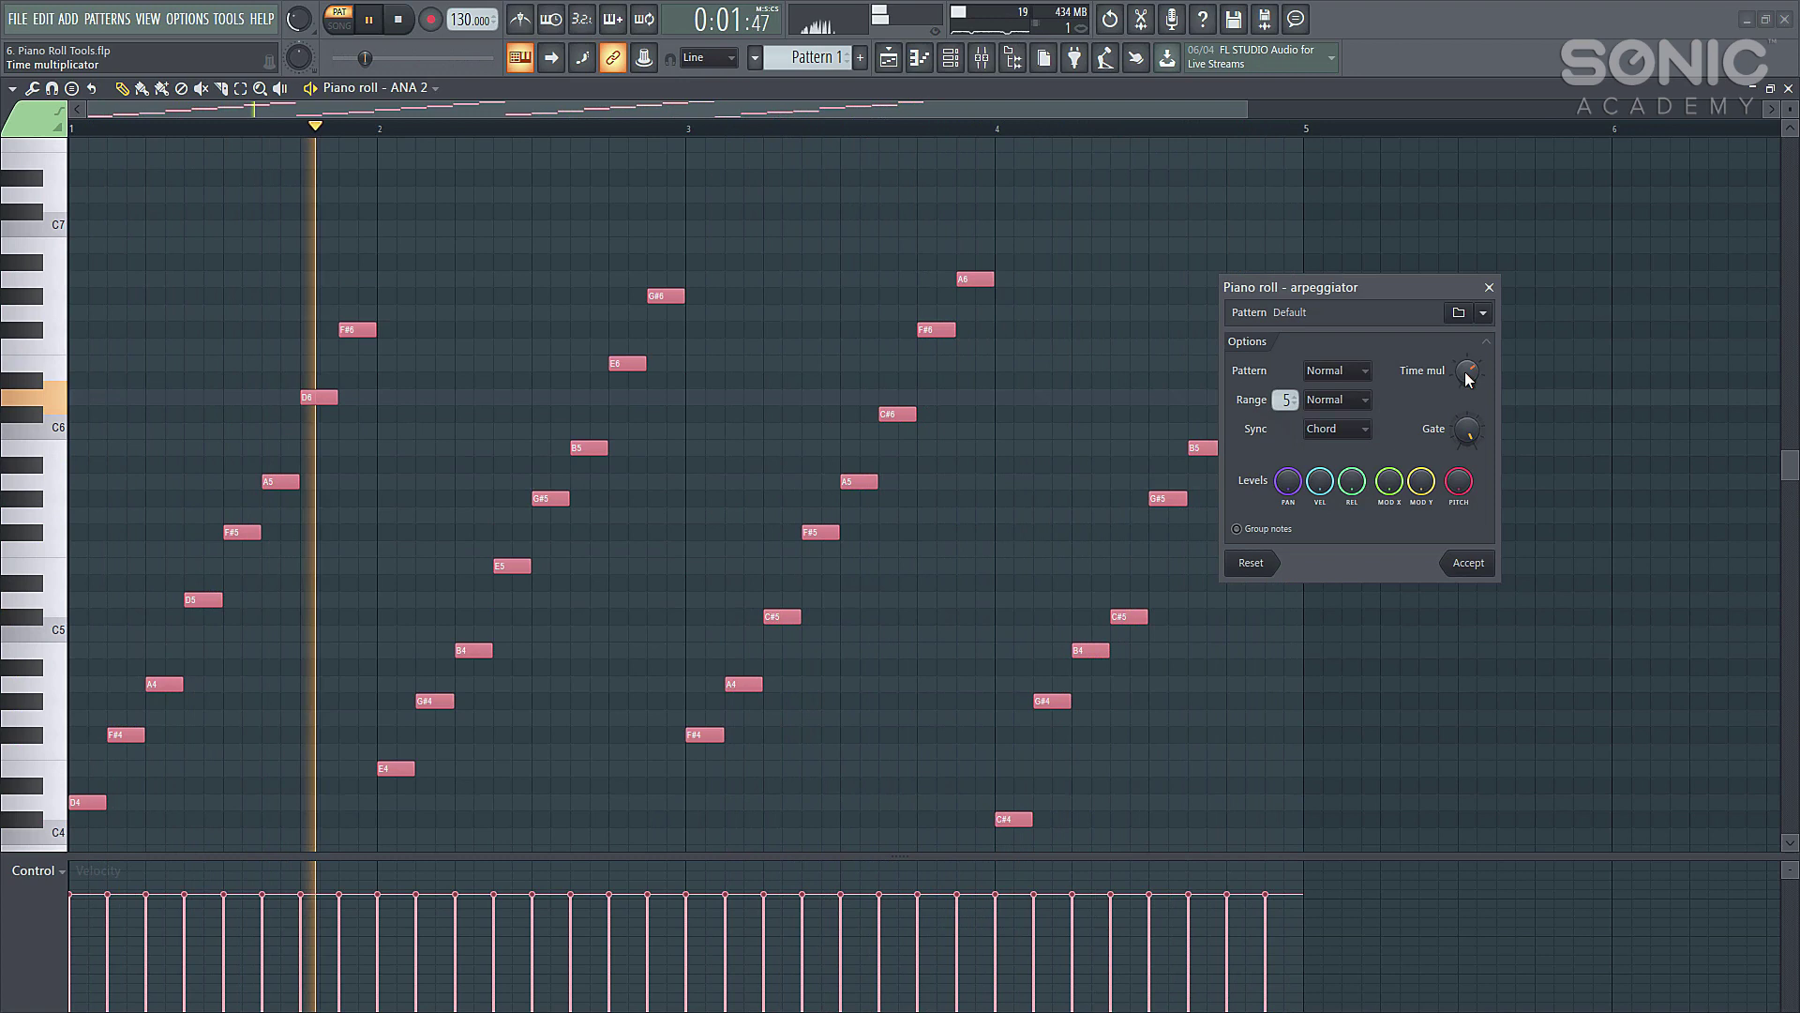
Step: Accept the arpeggio, stop playback, and close the piano roll with F7
{"action": "left_click", "coordinate": [1470, 567]}
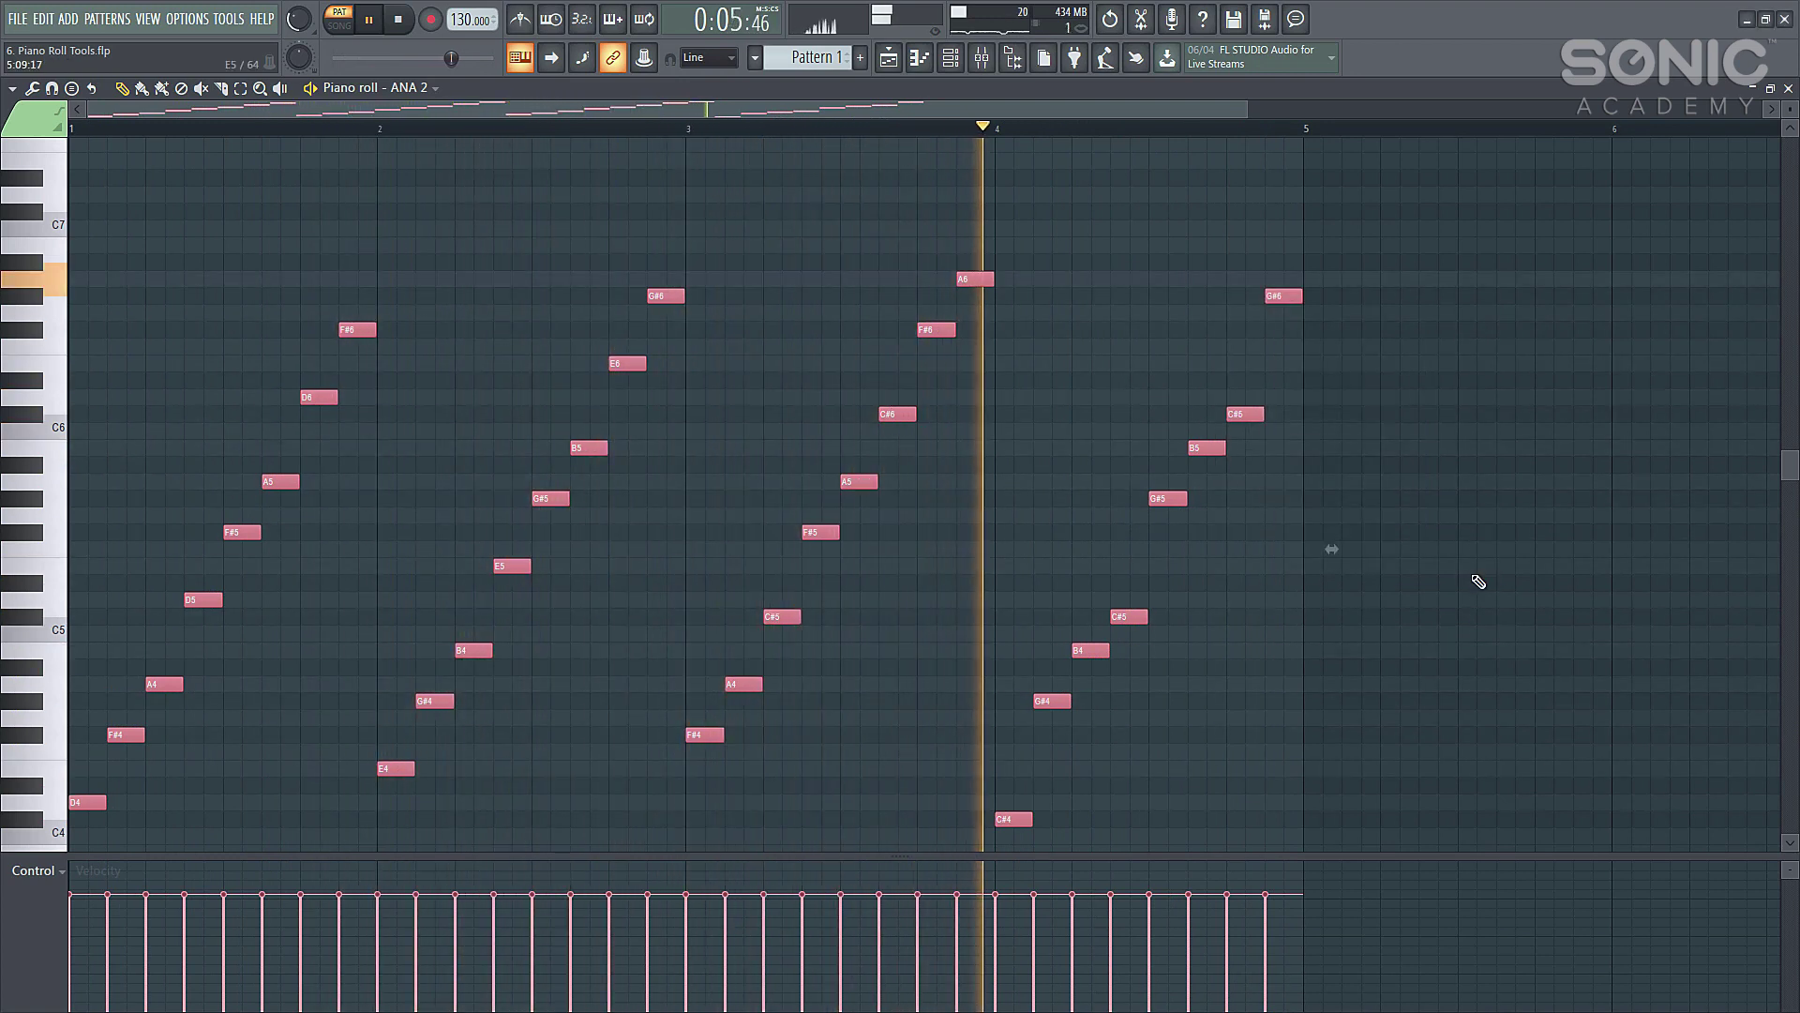
{"action": "key", "text": "space"}
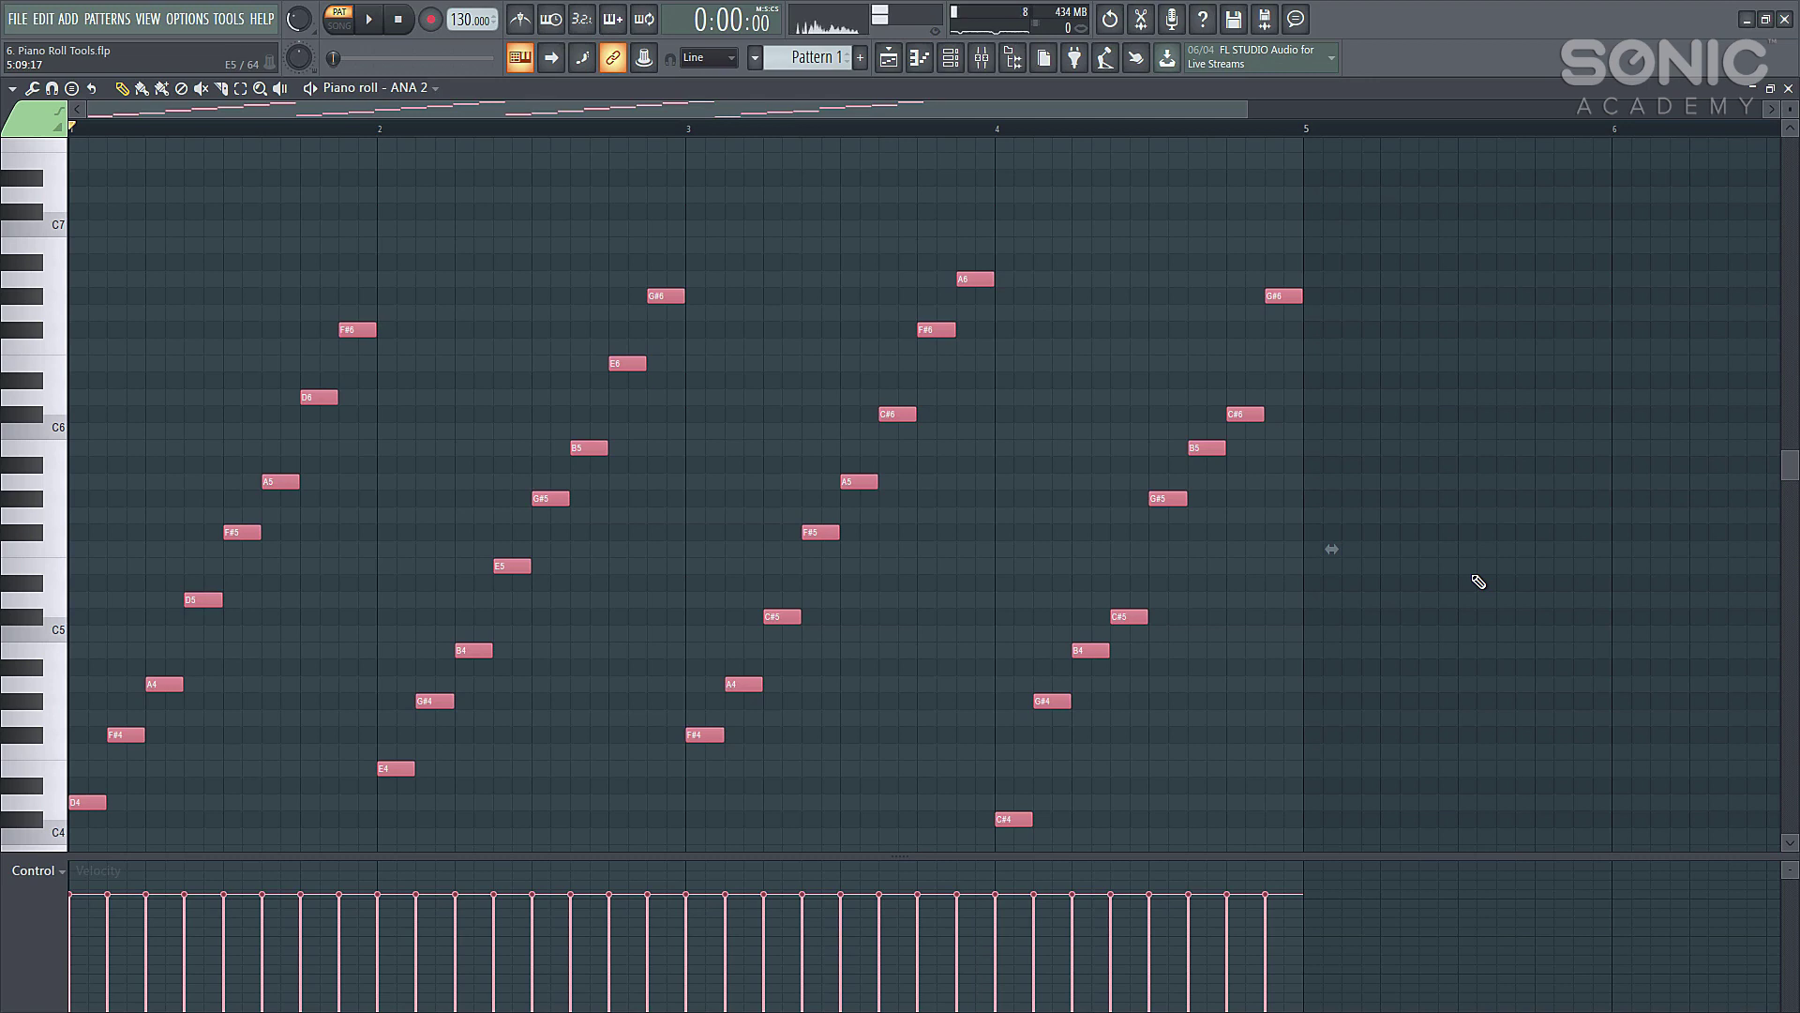
{"action": "key", "text": "F7"}
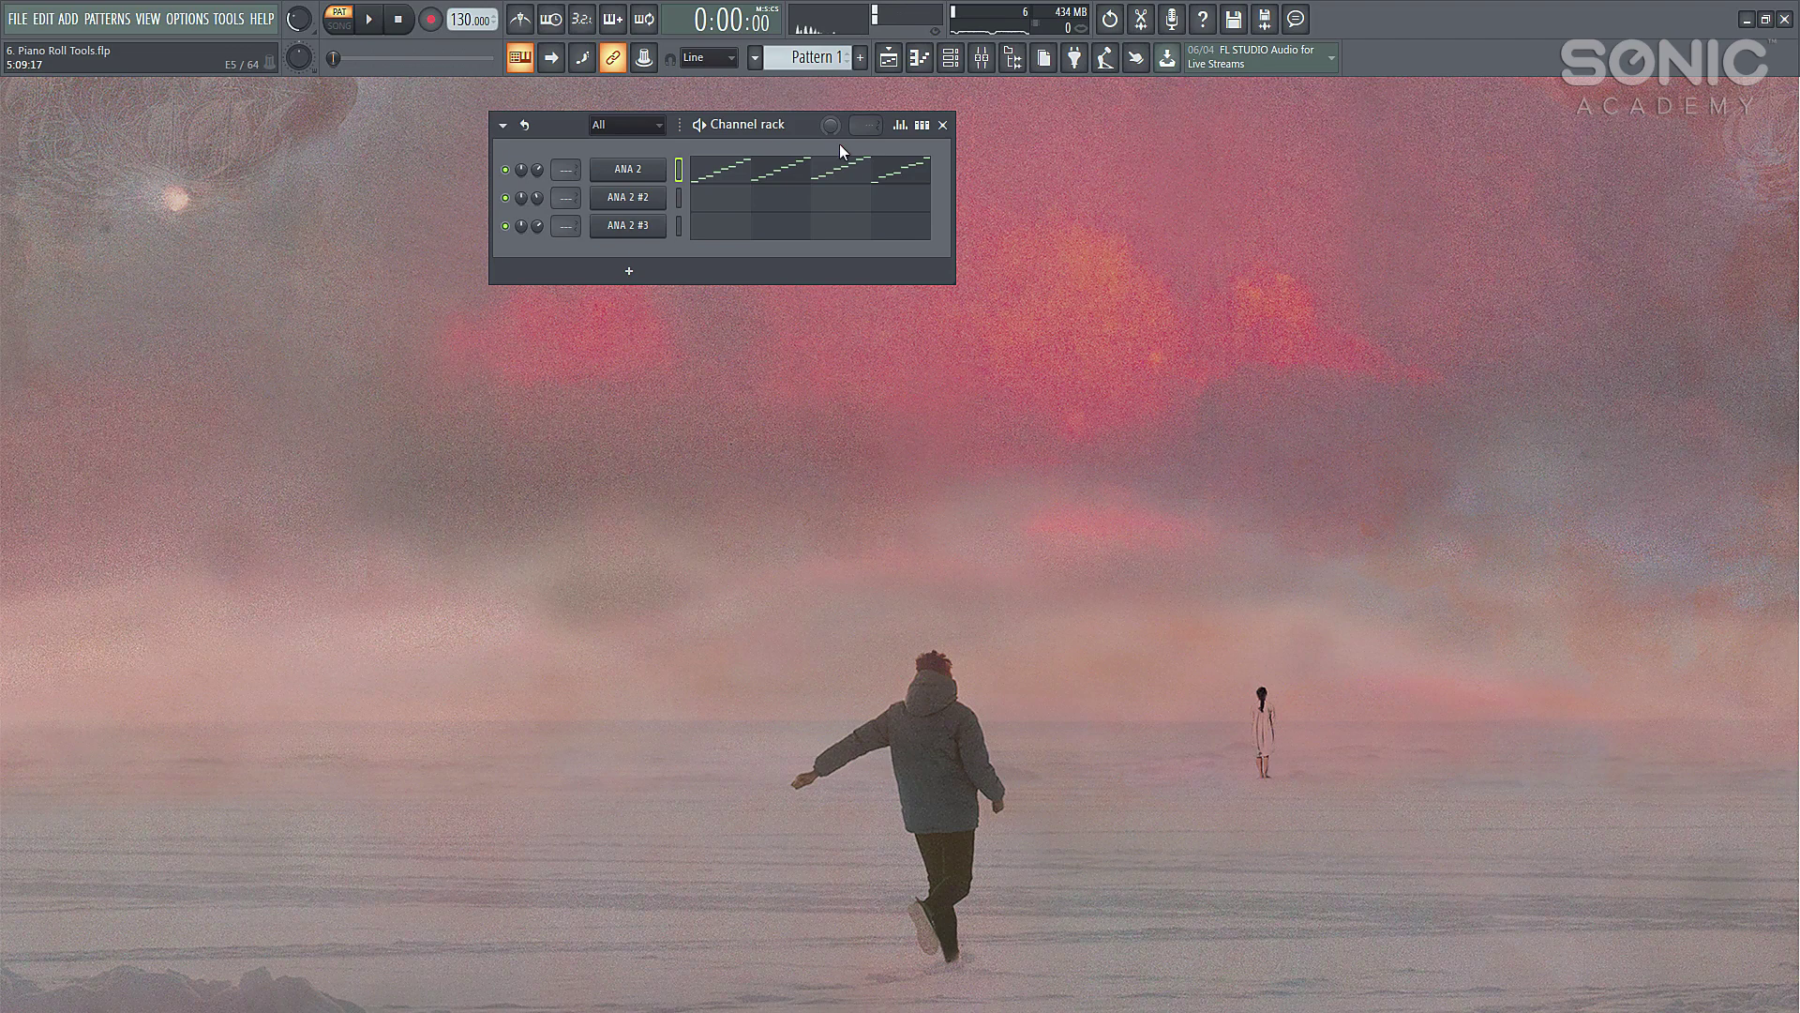
Step: Select the ANA 2 #2 channel in Pattern 2 and listen to its chords
{"action": "scroll", "coordinate": [836, 54], "scroll_direction": "down", "scroll_amount": 1}
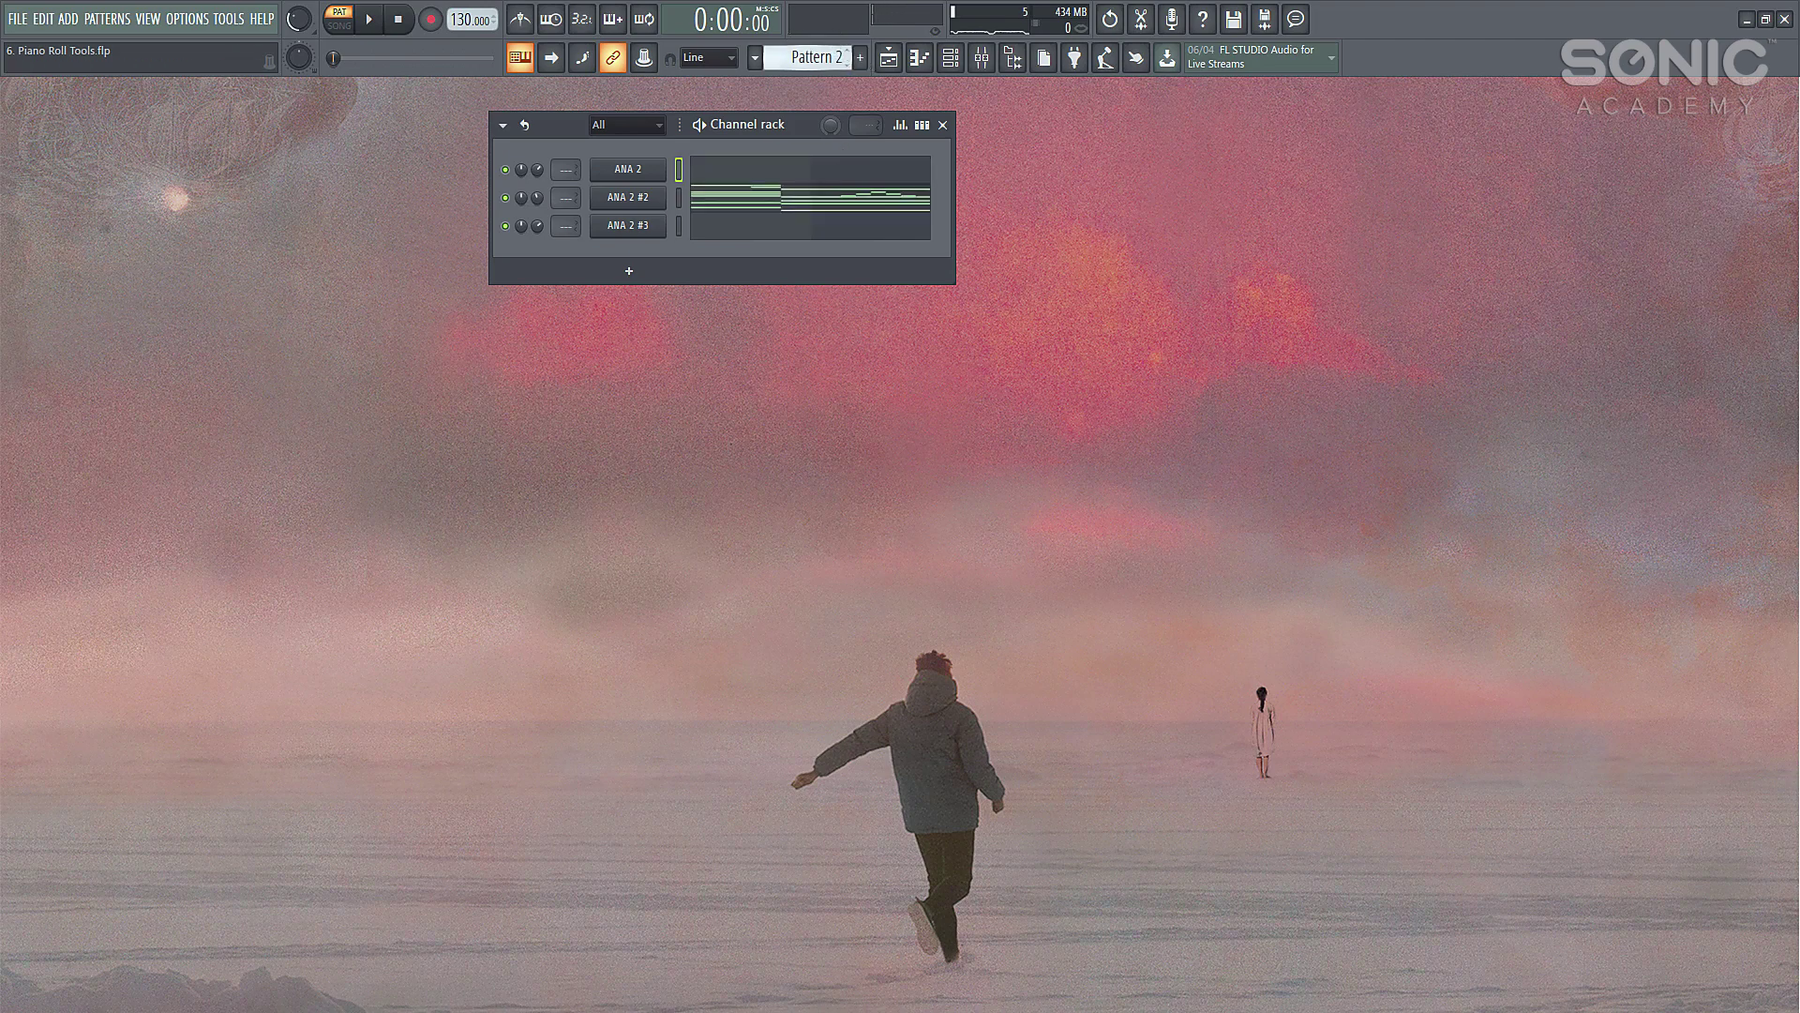
{"action": "left_click", "coordinate": [628, 198]}
{"action": "key", "text": "space"}
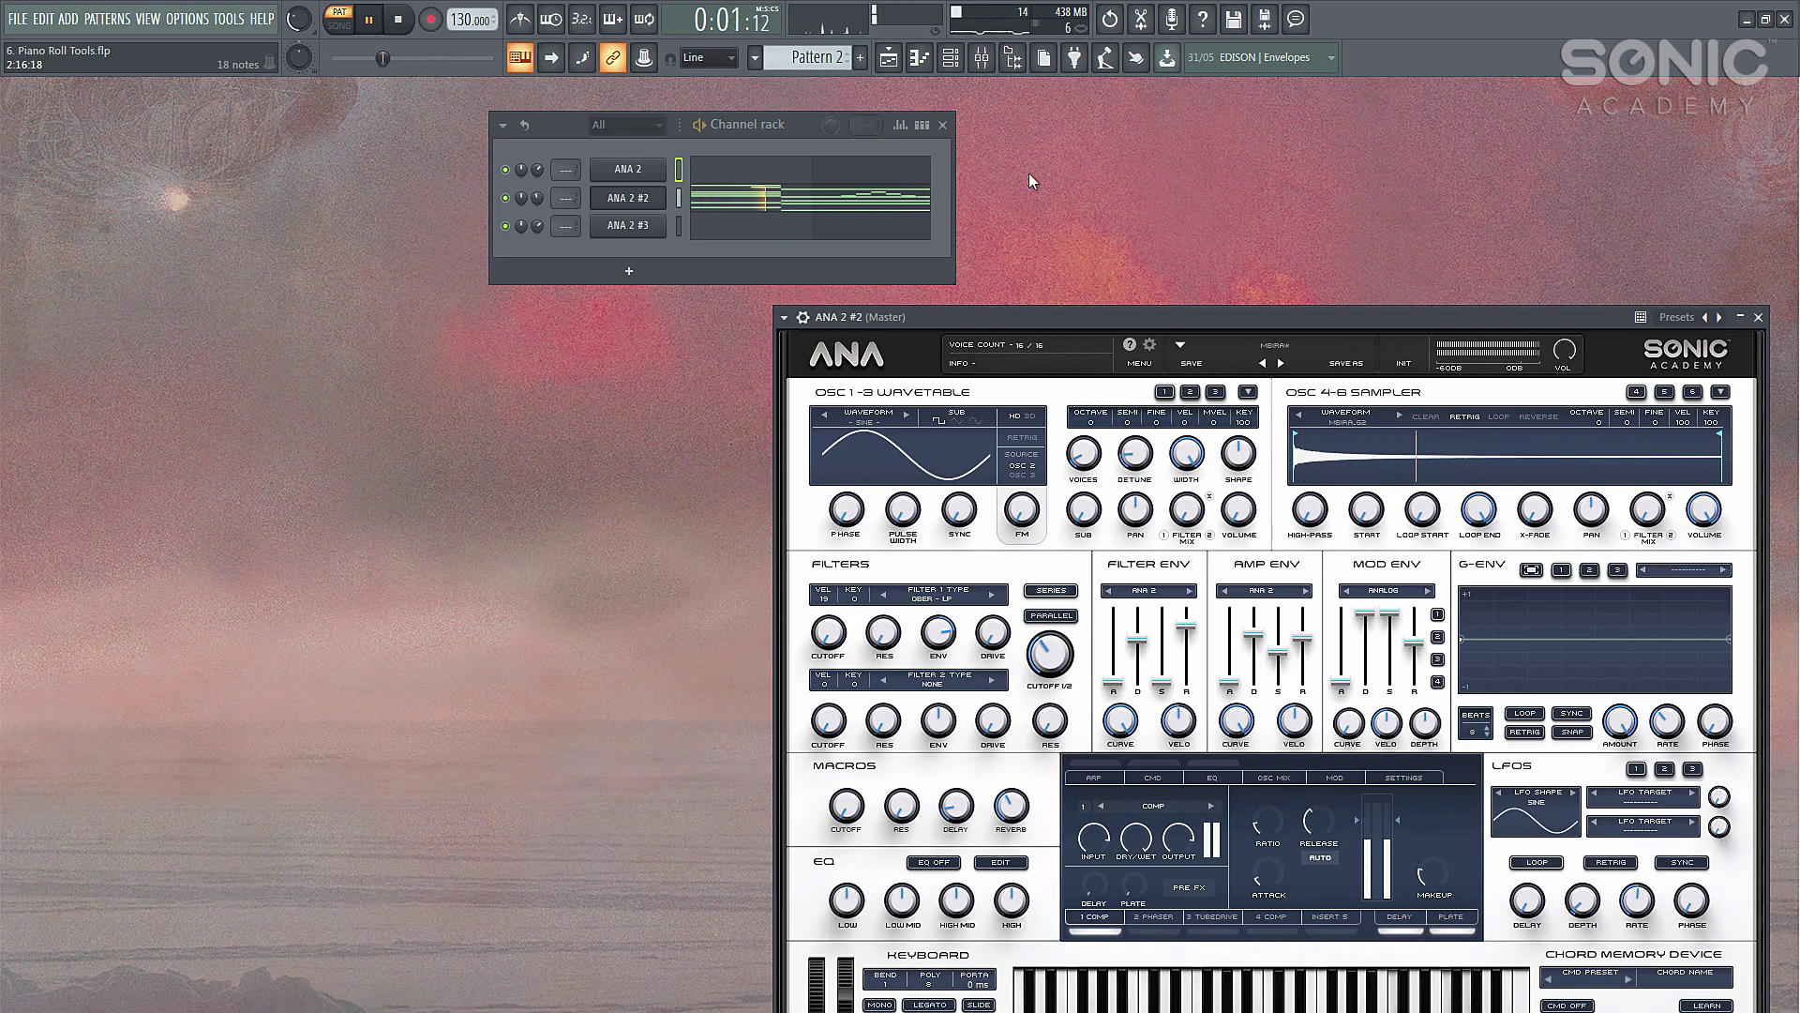
{"action": "key", "text": "space"}
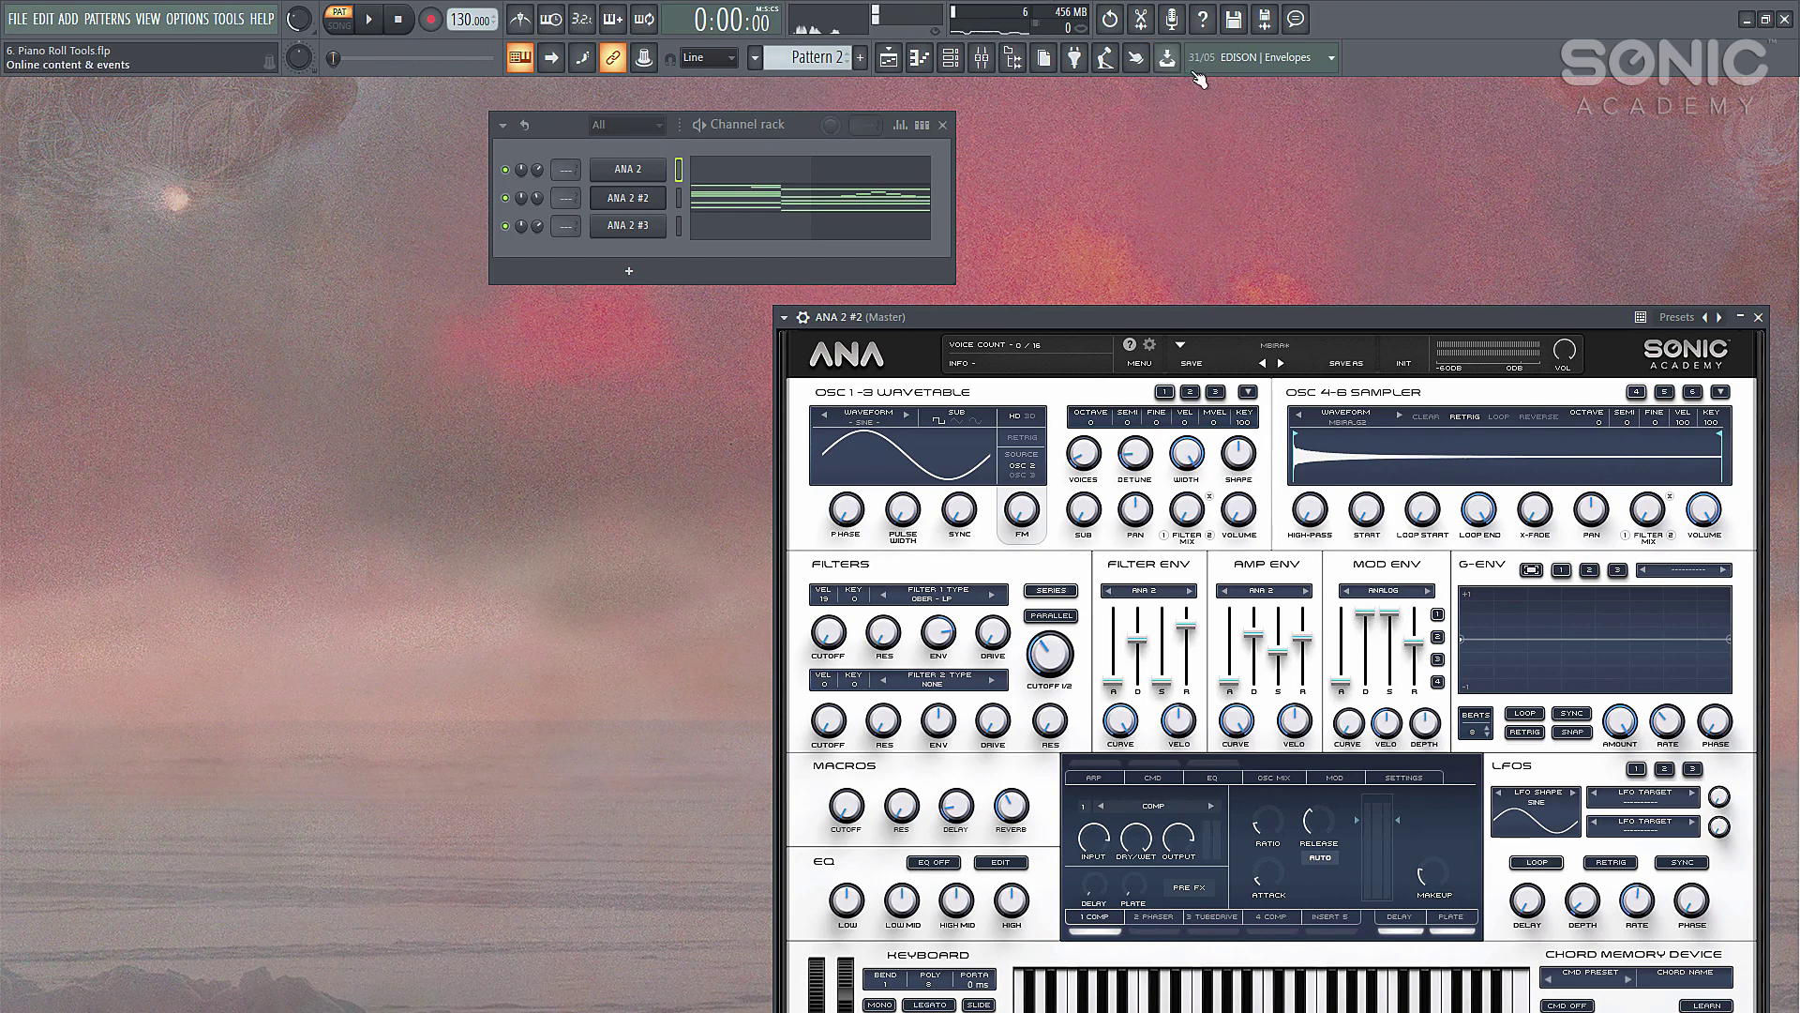
Step: Open ANA 2 #2 in the piano roll and select all its chord notes
{"action": "left_click", "coordinate": [919, 57]}
{"action": "scroll", "coordinate": [834, 459], "scroll_direction": "down", "scroll_amount": 3}
{"action": "scroll", "coordinate": [694, 181], "scroll_direction": "down", "scroll_amount": 1, "text": "ctrl"}
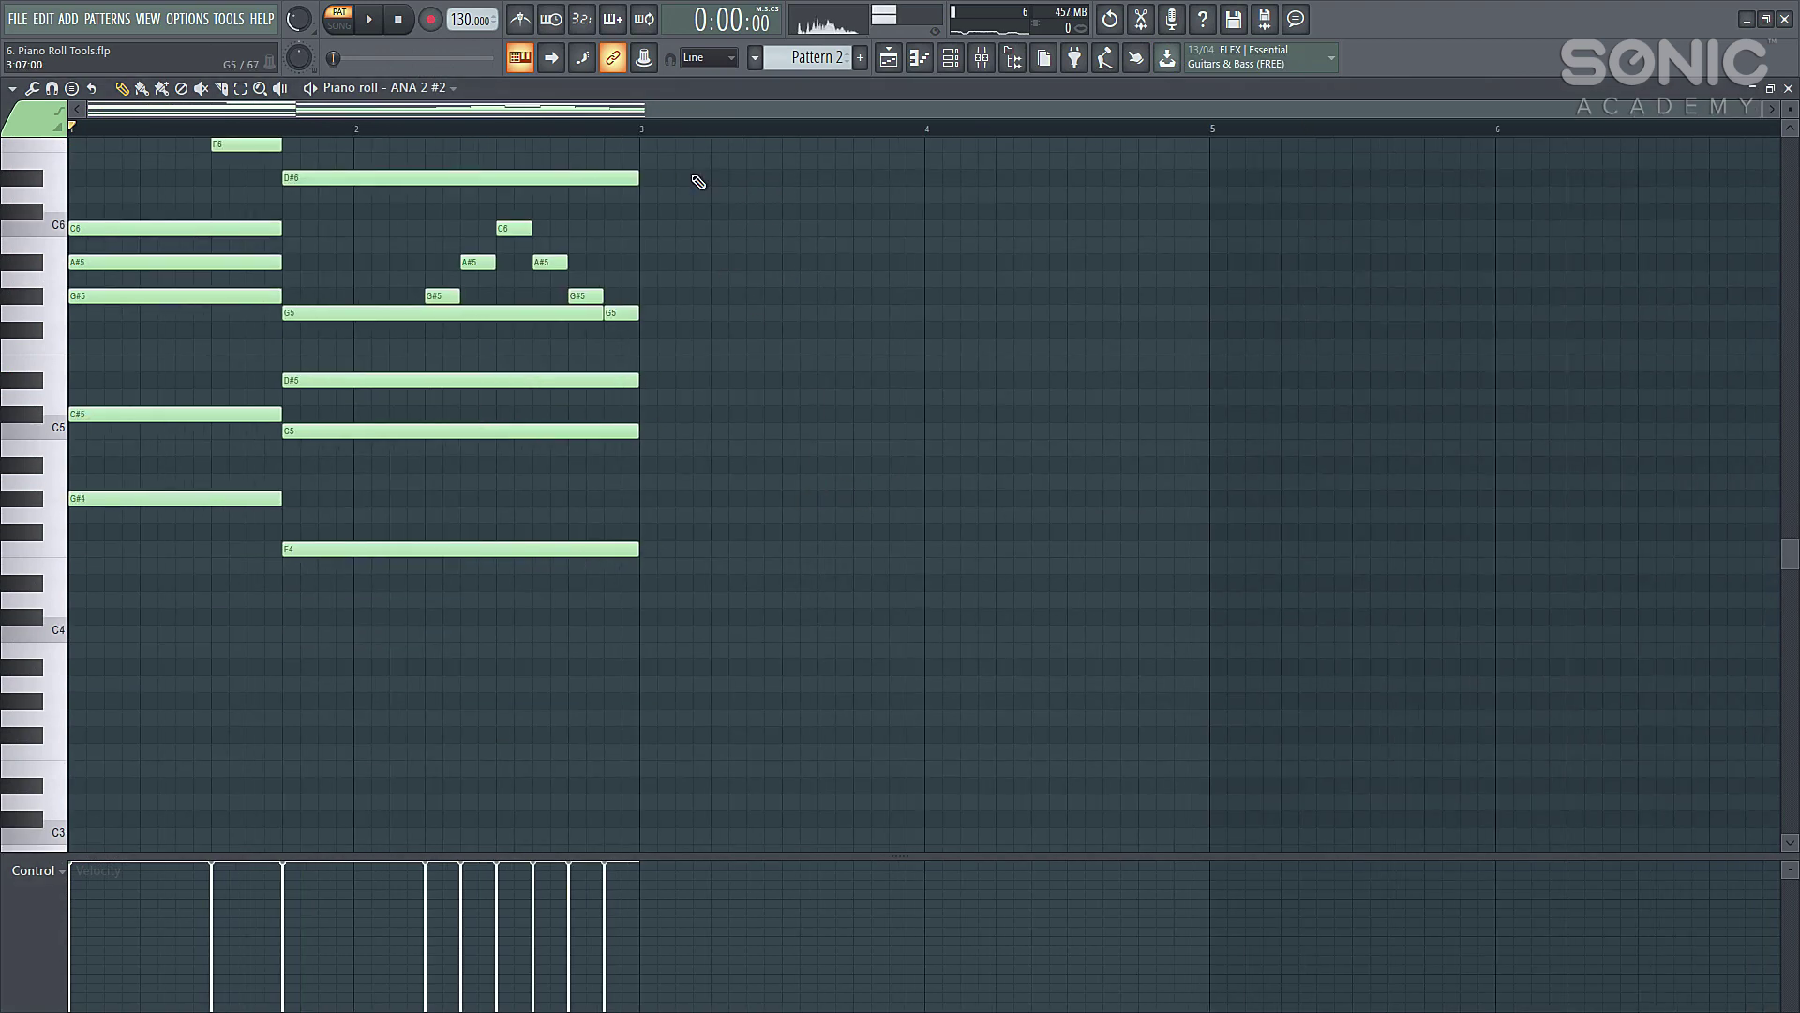
{"action": "scroll", "coordinate": [644, 637], "scroll_direction": "up", "scroll_amount": 2}
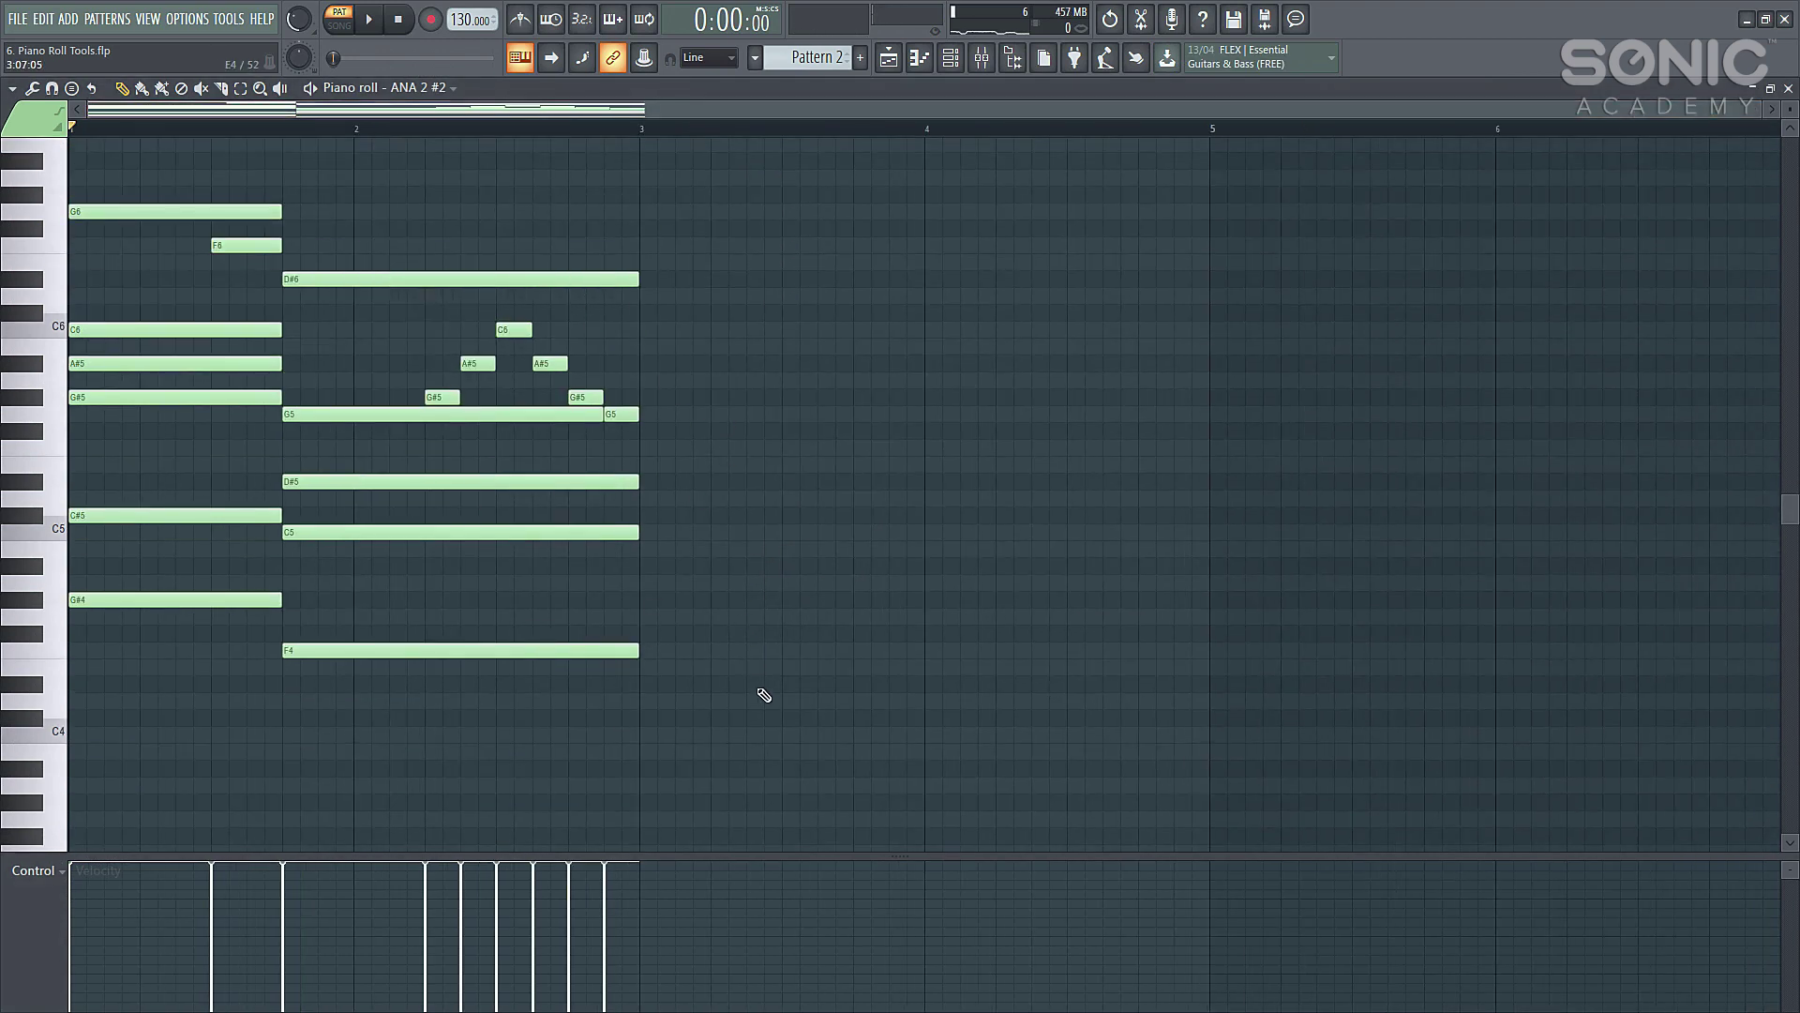
{"action": "left_click_drag", "start_coordinate": [763, 695], "coordinate": [26, 94]}
{"action": "left_click", "coordinate": [20, 89]}
Step: Strum the selected chords and raise the Start Time Strength while listening
{"action": "mouse_move", "coordinate": [42, 147]}
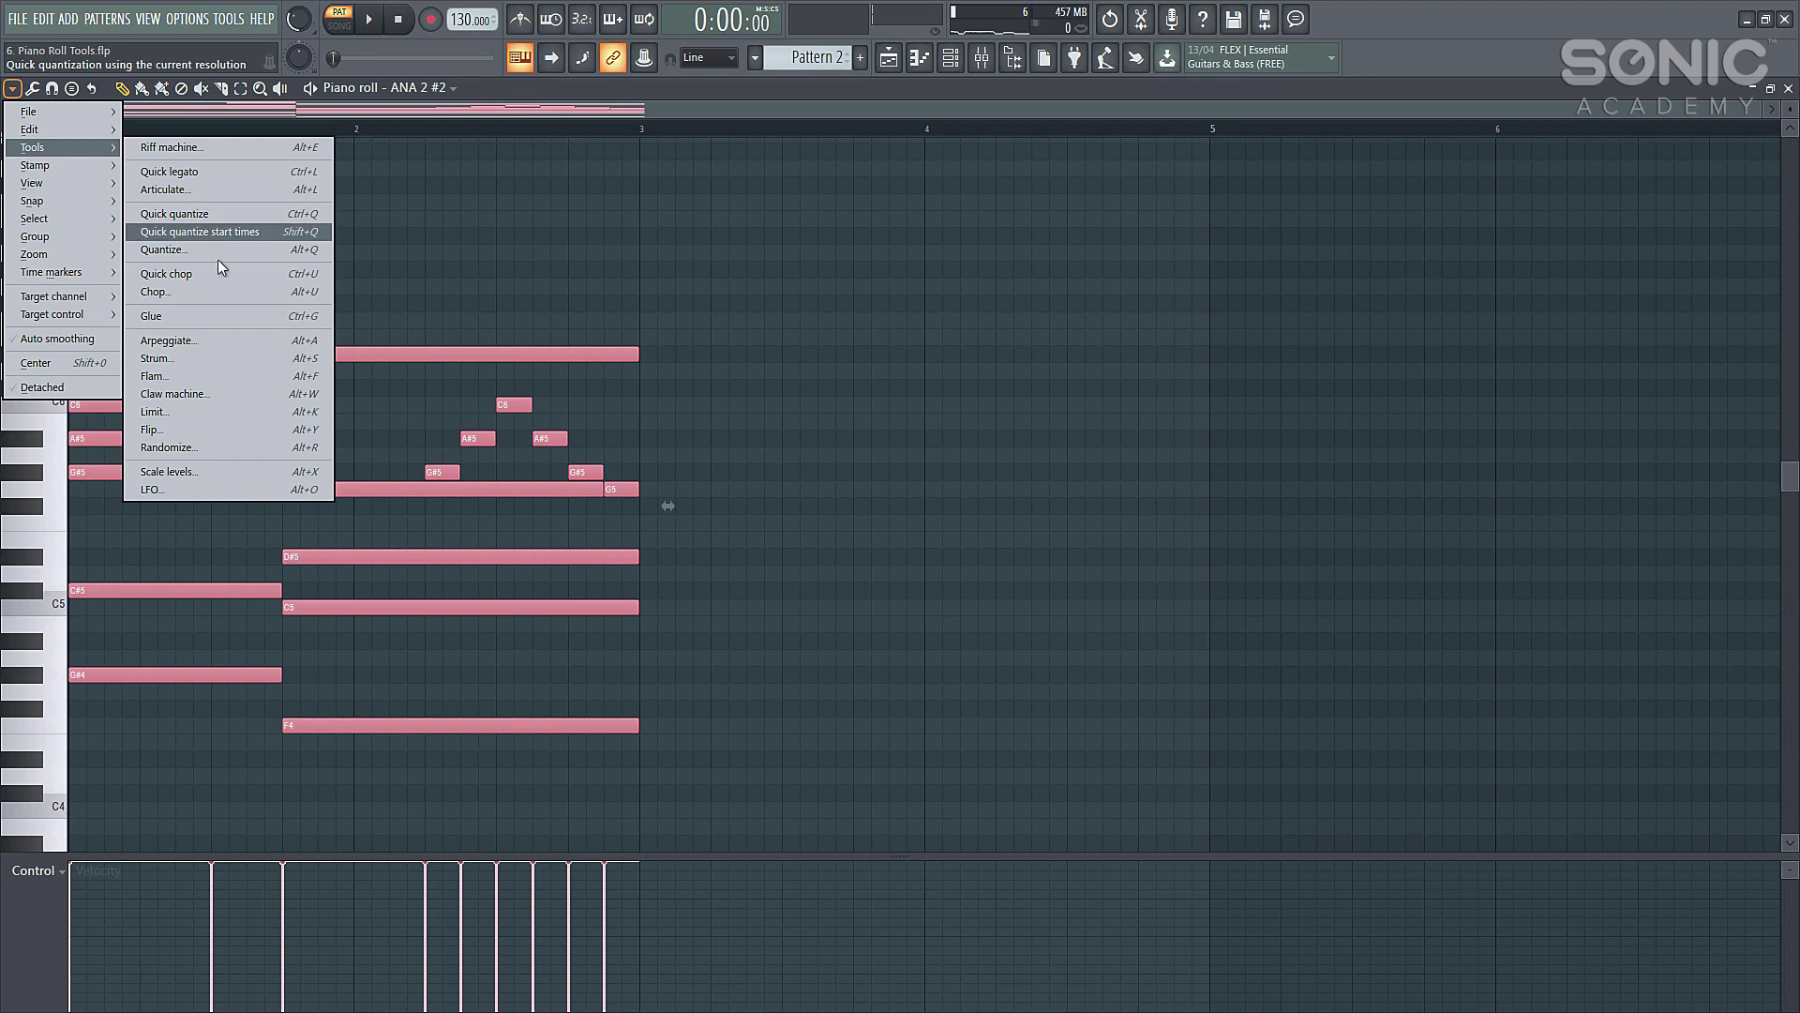
{"action": "left_click", "coordinate": [158, 358]}
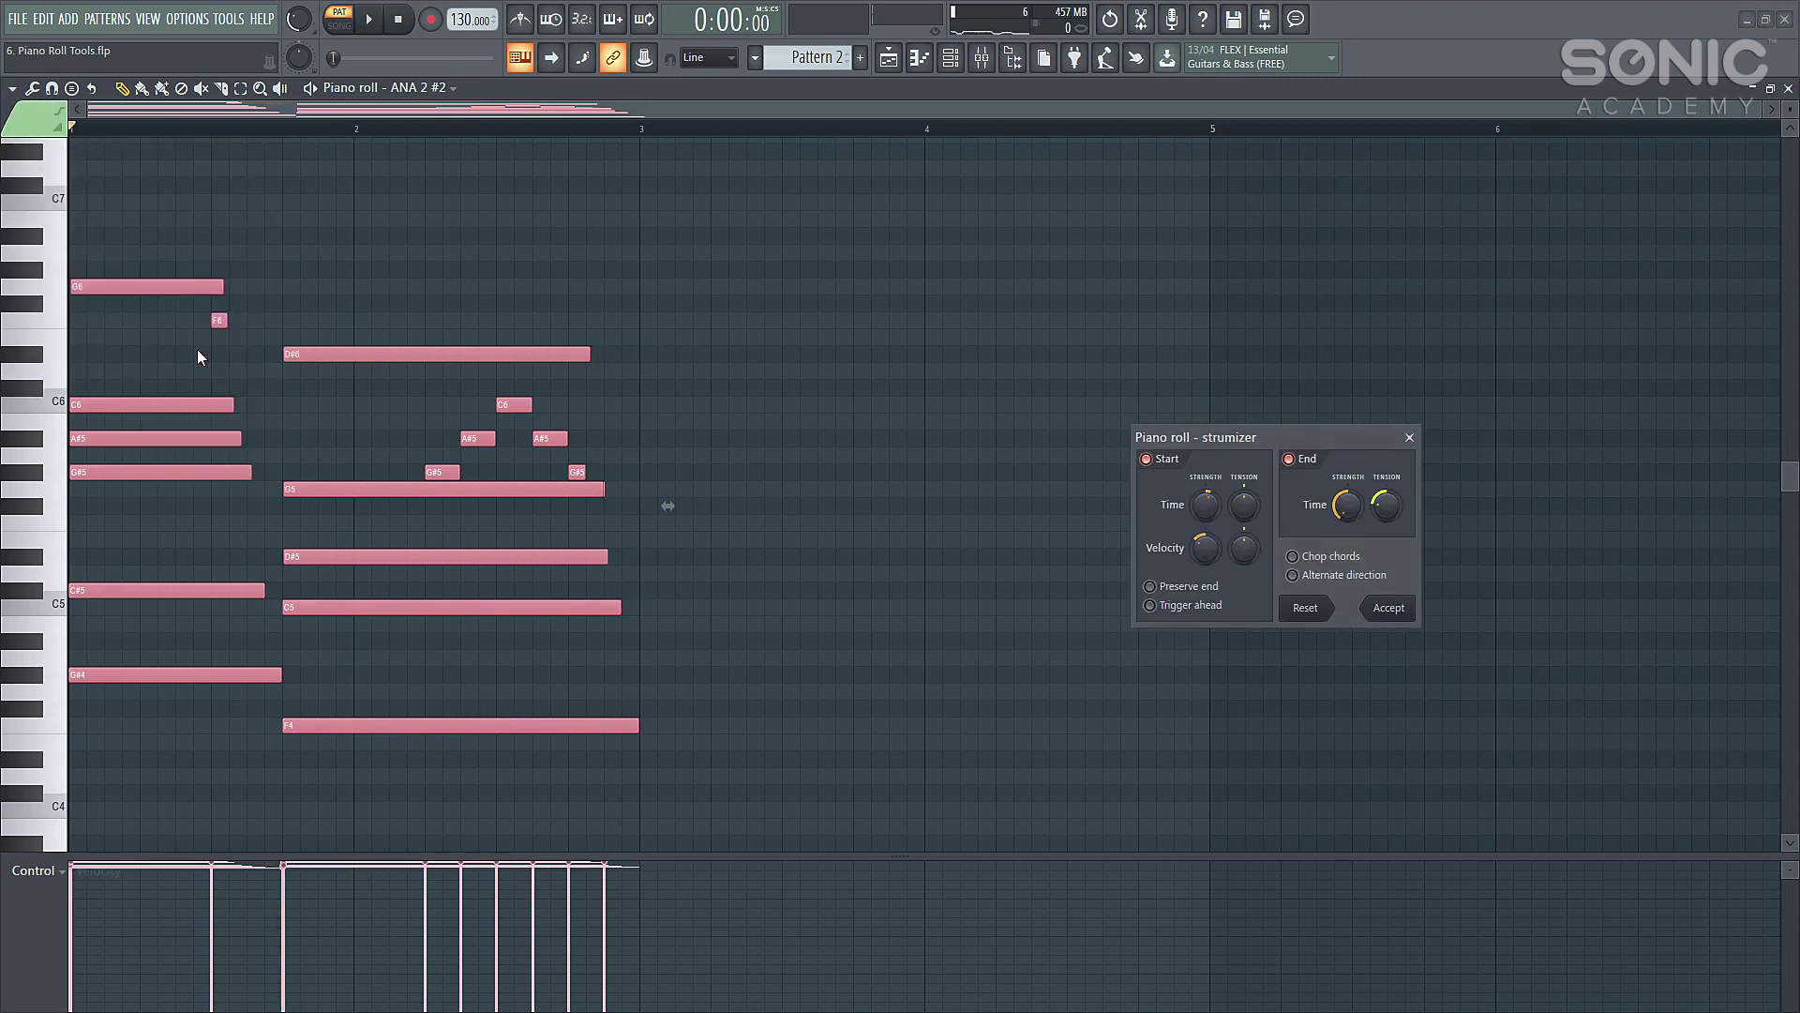
{"action": "key", "text": "space"}
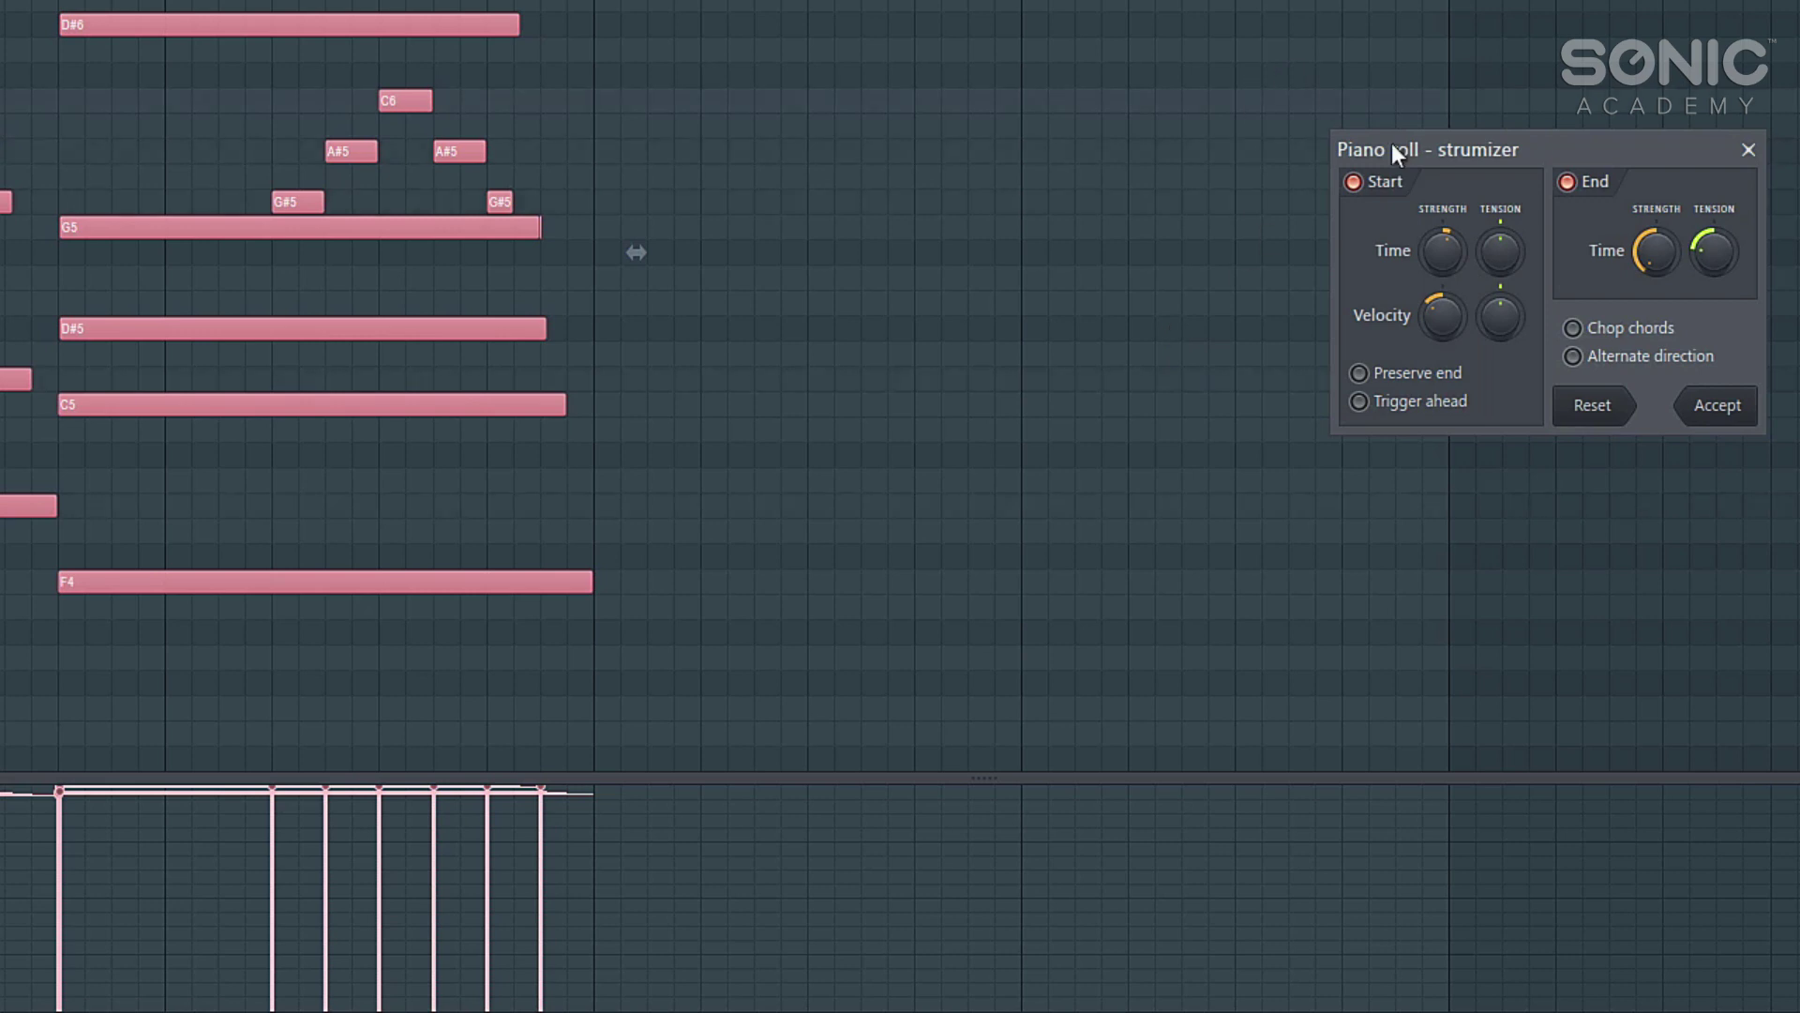
{"action": "key", "text": "space"}
{"action": "left_click_drag", "start_coordinate": [1449, 248], "coordinate": [1472, 197]}
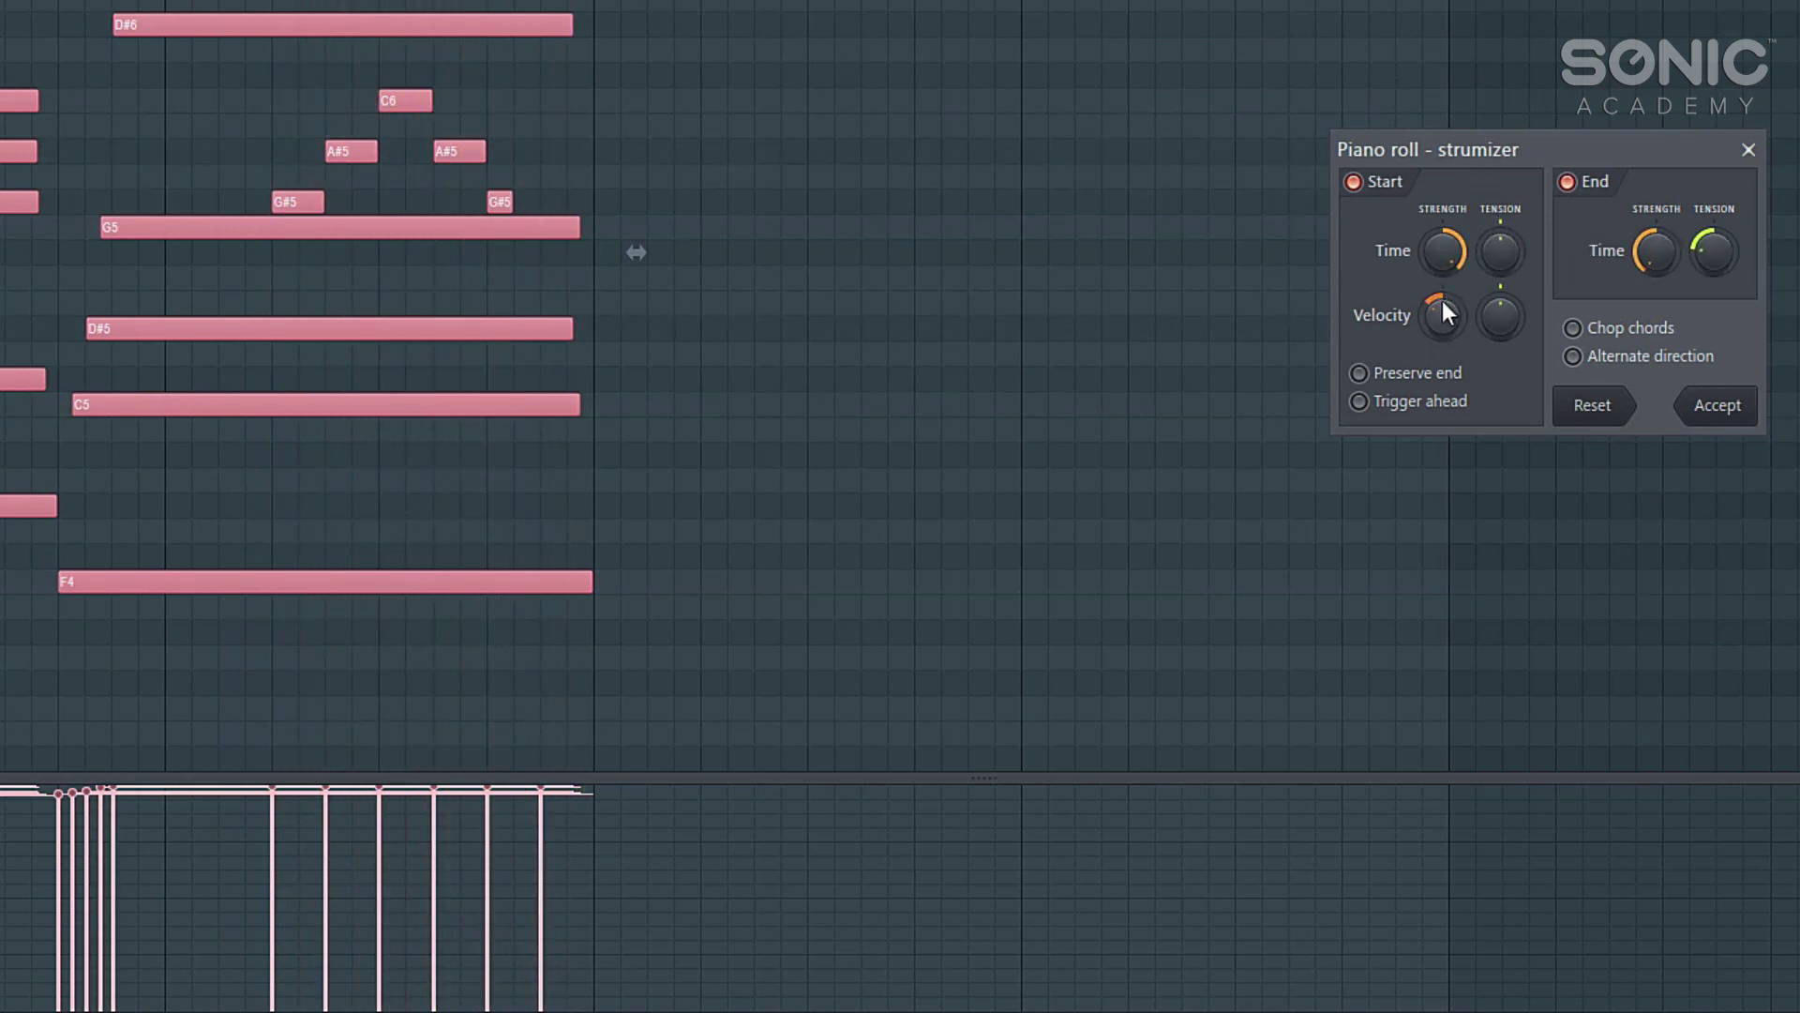
Step: Tune the strum's velocity strength and tension by ear, then accept the strum
{"action": "left_click_drag", "start_coordinate": [1442, 316], "coordinate": [1443, 286]}
{"action": "key", "text": "space"}
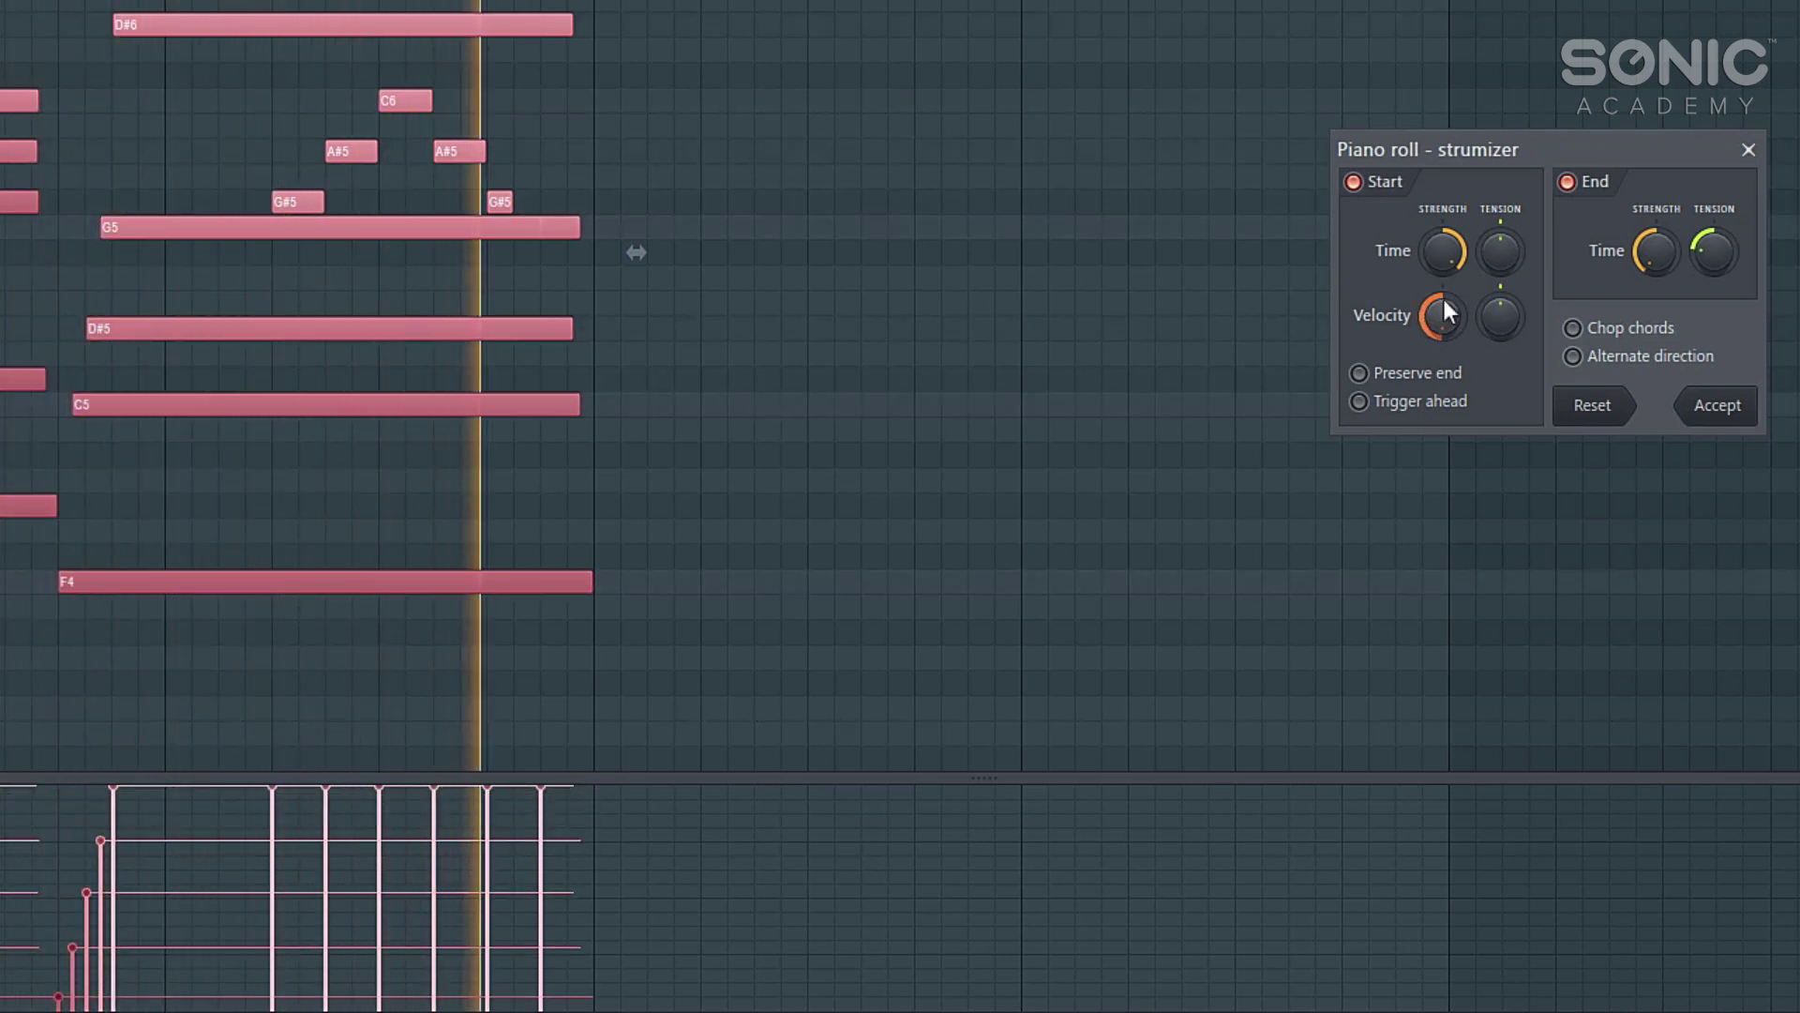
{"action": "left_click_drag", "start_coordinate": [1449, 314], "coordinate": [1392, 366]}
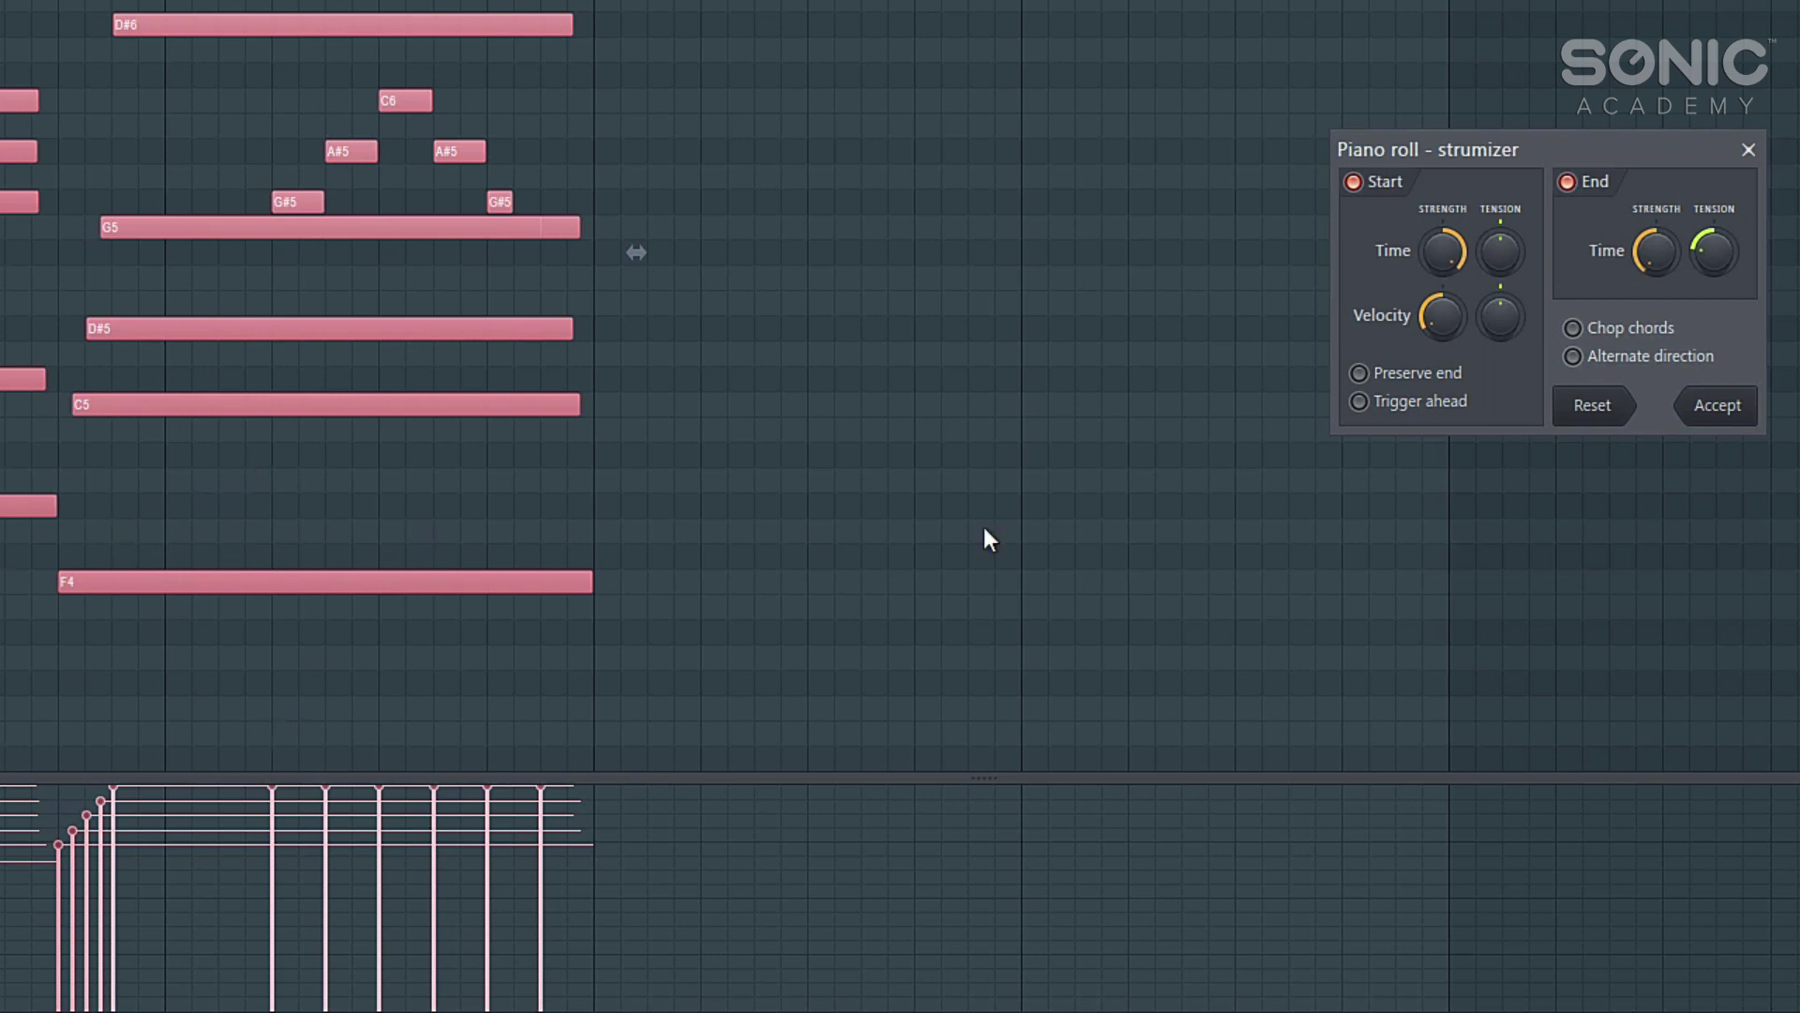
{"action": "left_click_drag", "start_coordinate": [1441, 344], "coordinate": [1442, 319]}
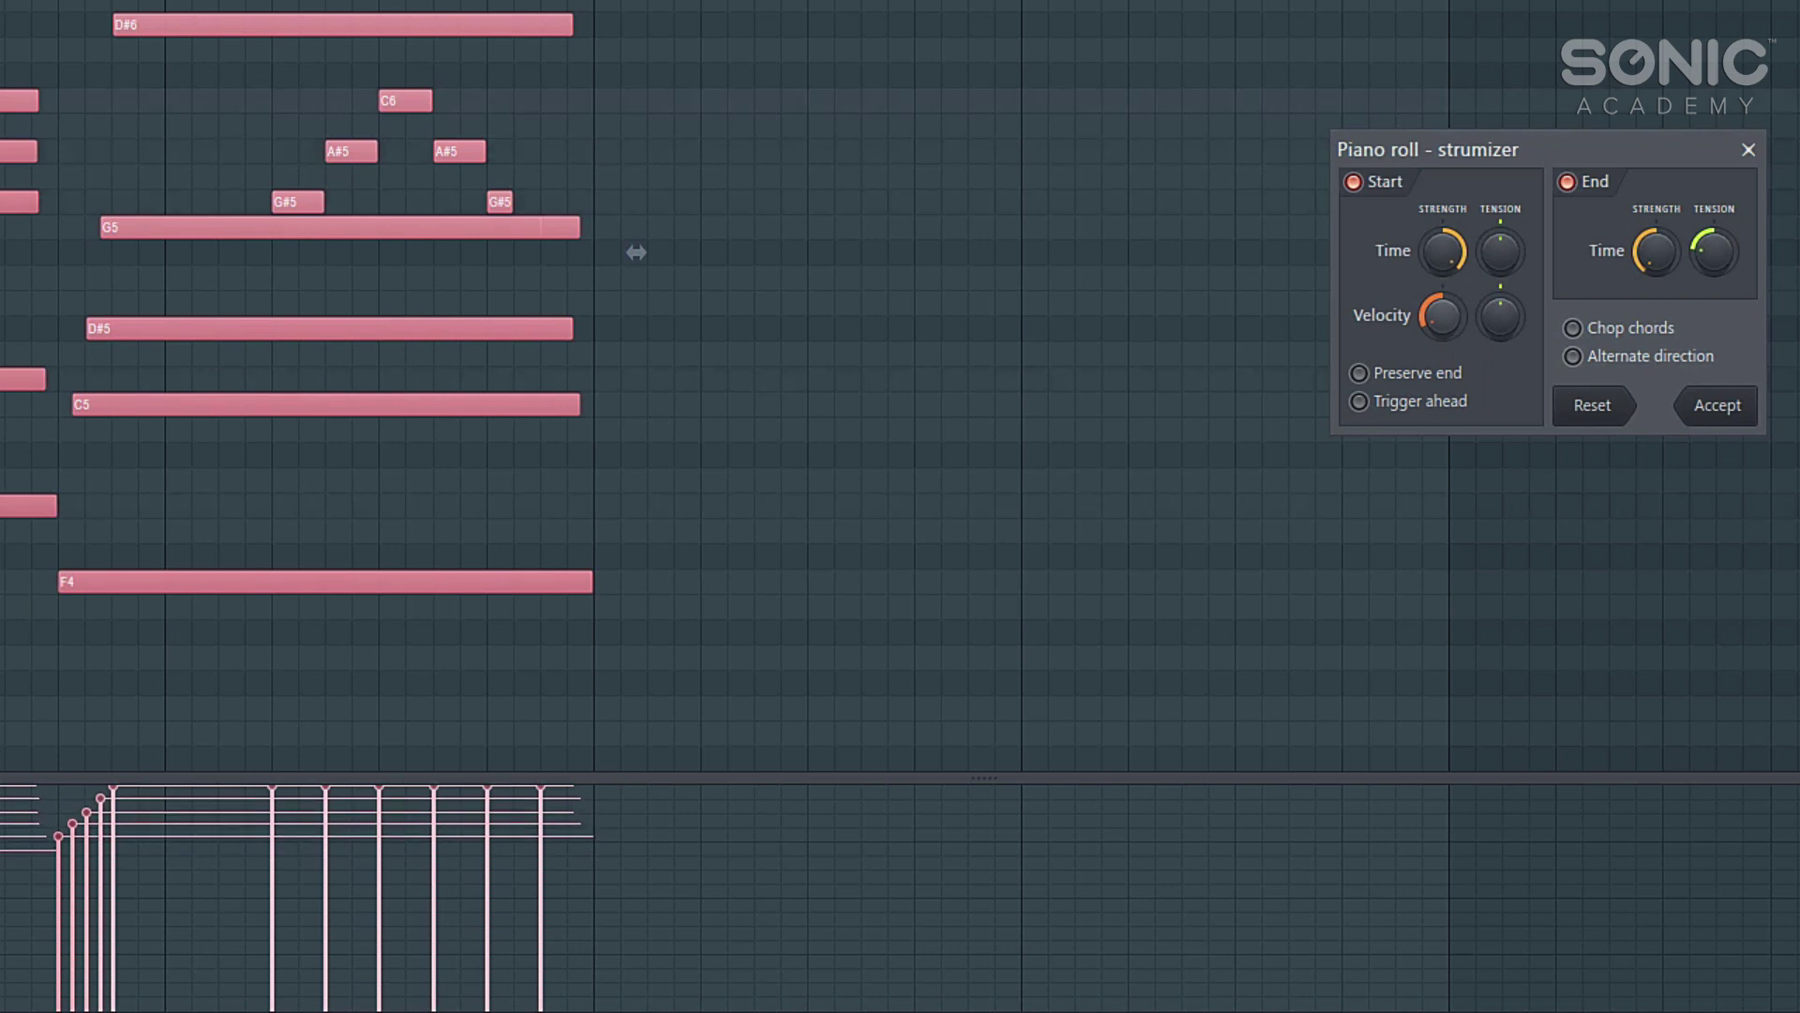
{"action": "key", "text": "space"}
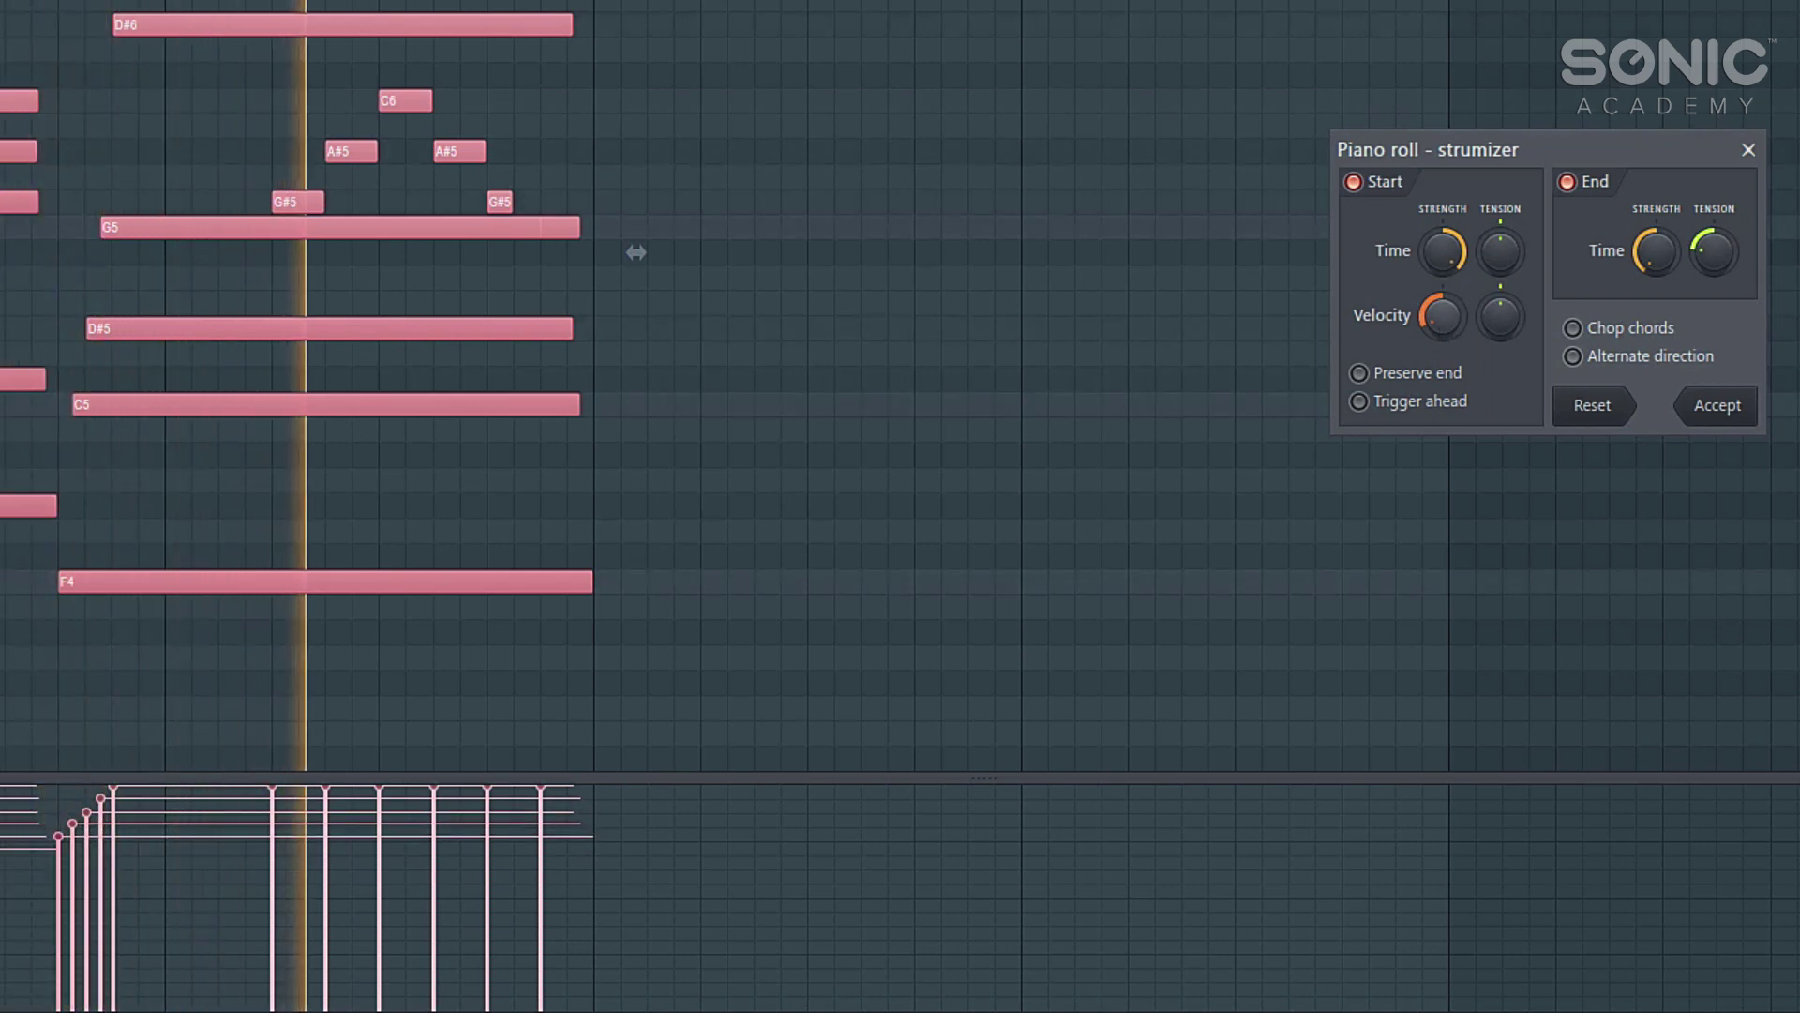
{"action": "left_click_drag", "start_coordinate": [1504, 330], "coordinate": [1504, 324]}
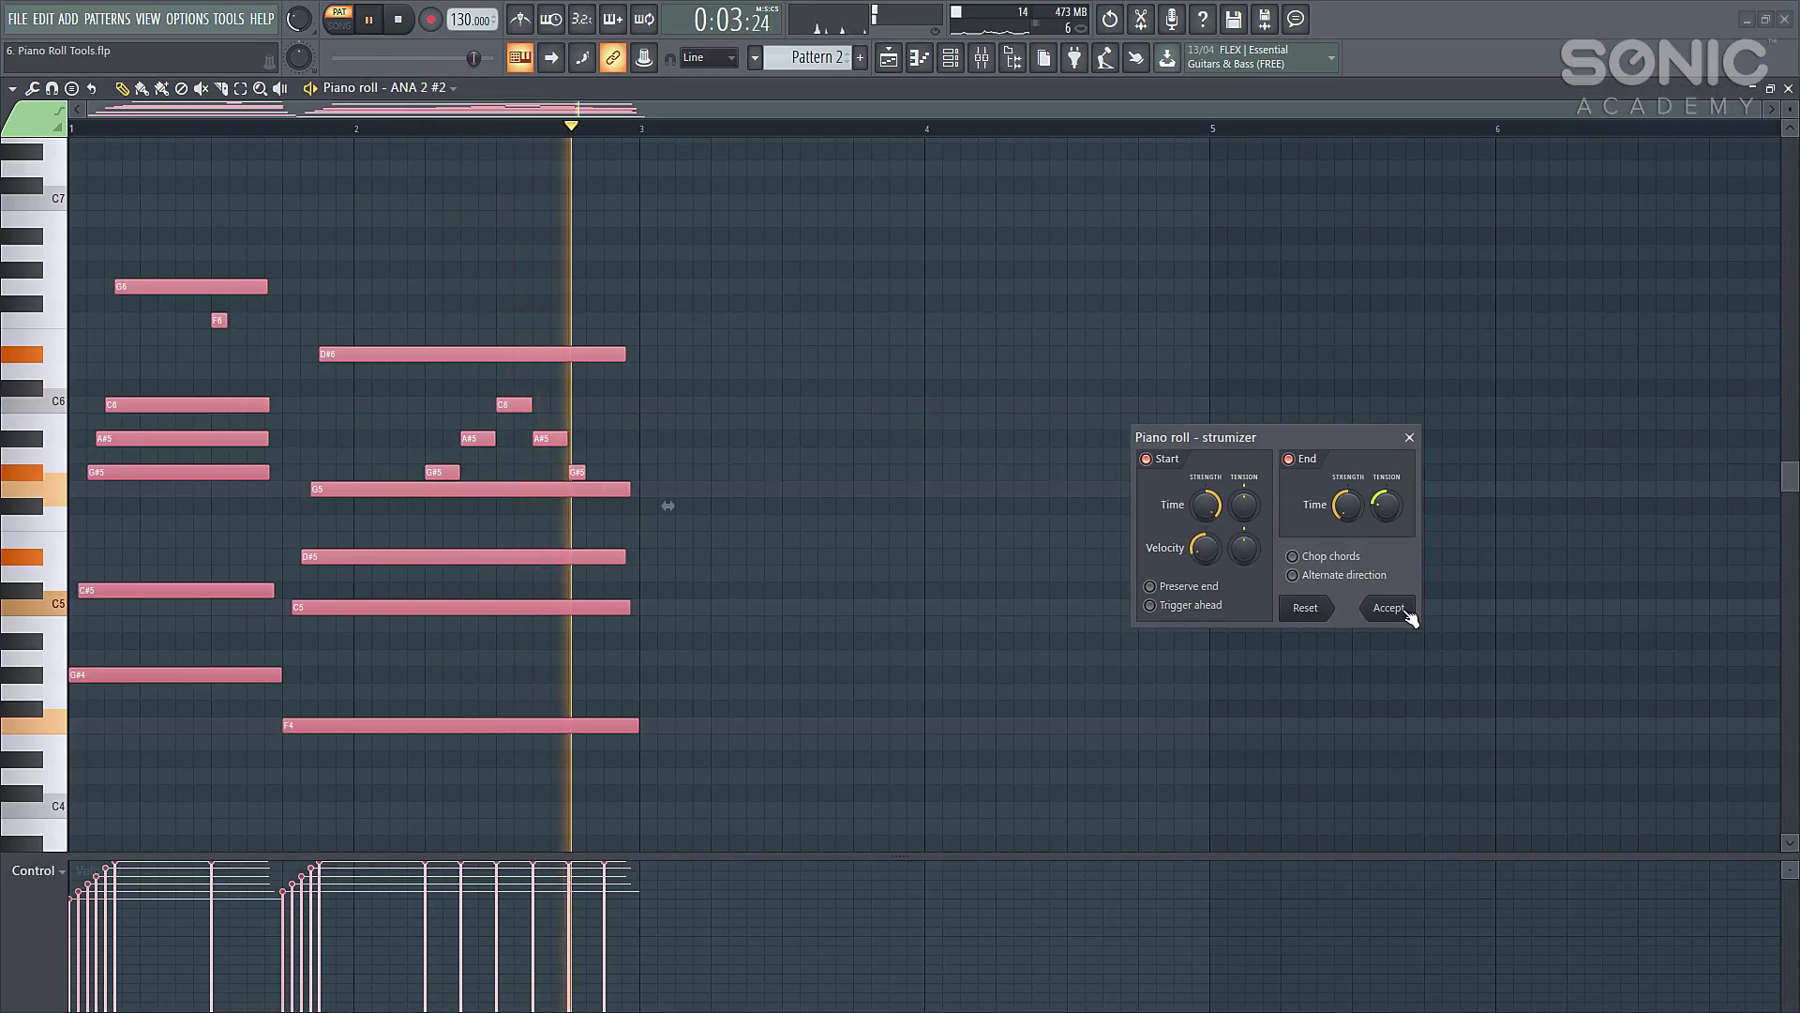
{"action": "left_click", "coordinate": [1474, 574]}
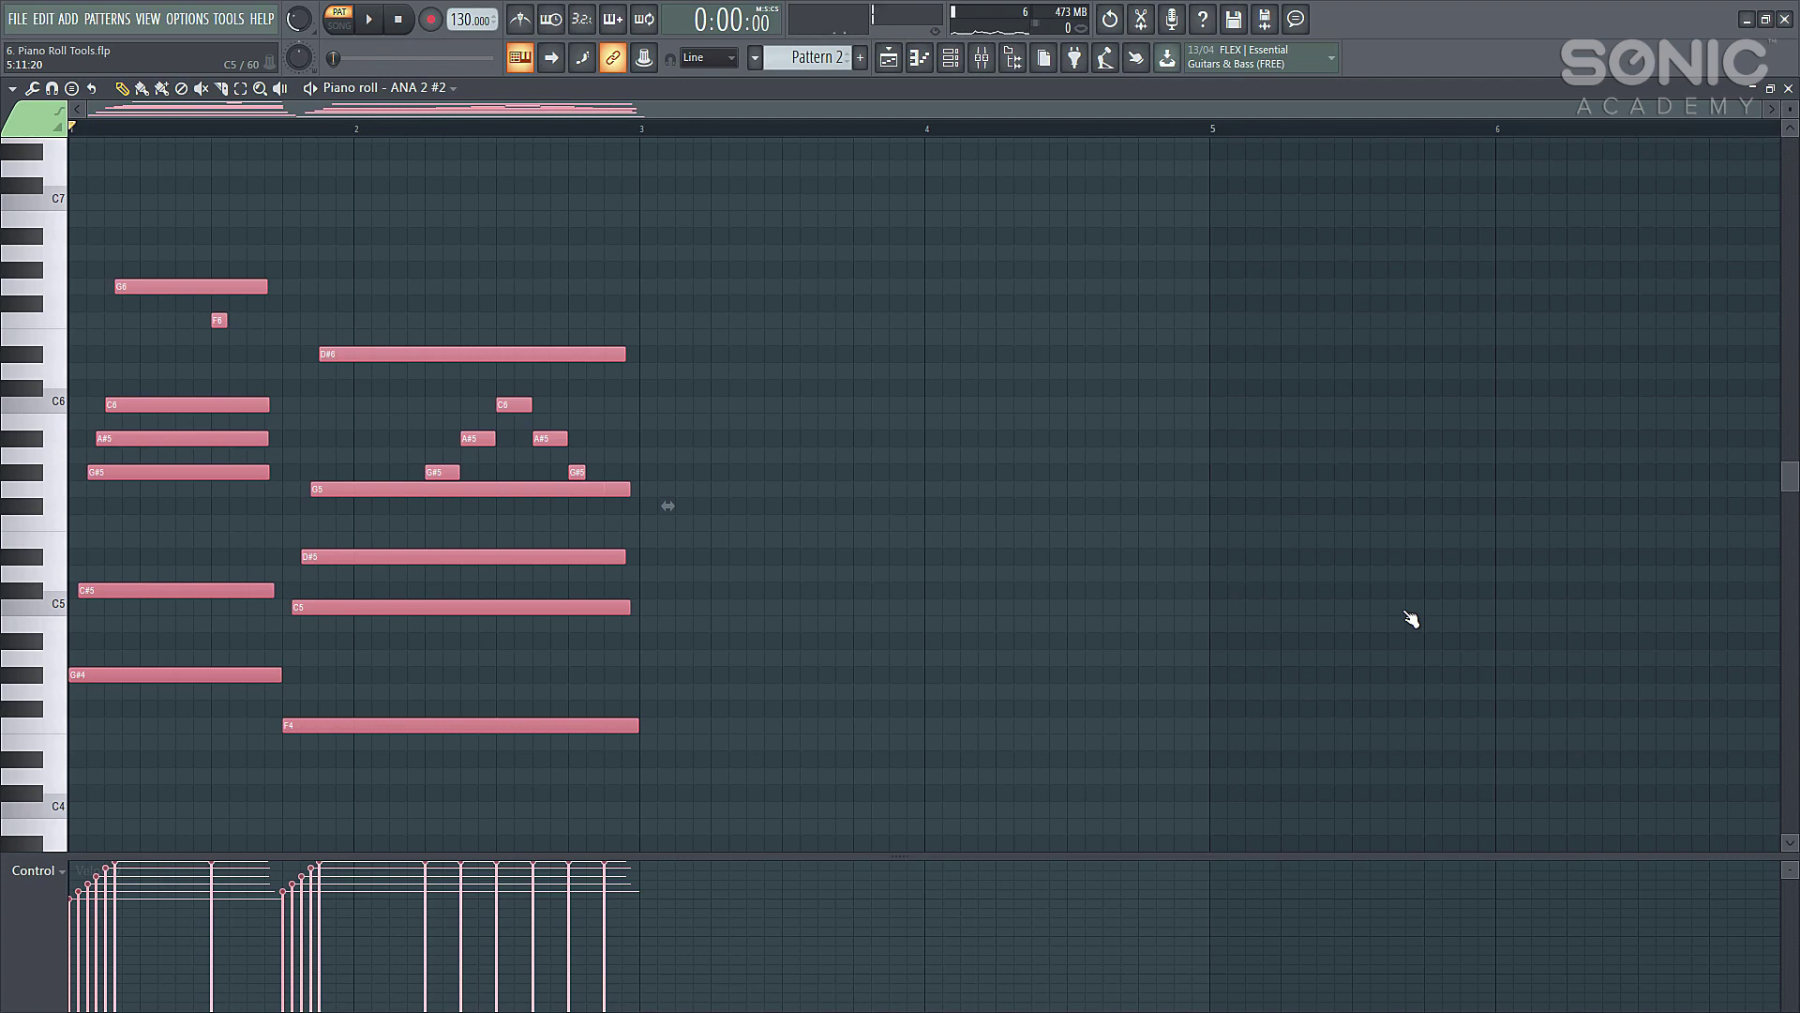
Step: Open the Quantize tool on the strummed ANA 2 #2 chords, with the 16_boogaloo template
{"action": "left_click", "coordinate": [12, 88]}
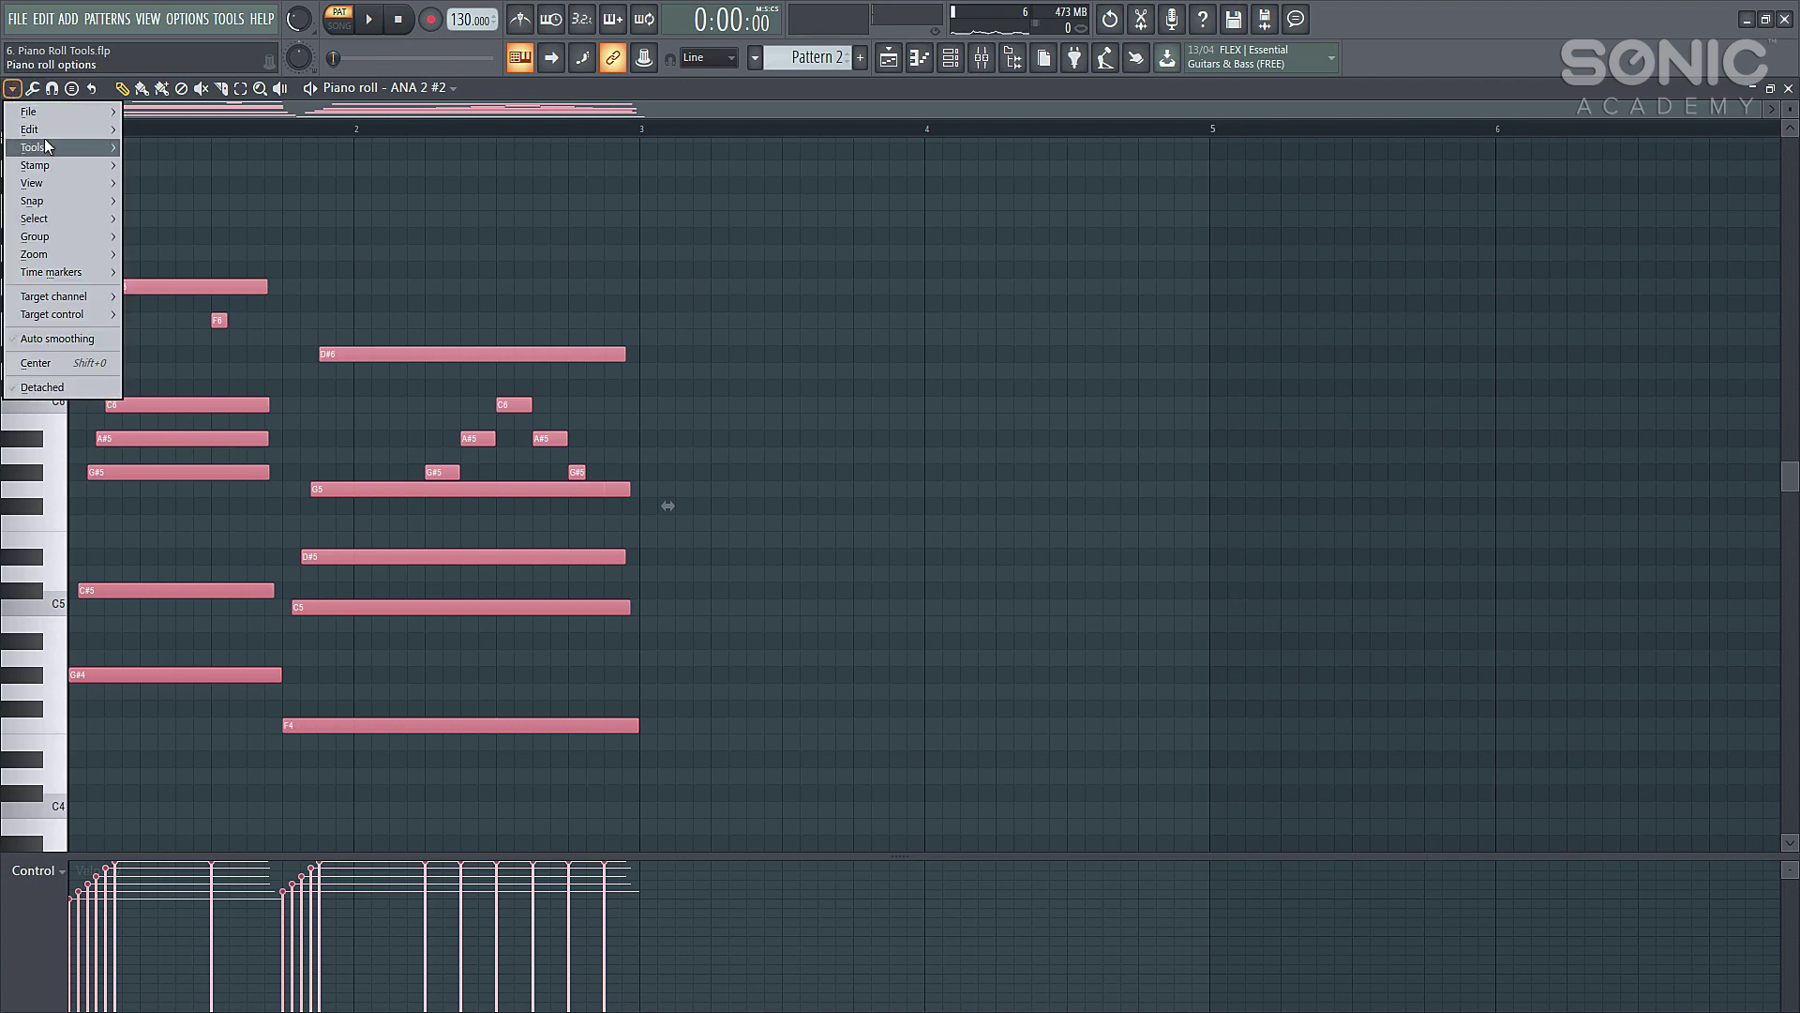
{"action": "mouse_move", "coordinate": [46, 147]}
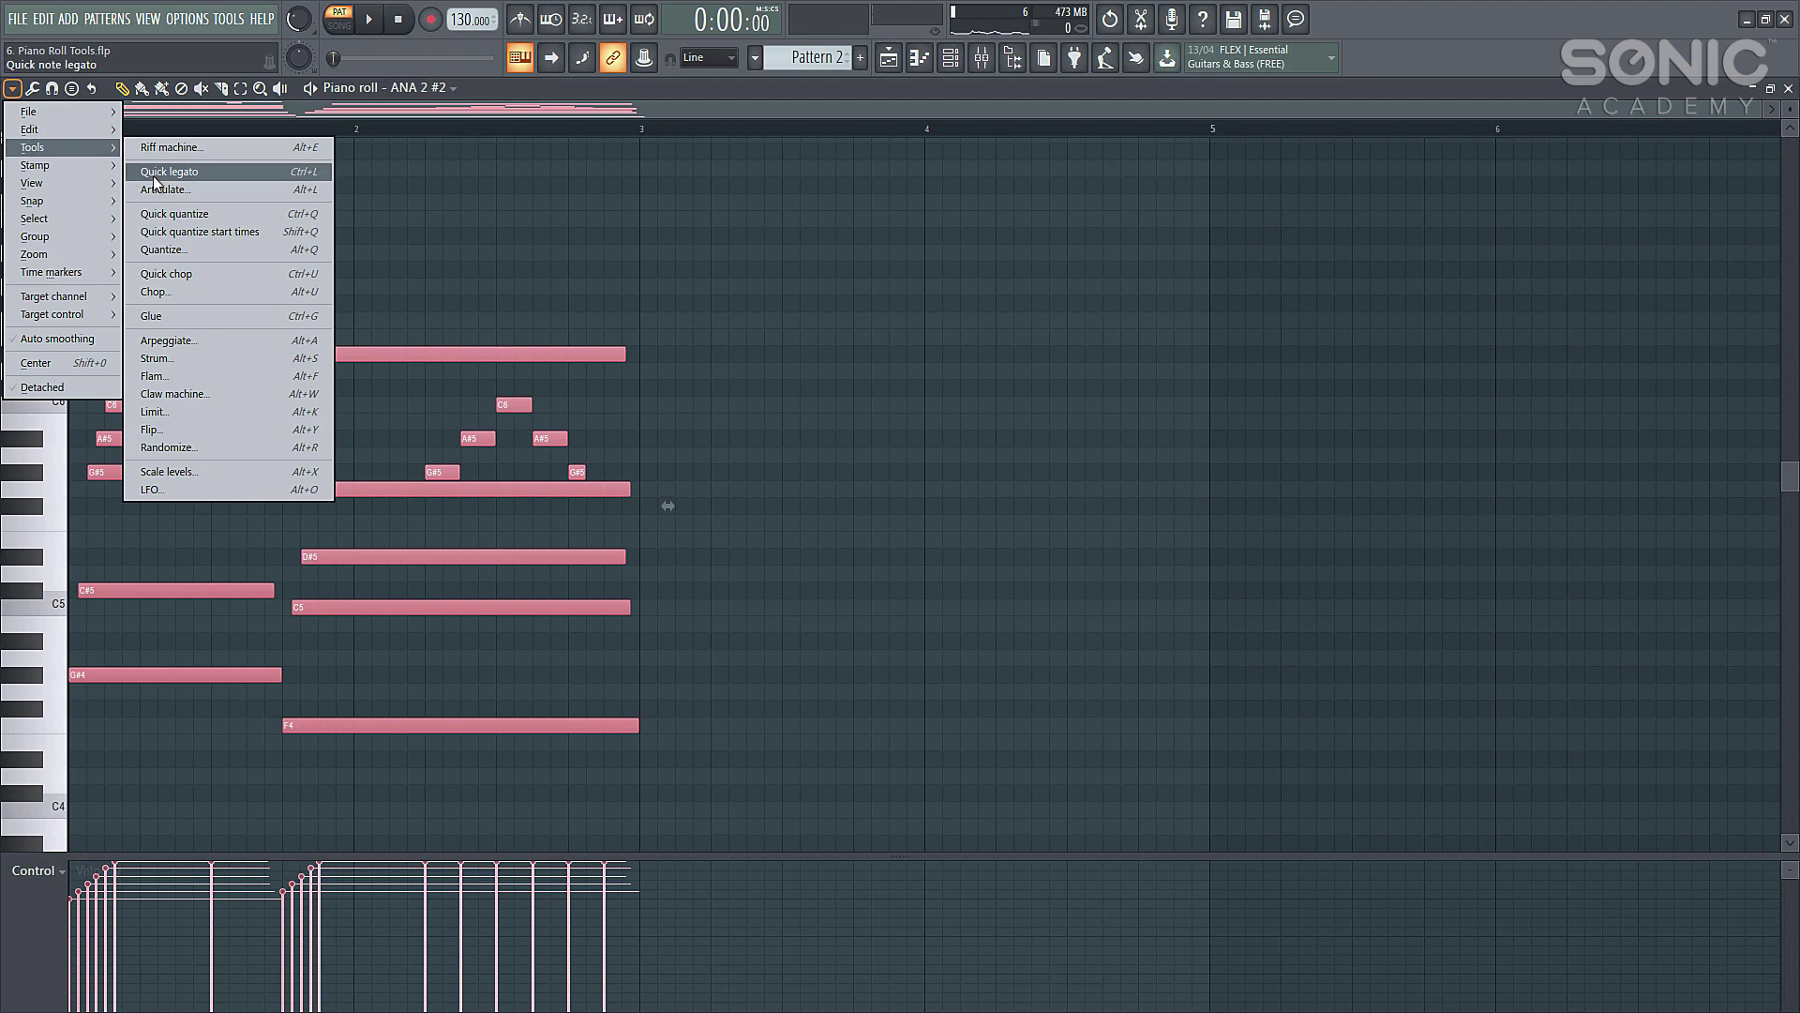
{"action": "left_click", "coordinate": [184, 248]}
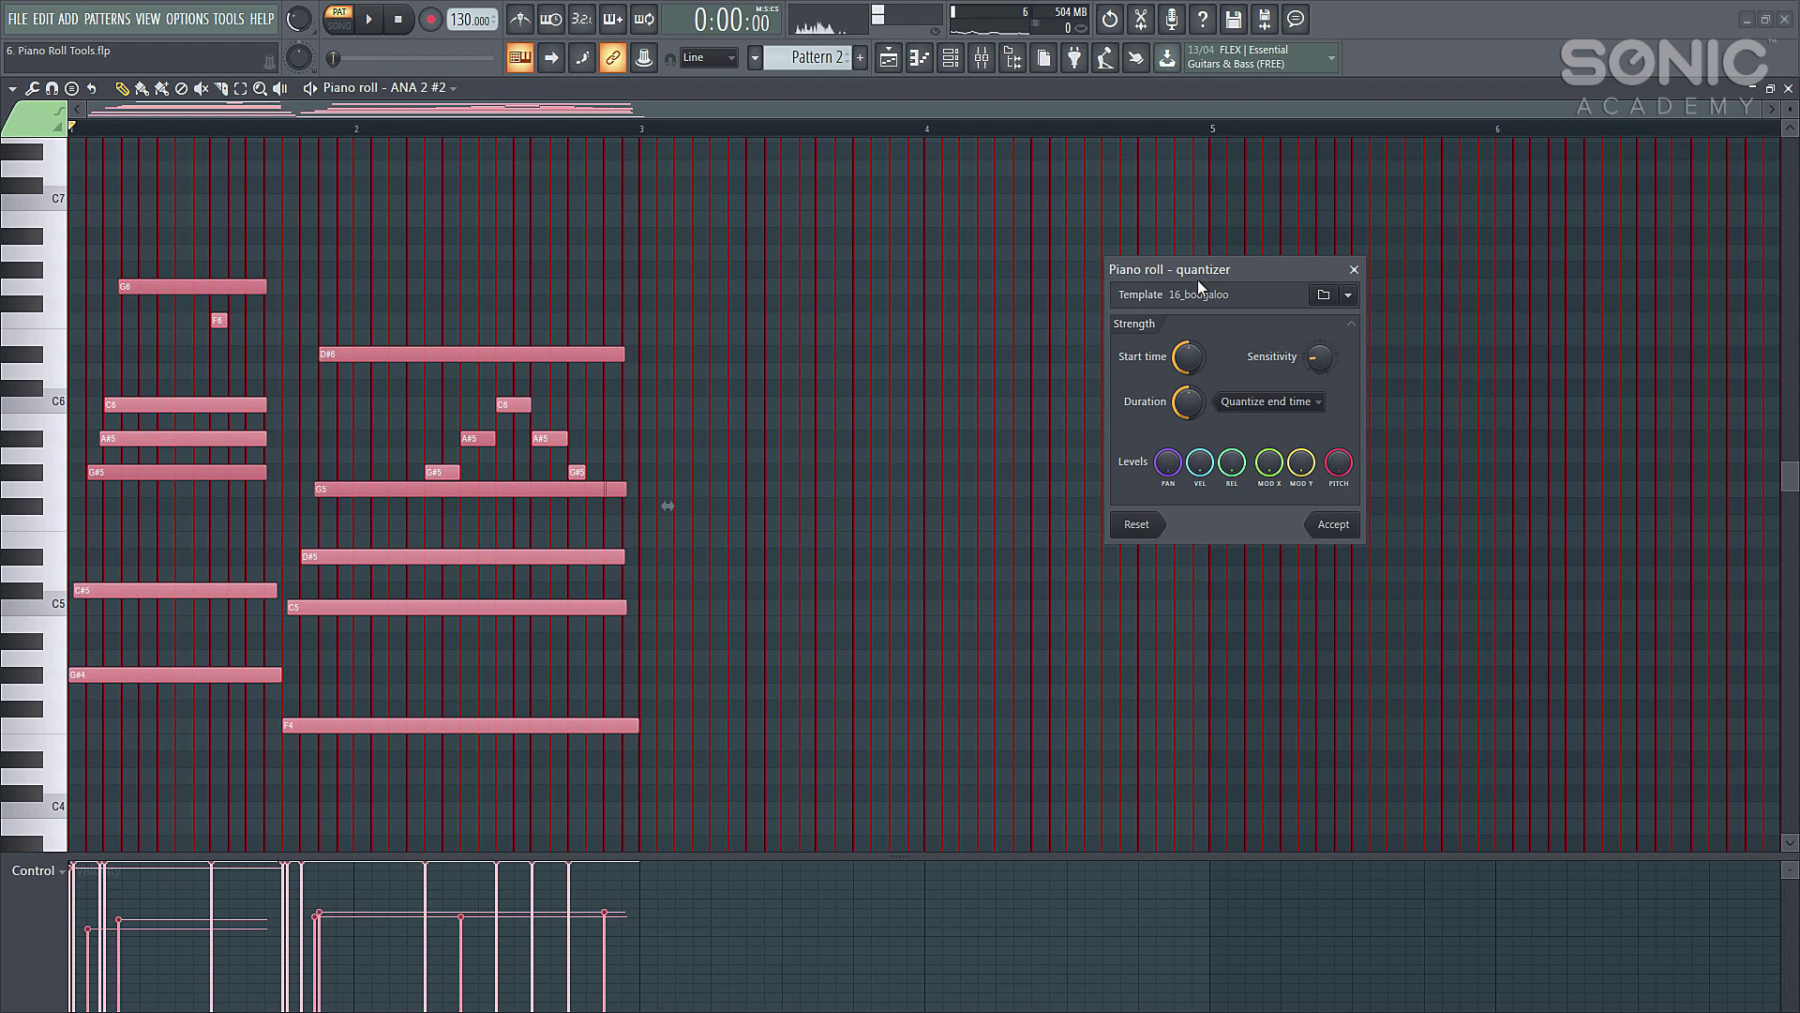
Step: Audition the 8_eighths-only, 16_amen, 16_amenB and 16_backing 1 grooves during playback, then pick 16_backing 3
{"action": "key", "text": "space"}
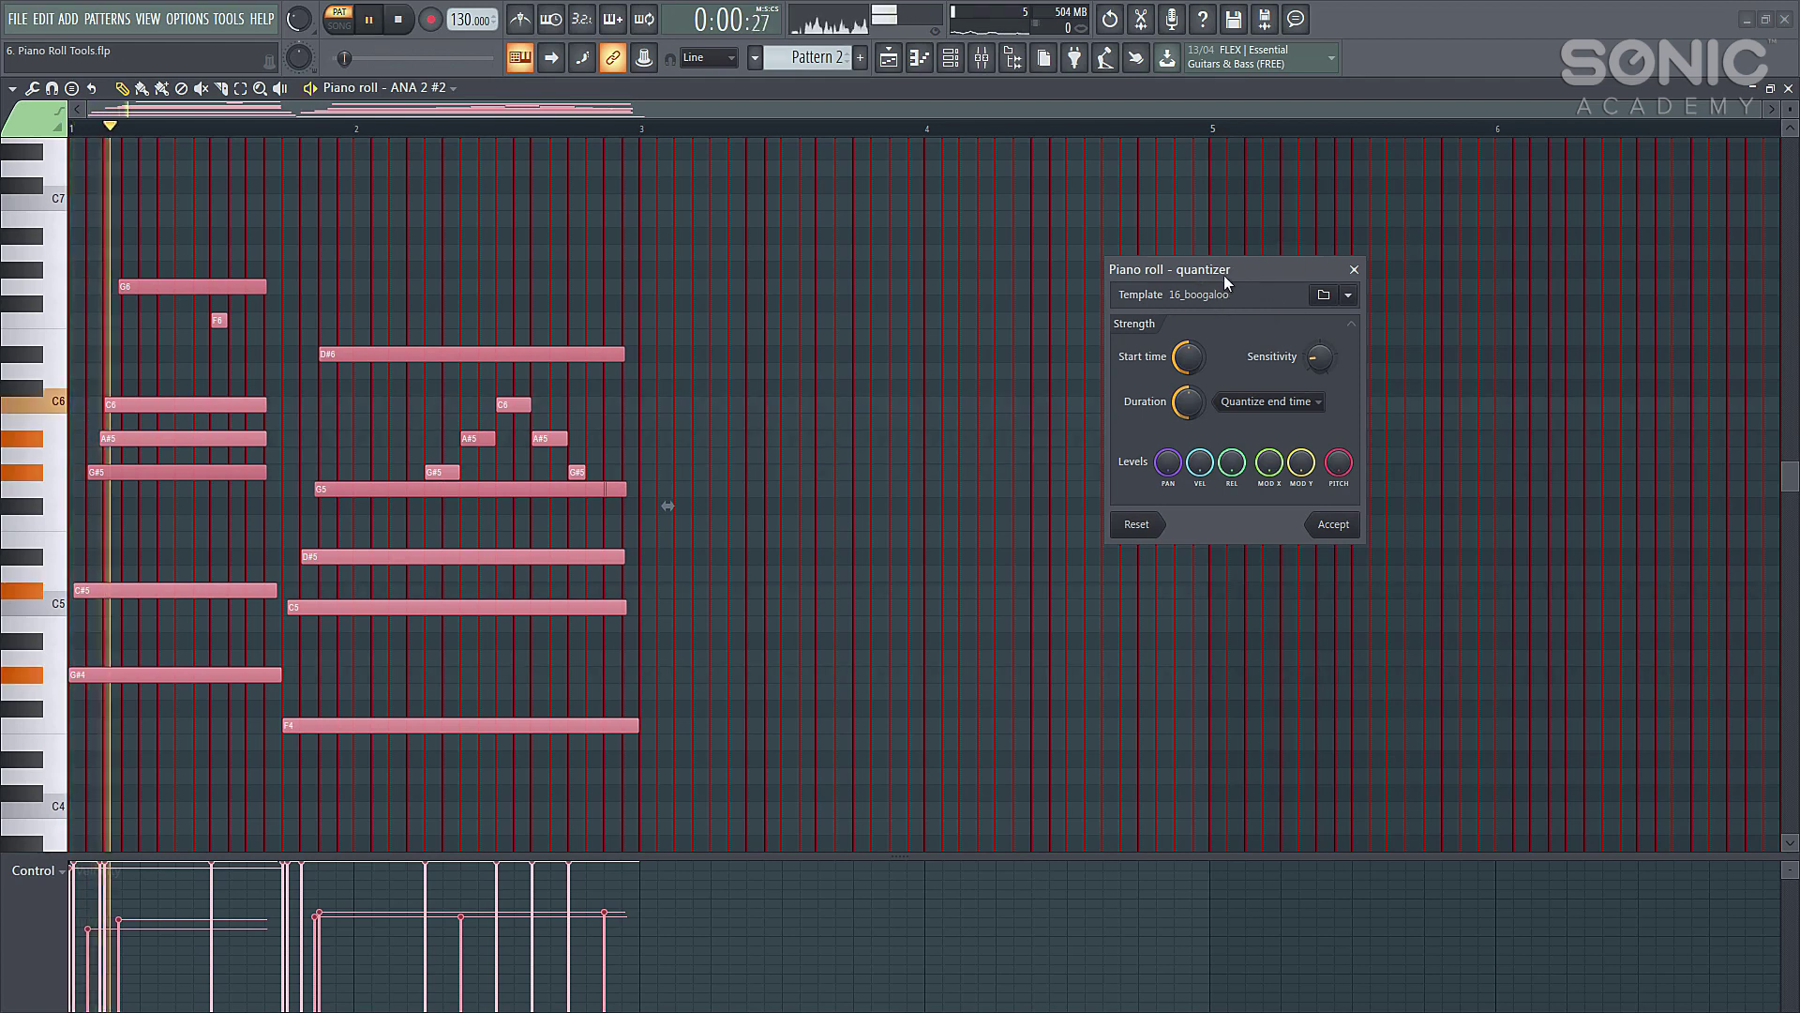
{"action": "left_click", "coordinate": [1325, 294]}
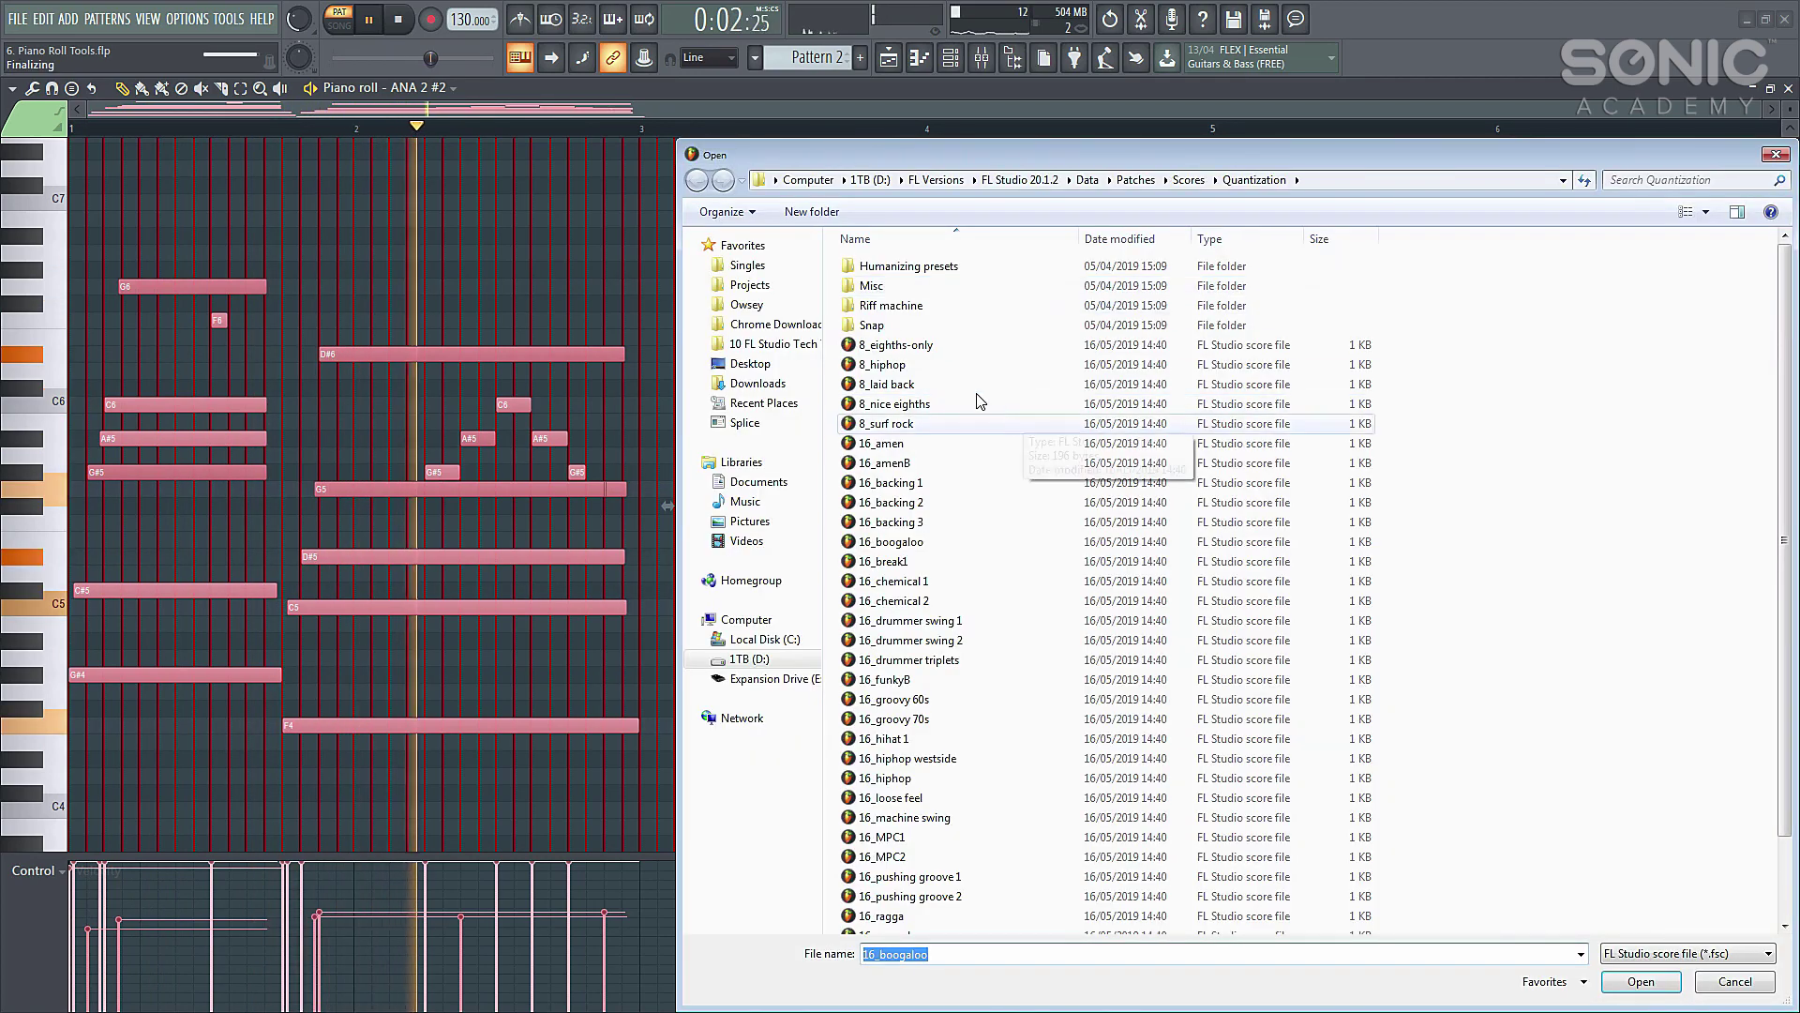
{"action": "left_click", "coordinate": [924, 347]}
{"action": "left_click", "coordinate": [940, 444]}
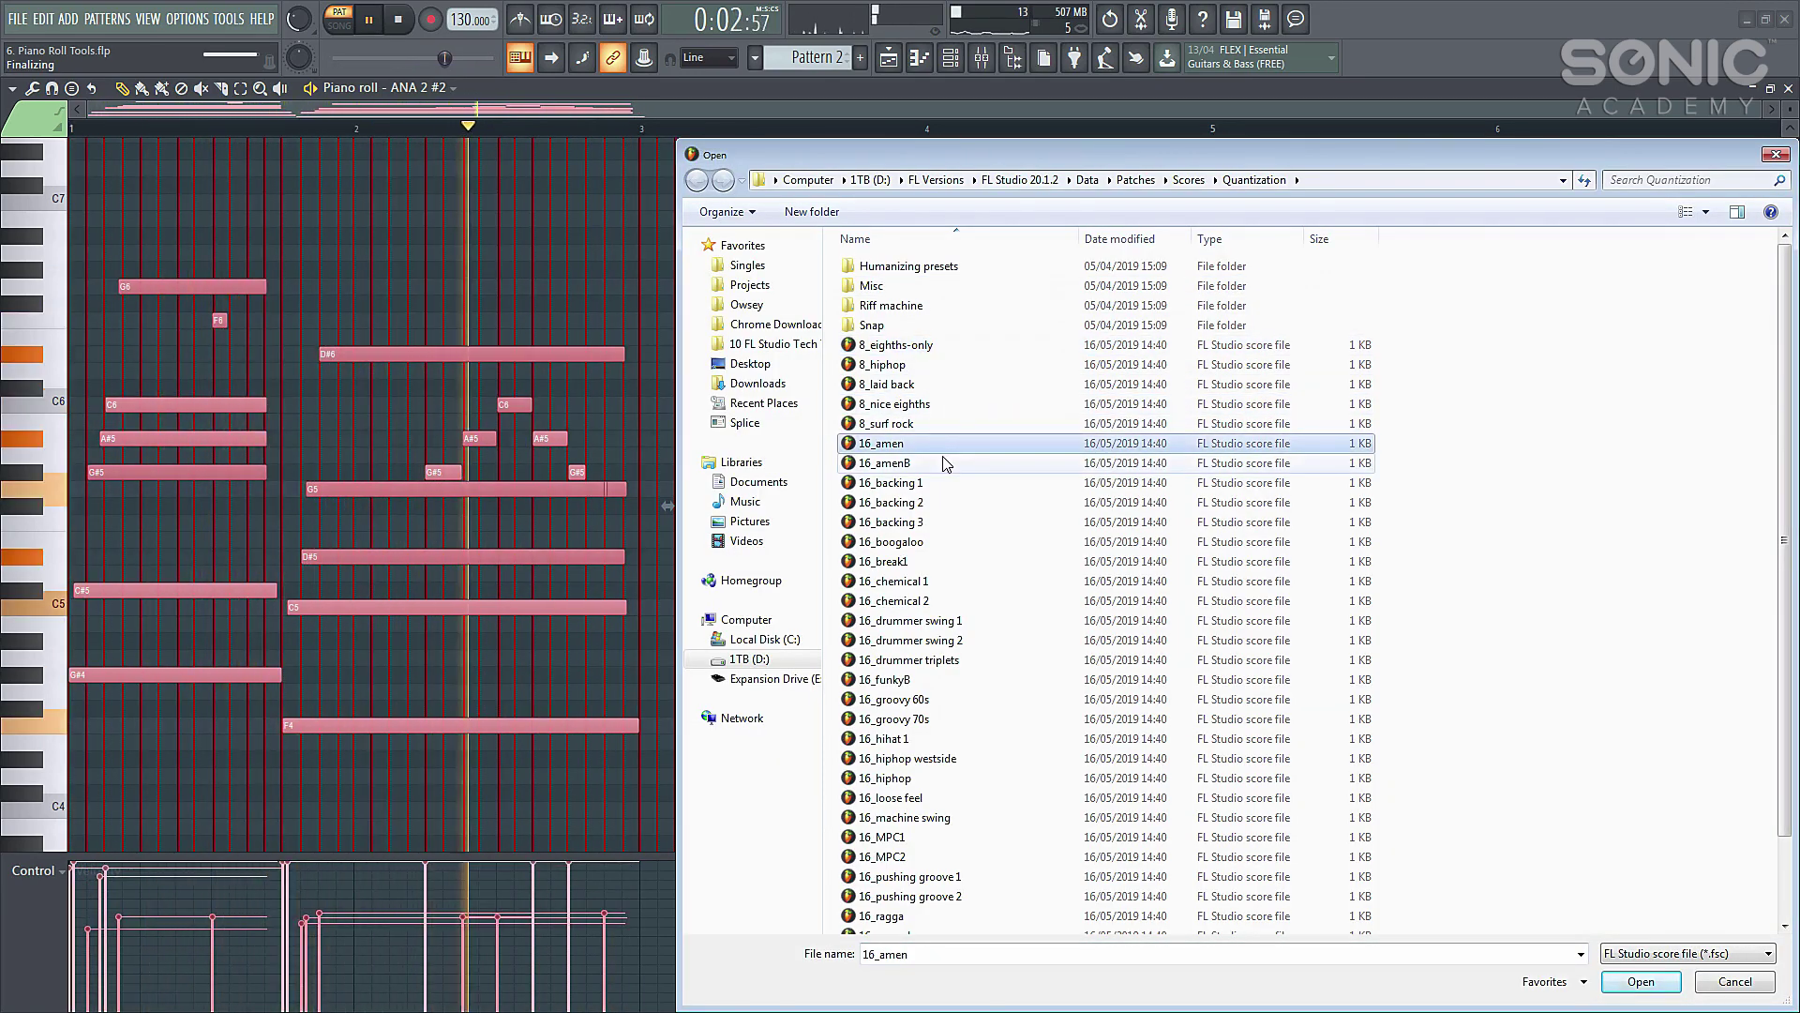
{"action": "left_click", "coordinate": [946, 463]}
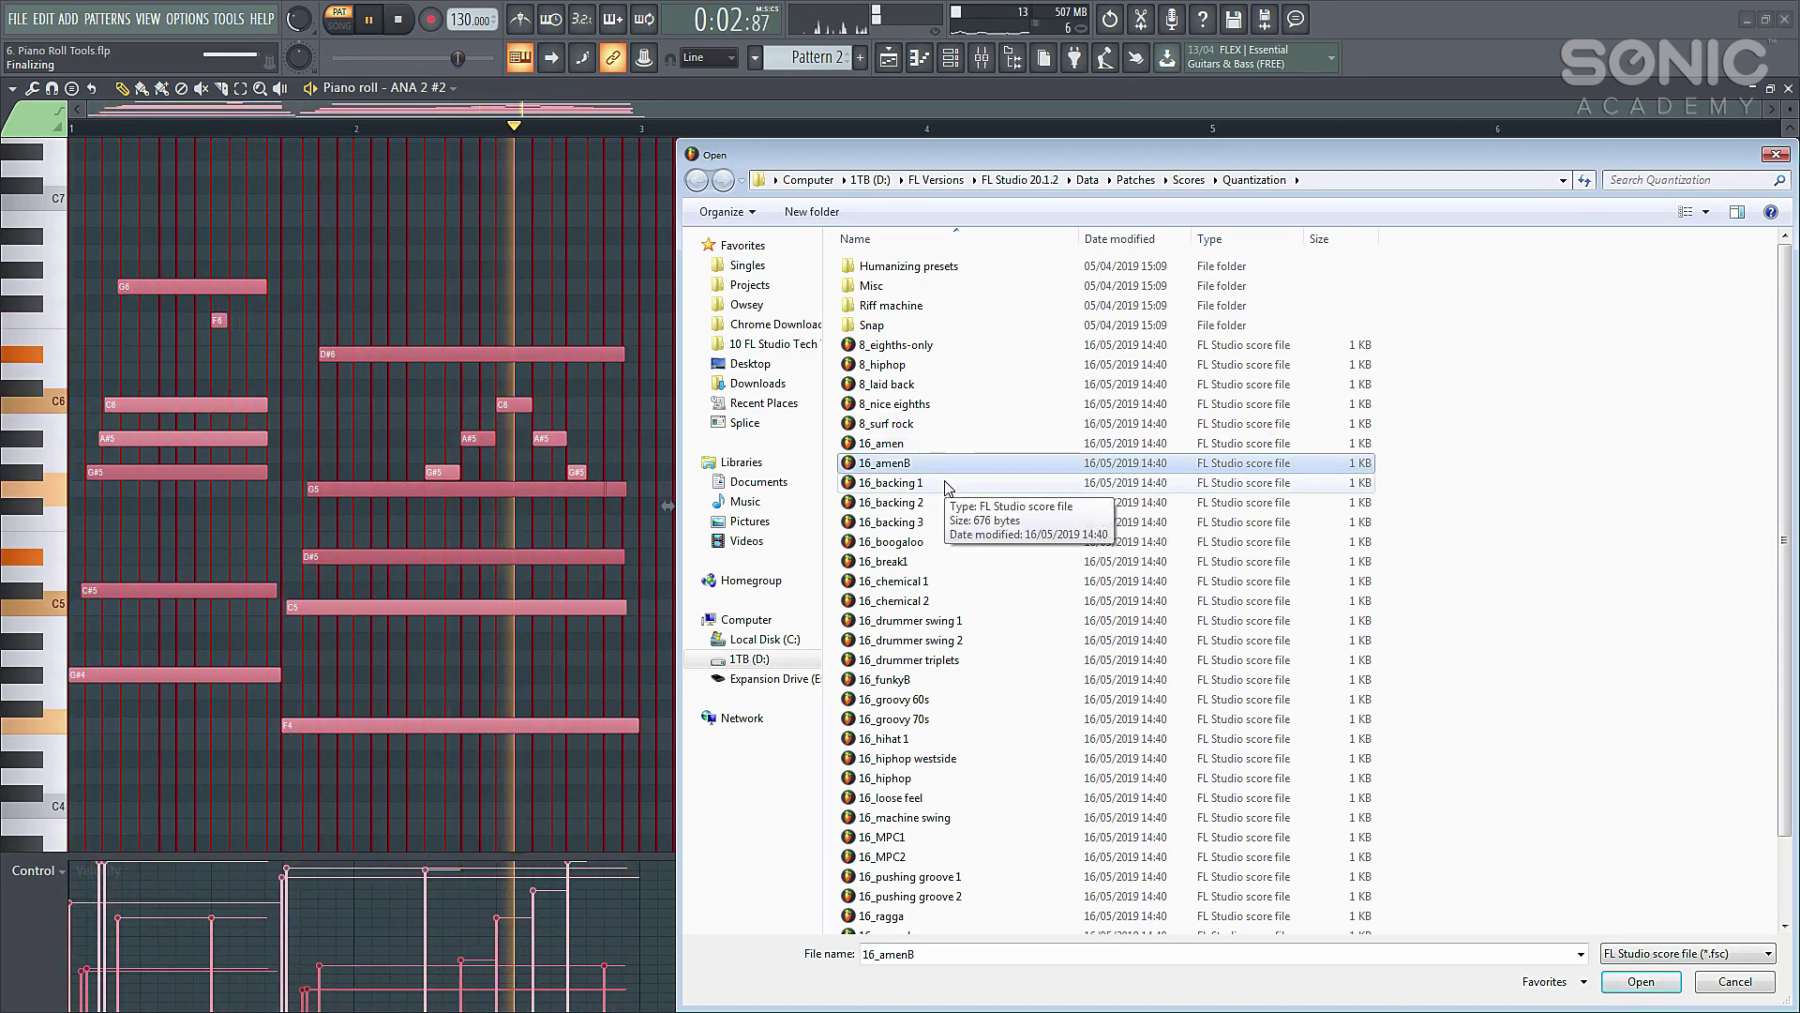
{"action": "left_click", "coordinate": [945, 487]}
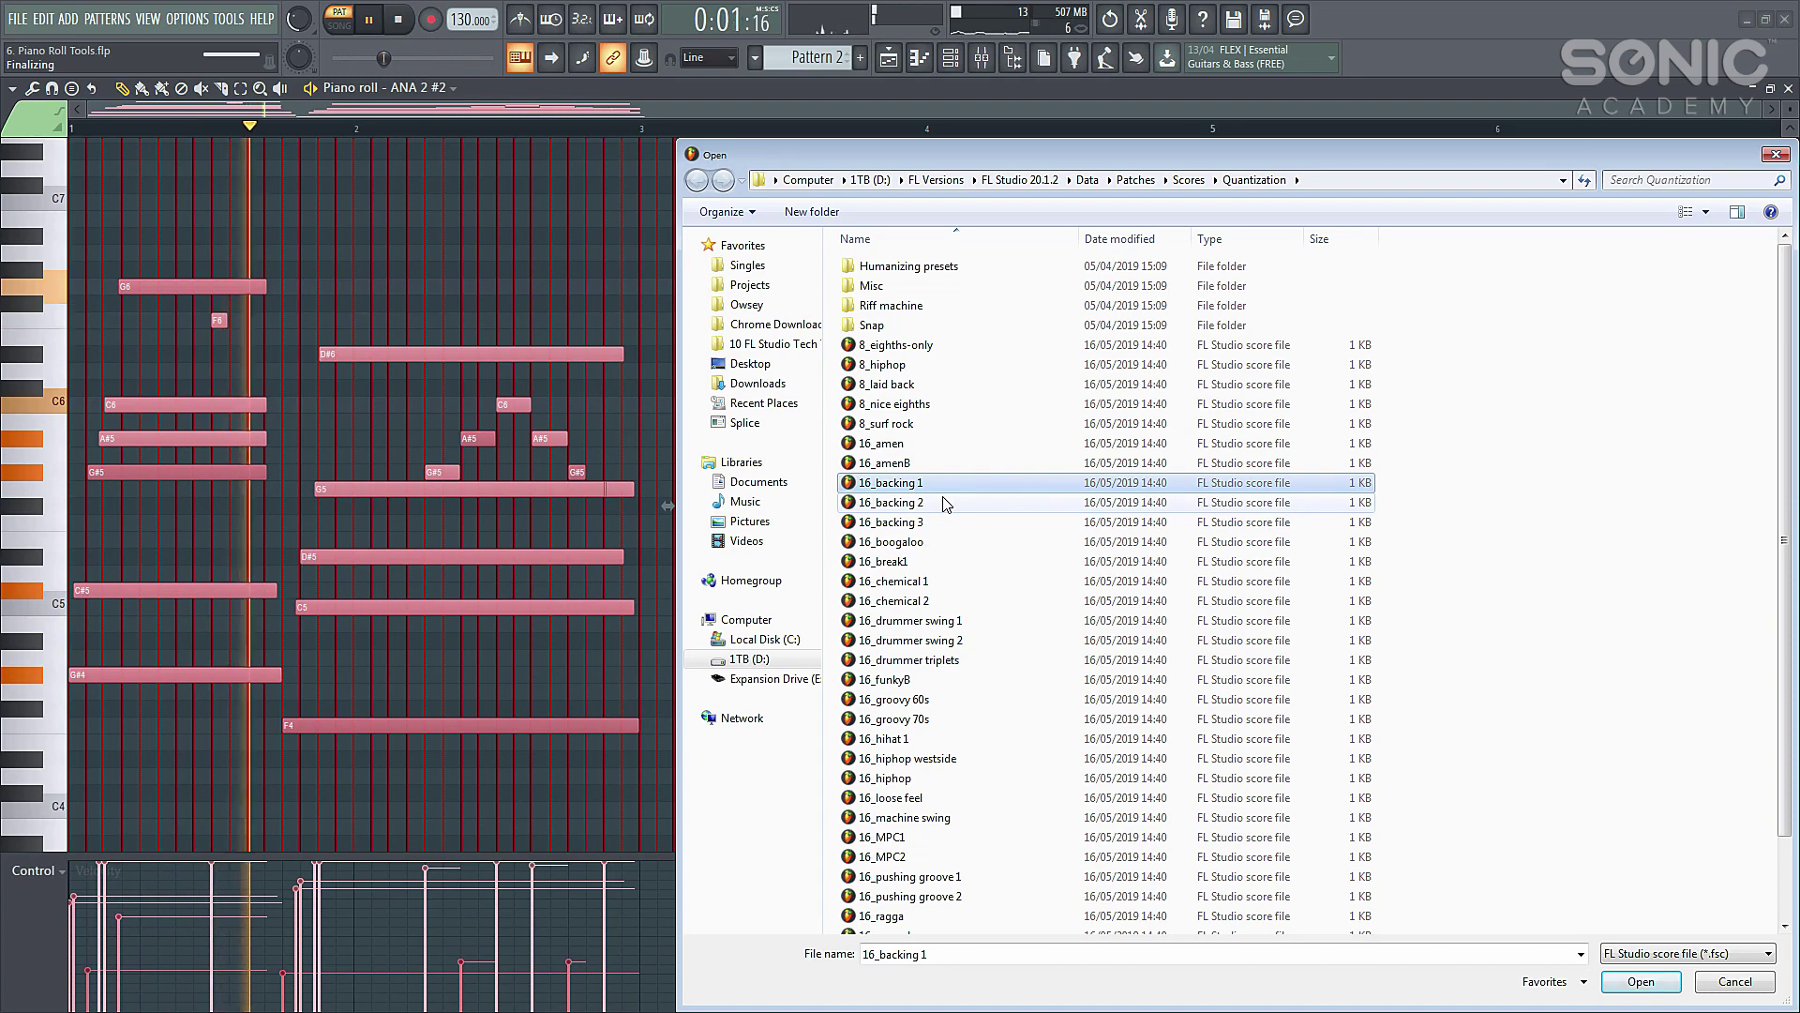
{"action": "left_click", "coordinate": [943, 521]}
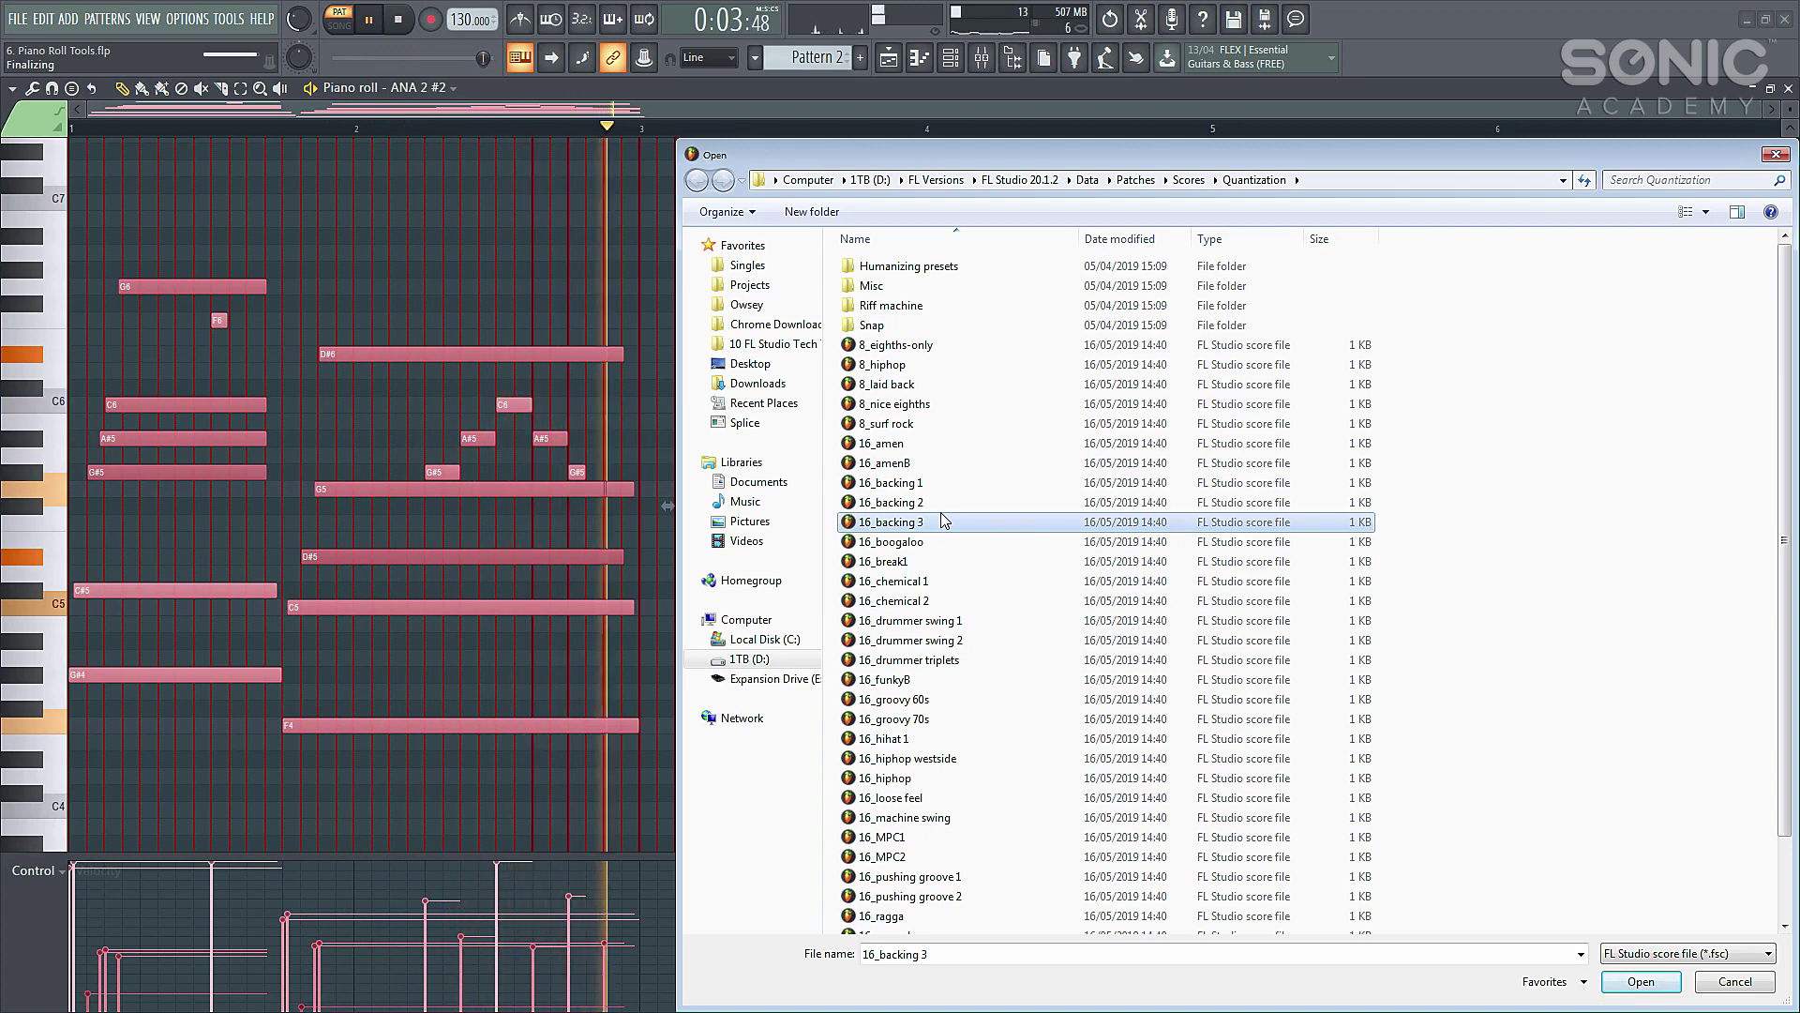
Step: Load and accept the 16_backing 3 quantize, close the piano roll and stop playback
{"action": "left_click", "coordinate": [1641, 982]}
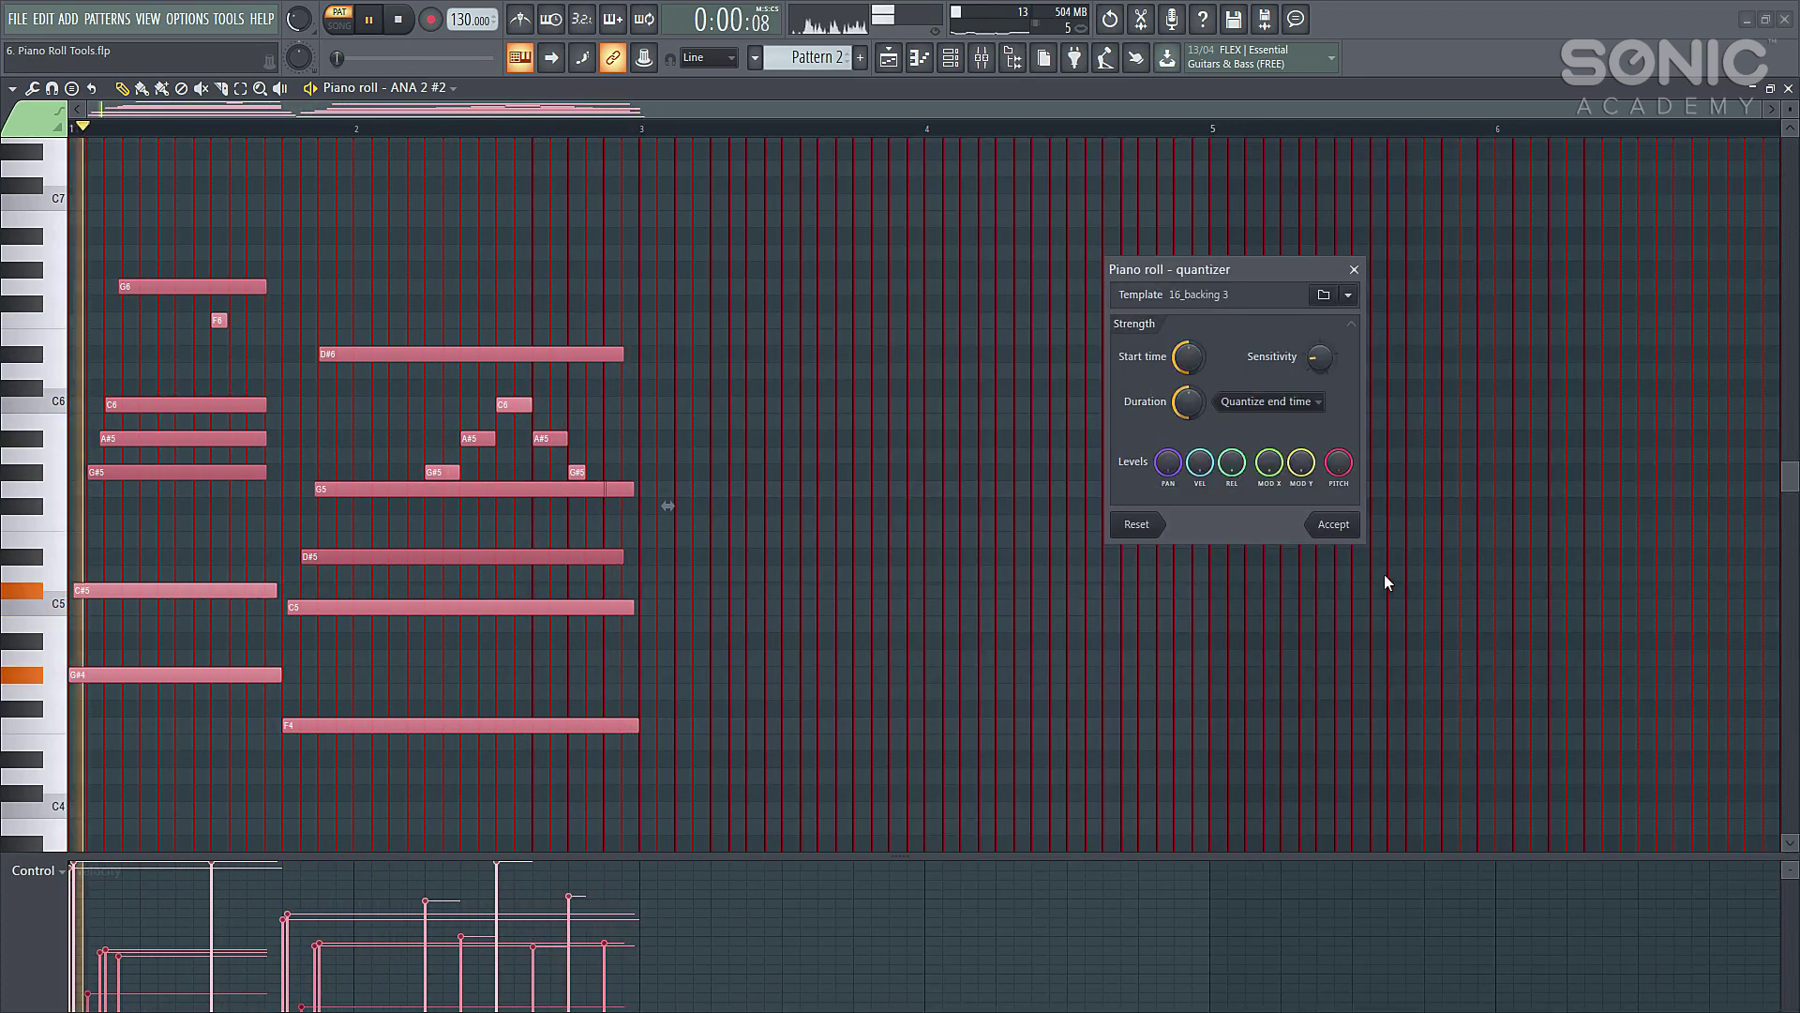
{"action": "left_click", "coordinate": [1336, 523]}
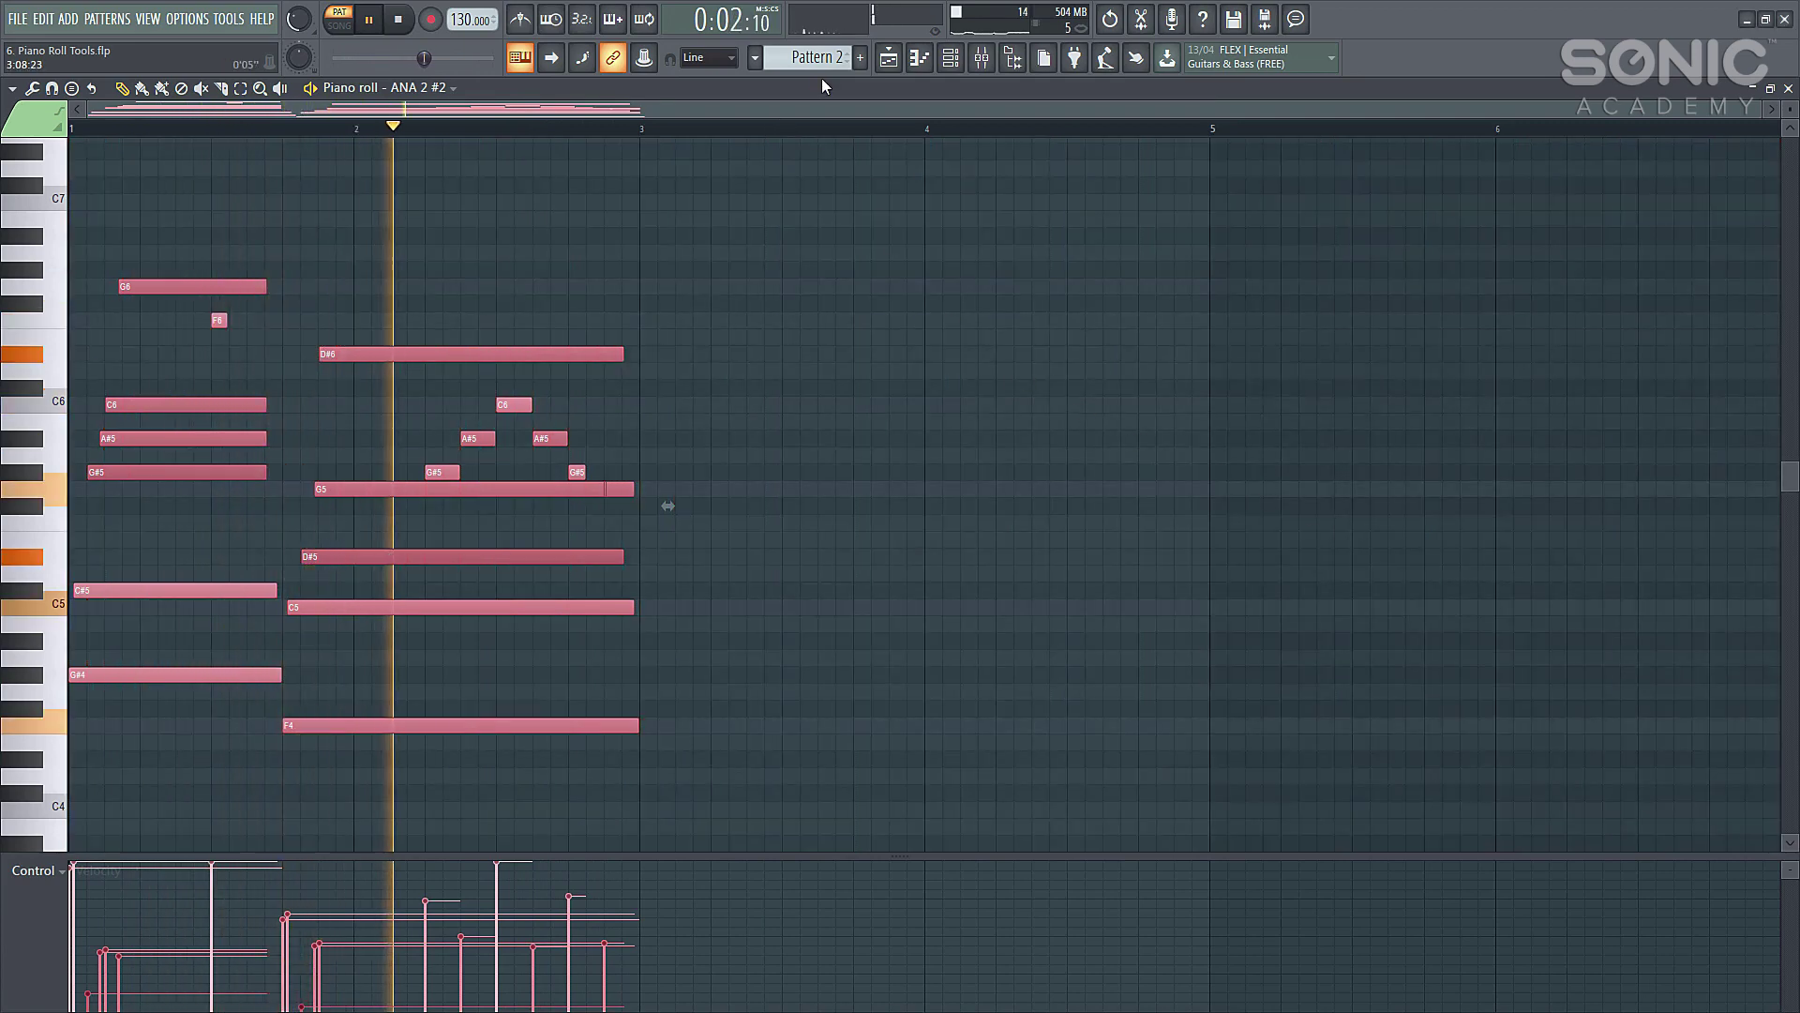
{"action": "key", "text": "F7"}
{"action": "key", "text": "space"}
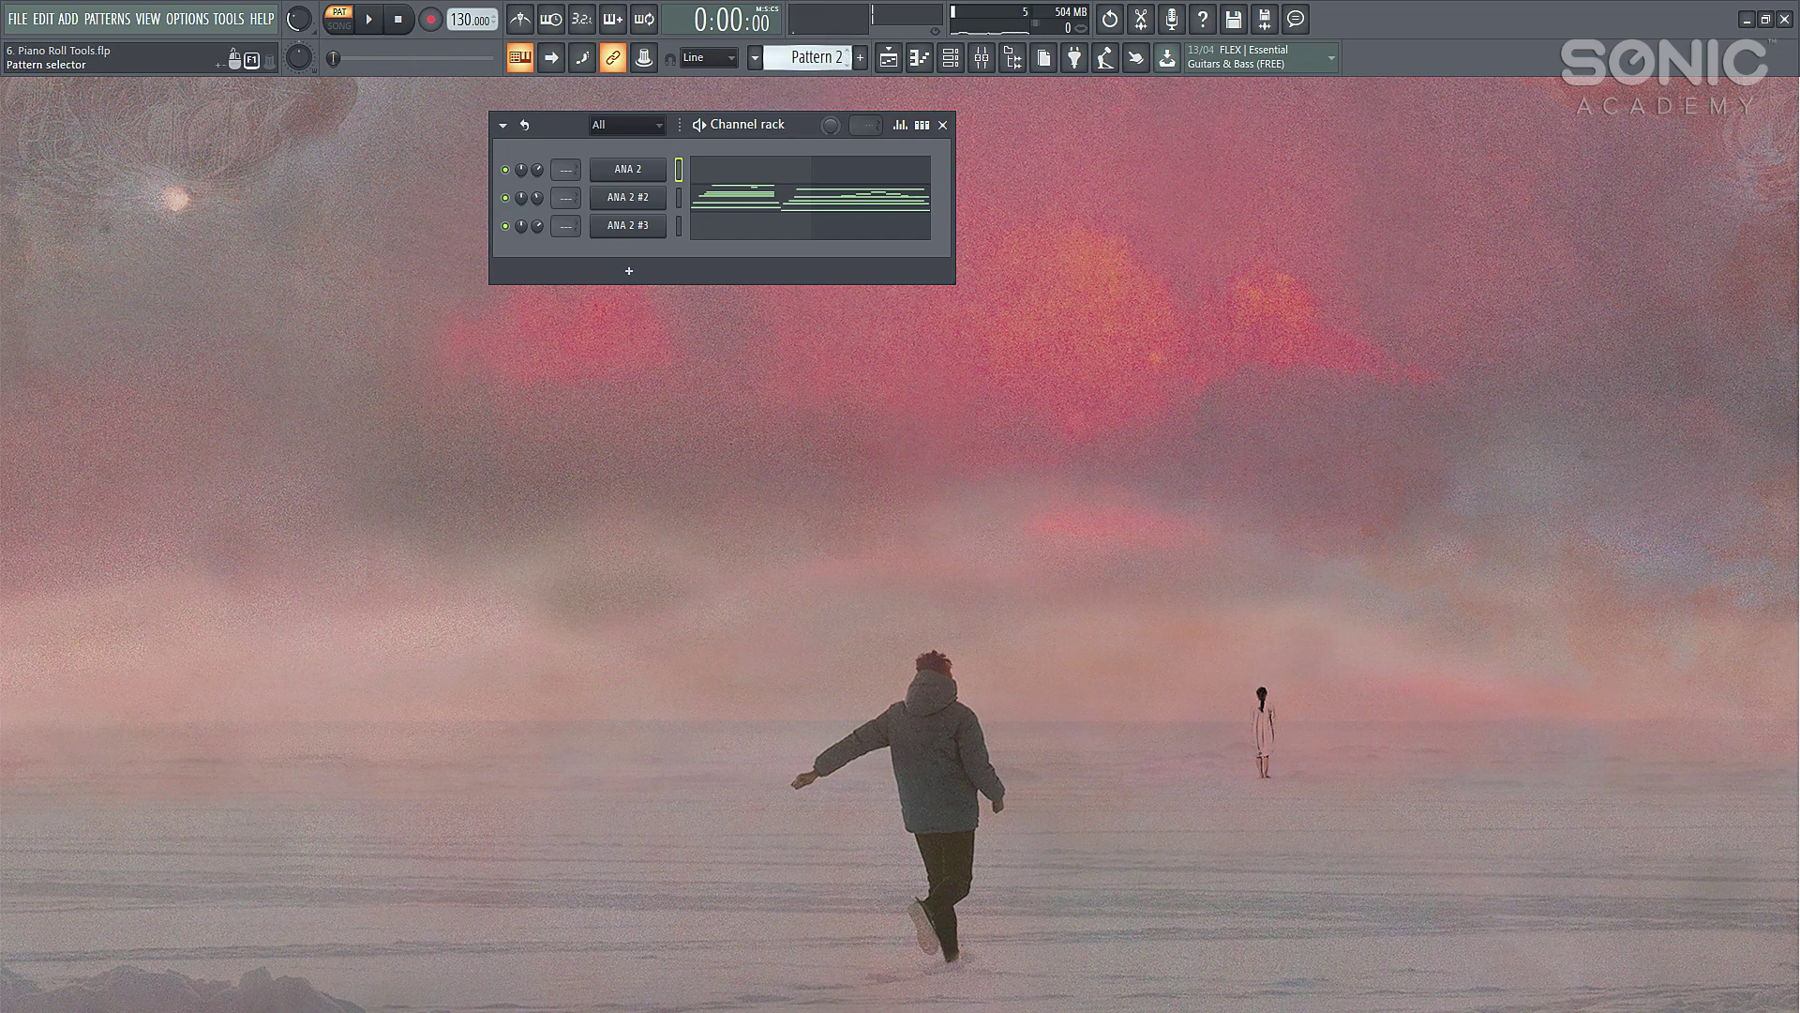
Step: Switch to Pattern 3 and open the ANA 2 #3 synth with its preset browser closed
{"action": "scroll", "coordinate": [846, 54], "scroll_direction": "down", "scroll_amount": 1}
{"action": "left_click", "coordinate": [642, 230]}
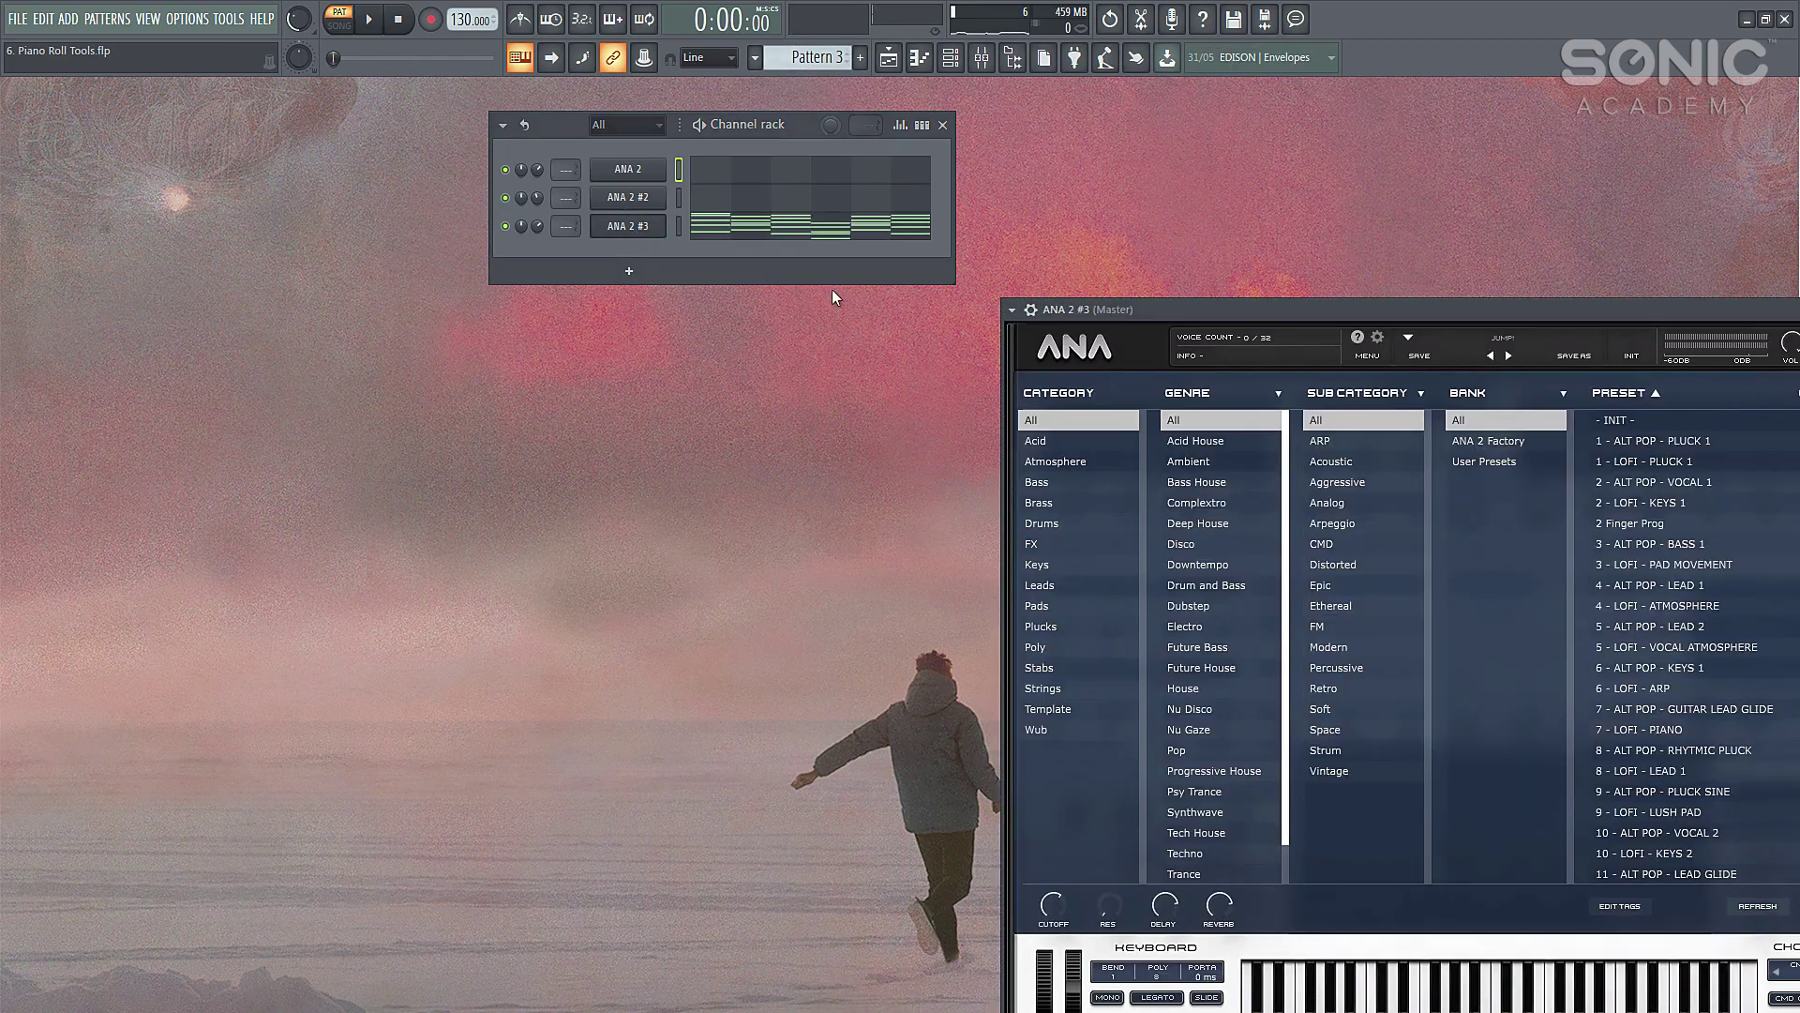
{"action": "left_click_drag", "start_coordinate": [1156, 317], "coordinate": [598, 271]}
{"action": "left_click", "coordinate": [1409, 335]}
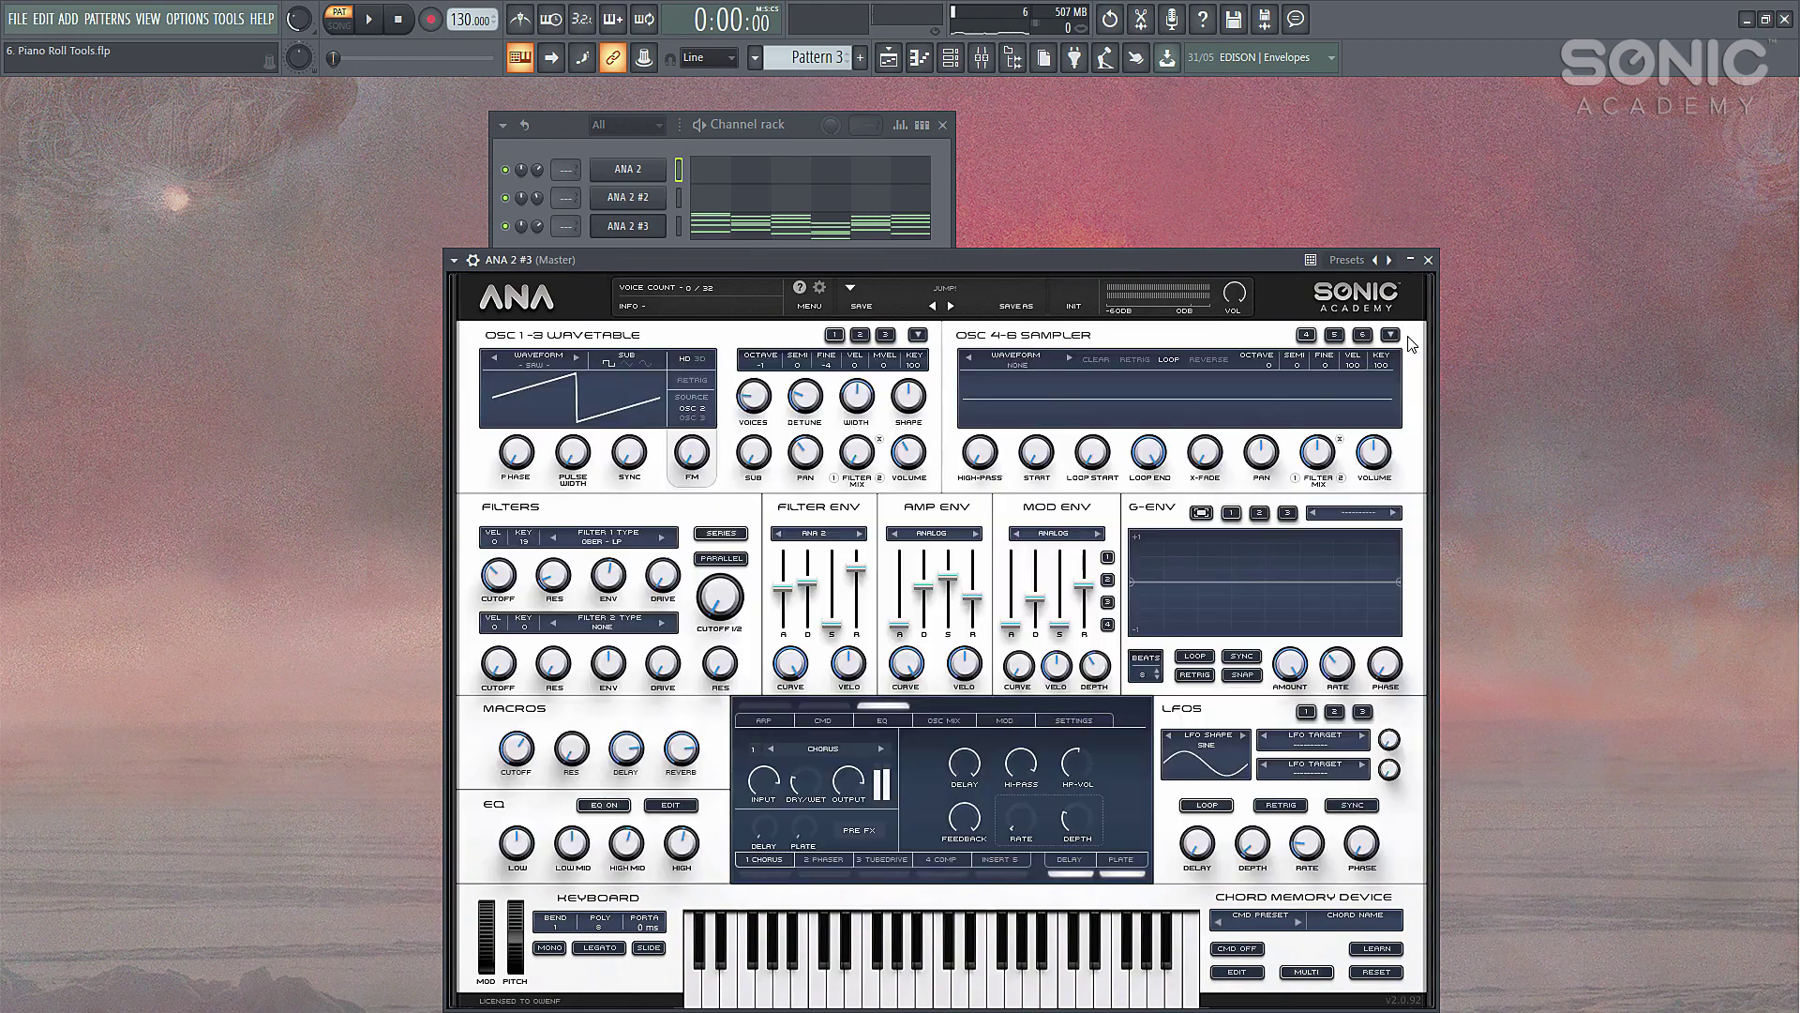
Step: Play Pattern 3's chords, stop, and open them in the piano roll with F7
{"action": "key", "text": "space"}
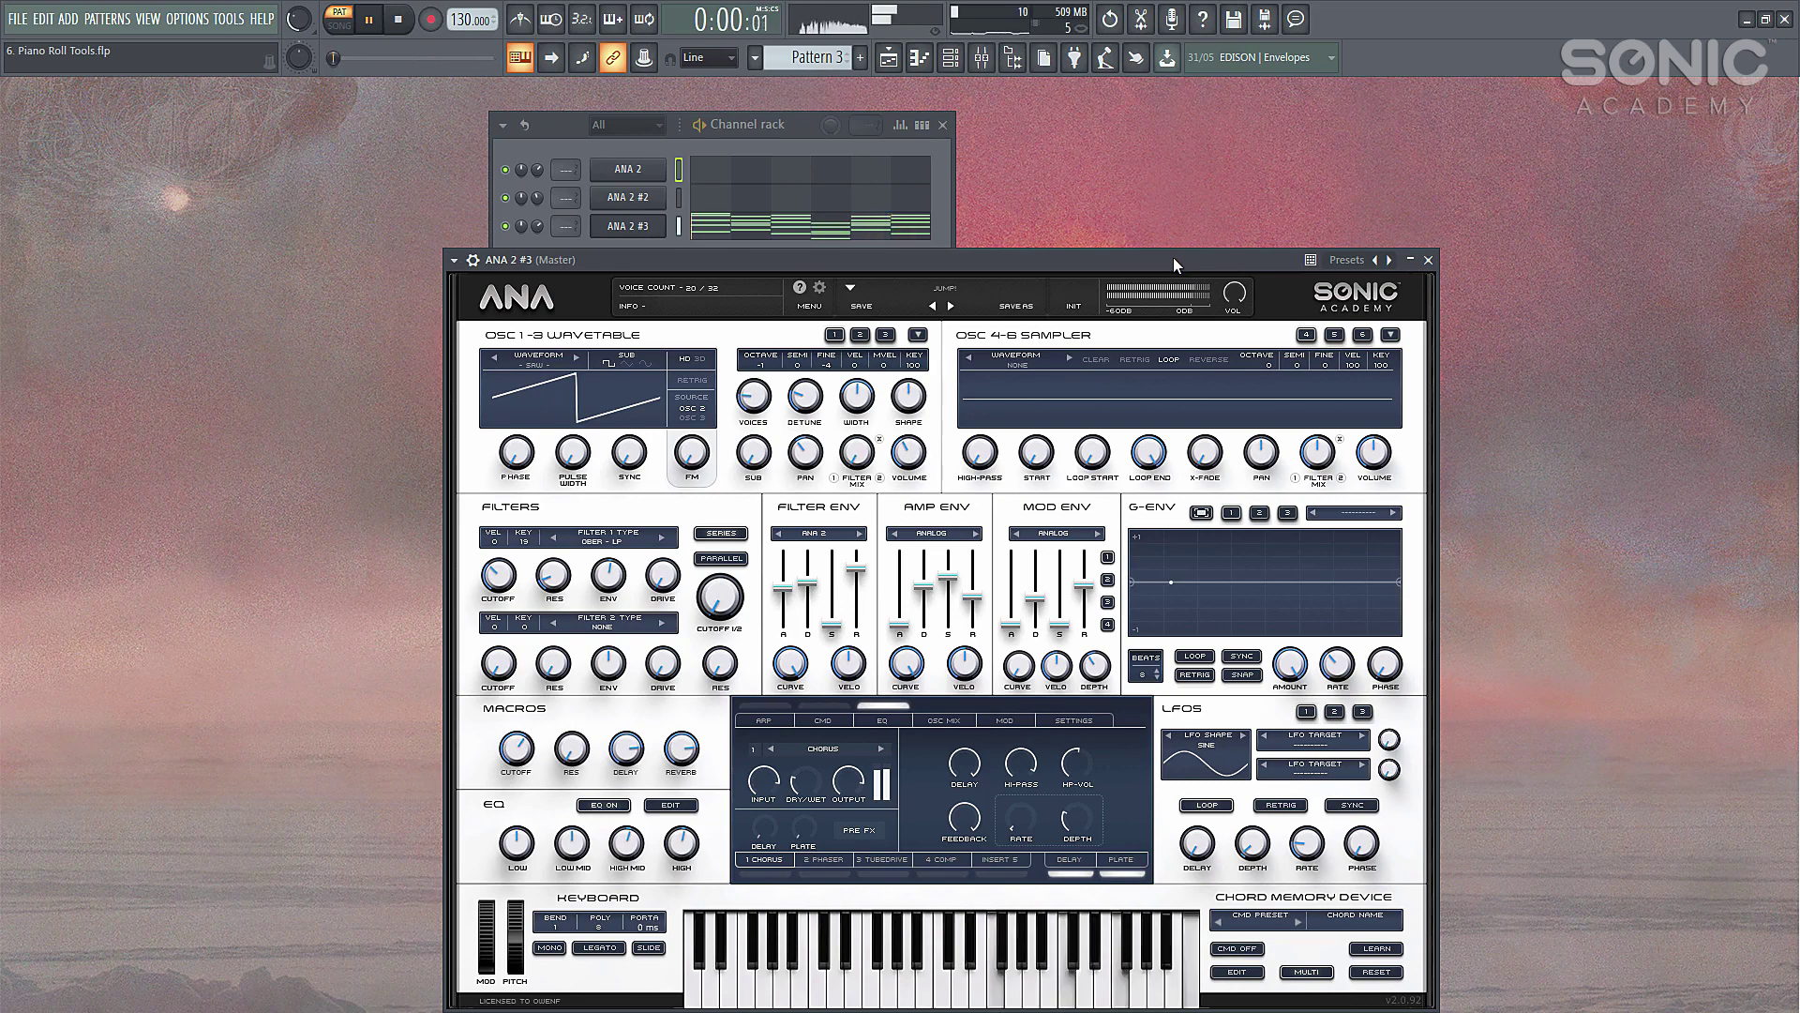
{"action": "key", "text": "space"}
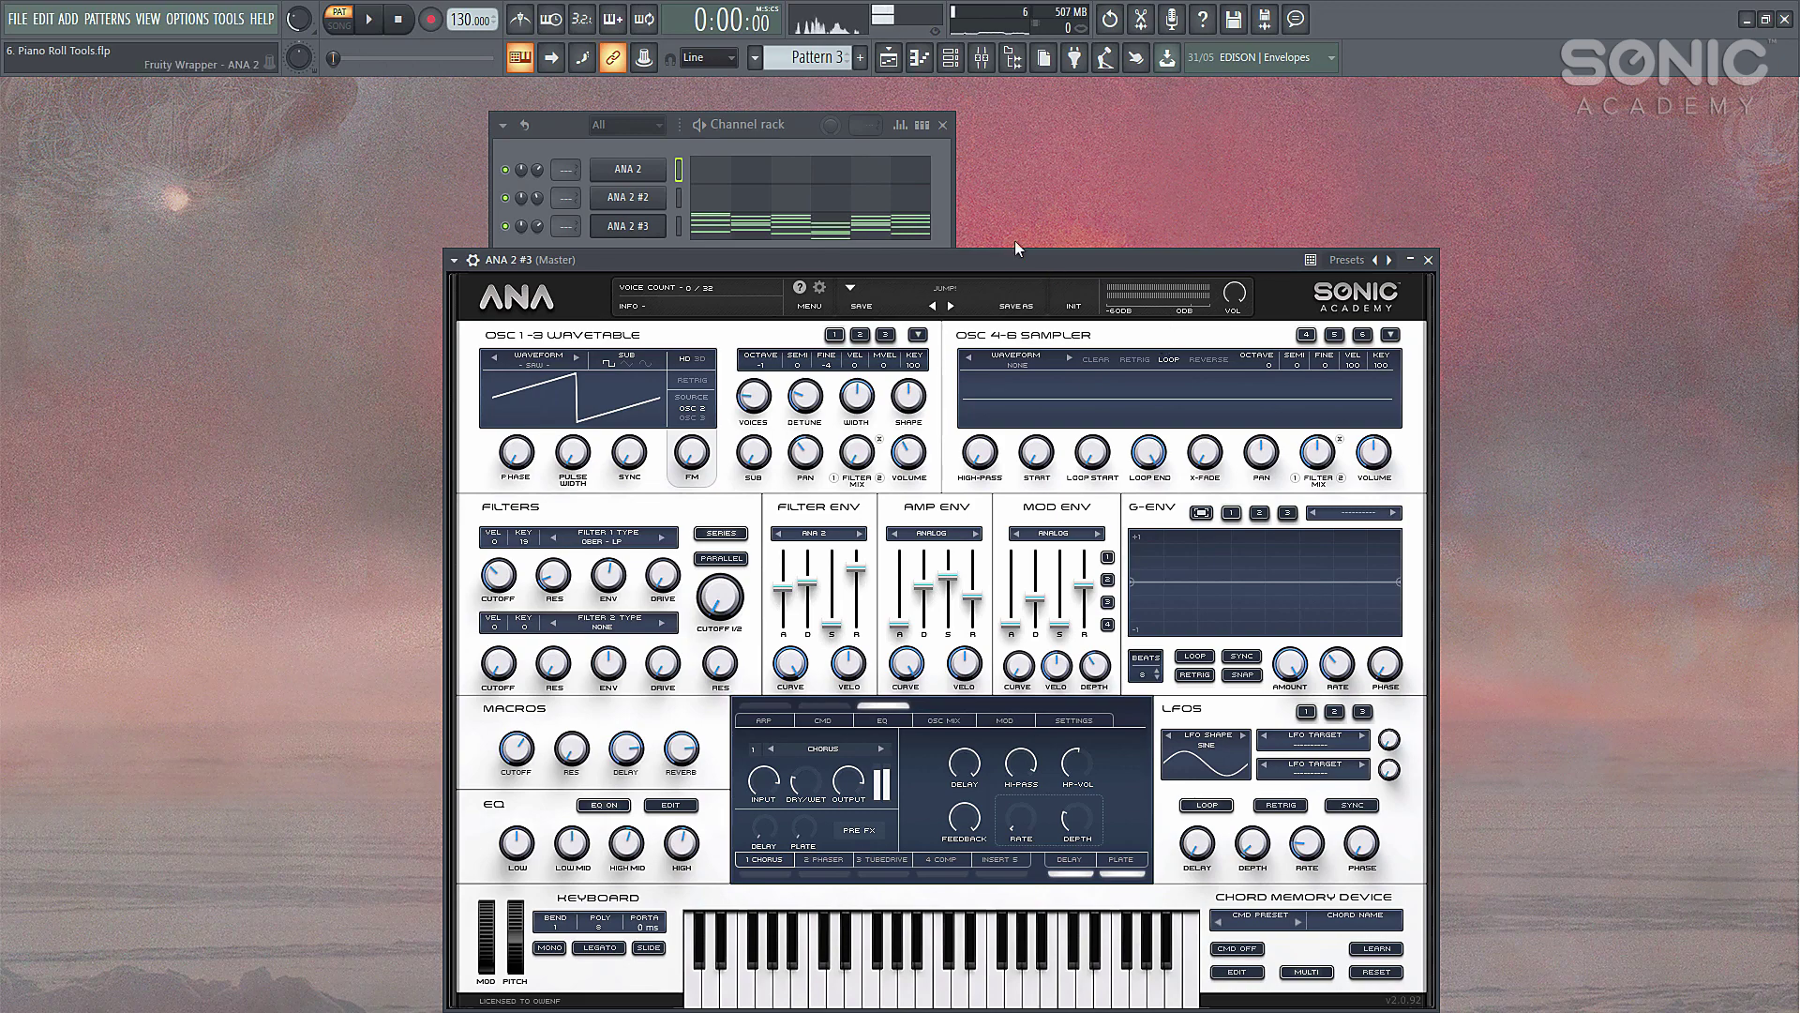
{"action": "key", "text": "F7"}
Step: Select all the ANA 2 #3 chord notes and apply Tools > Chop with the Default pattern
{"action": "scroll", "coordinate": [766, 225], "scroll_direction": "down", "scroll_amount": 1}
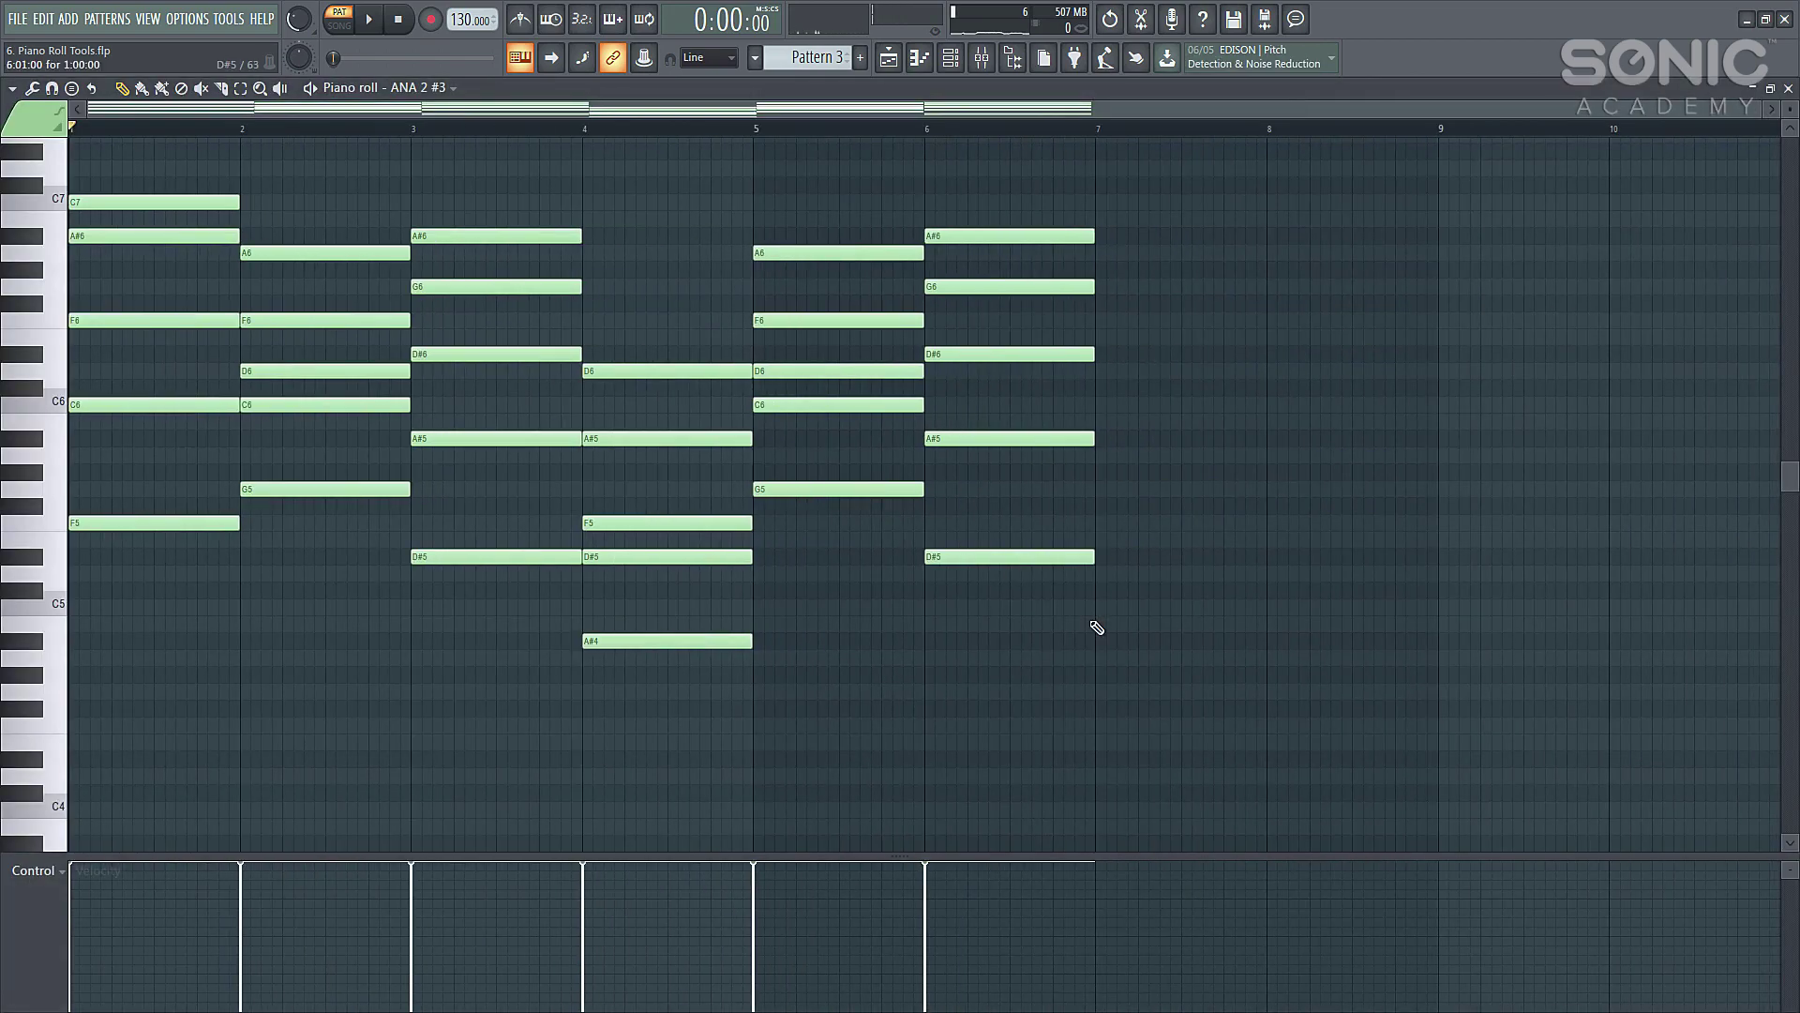
{"action": "left_click_drag", "start_coordinate": [1264, 748], "coordinate": [83, 108]}
{"action": "left_click", "coordinate": [12, 88]}
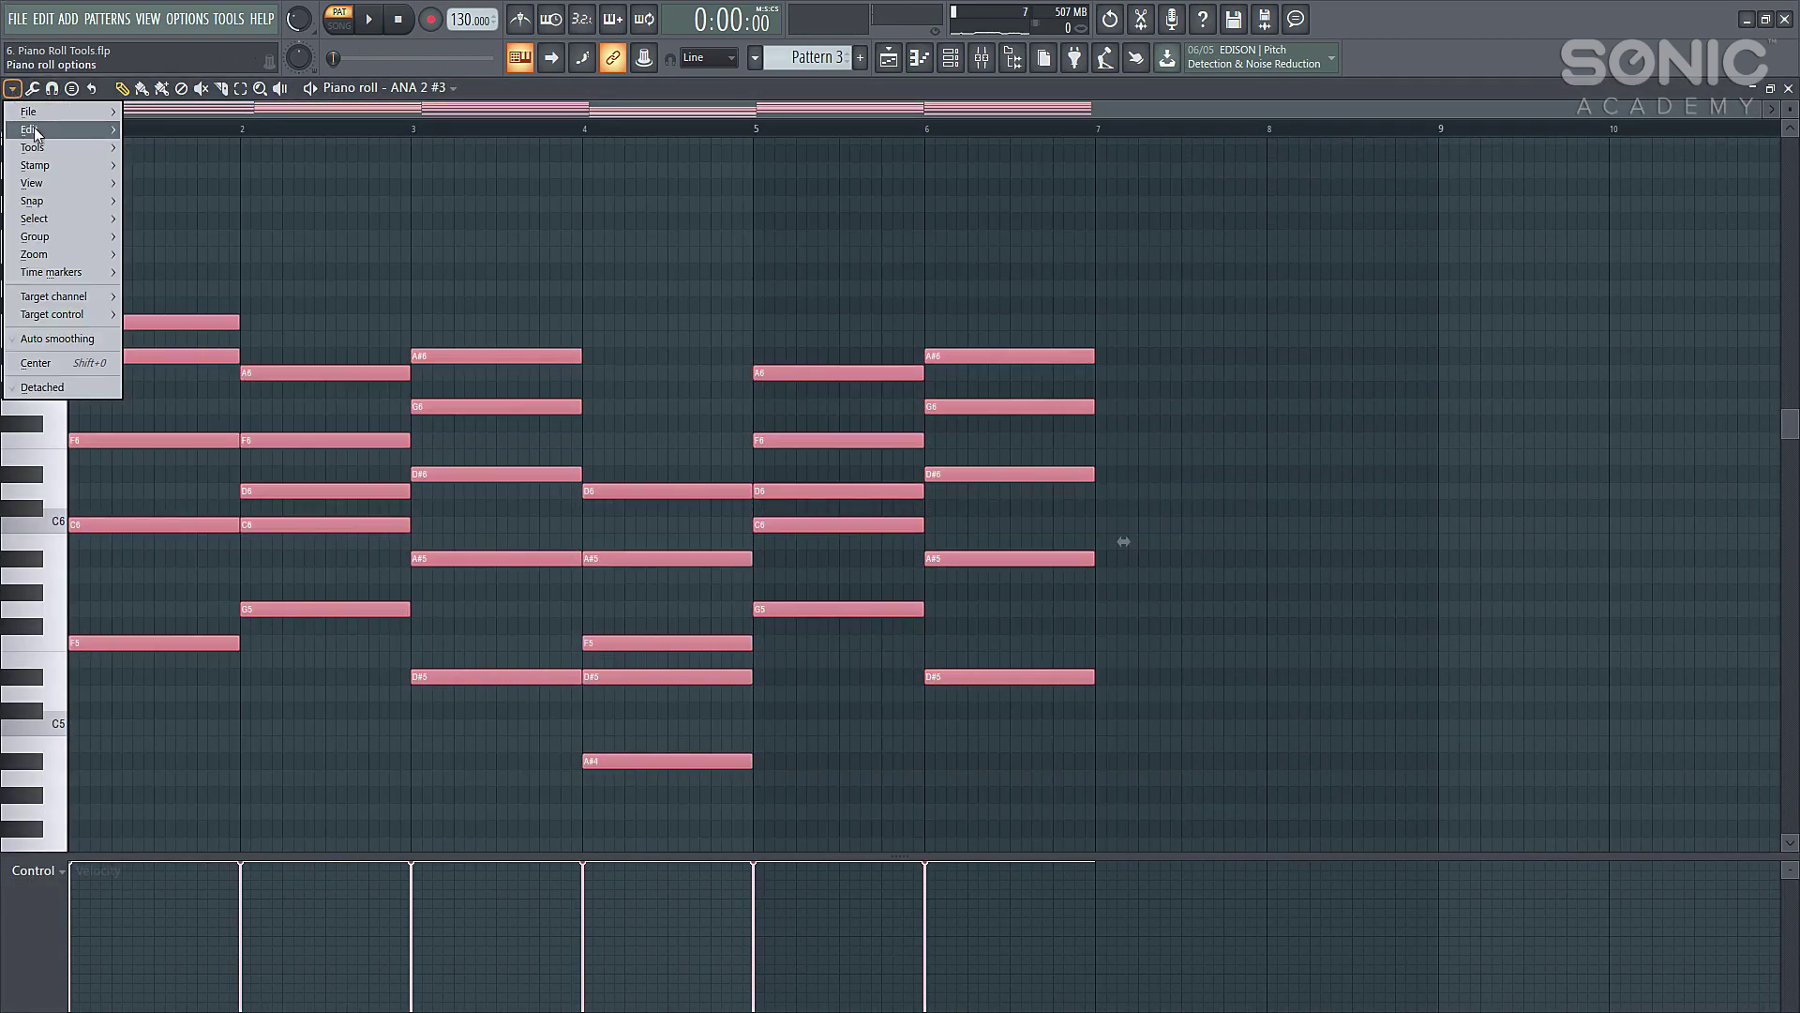
{"action": "mouse_move", "coordinate": [41, 146]}
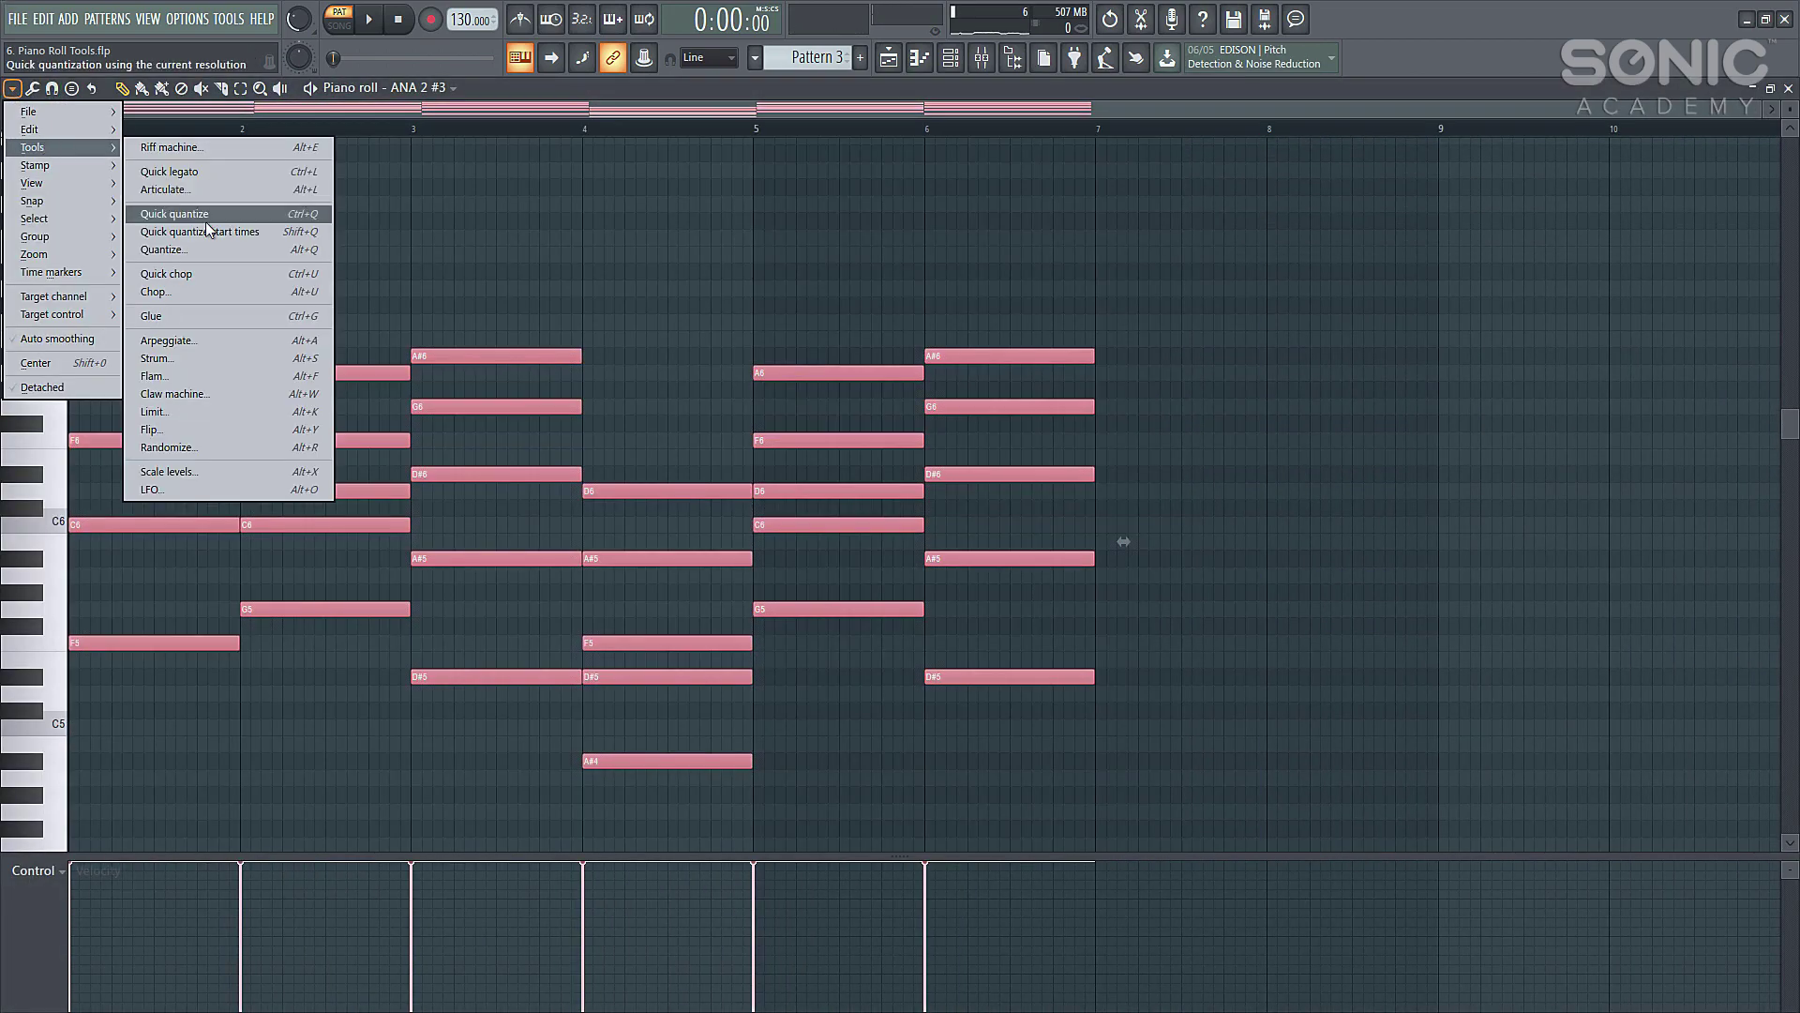
{"action": "left_click", "coordinate": [207, 291]}
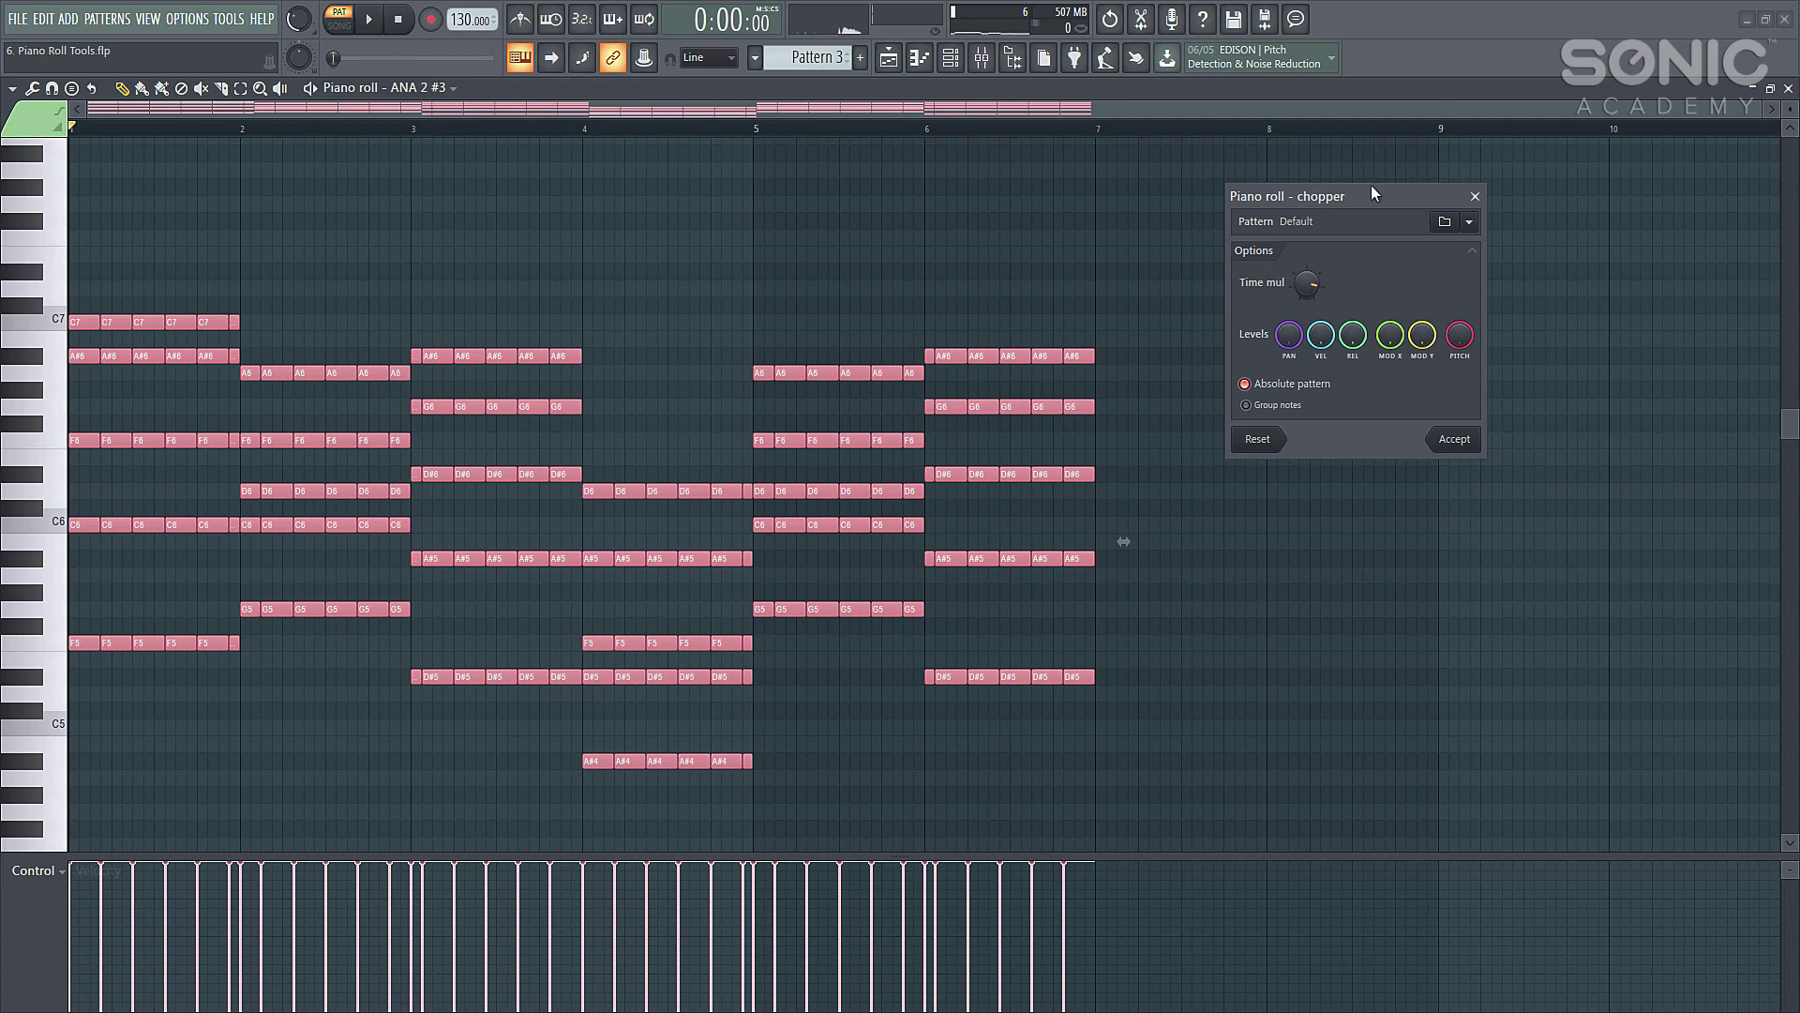
Step: Try shorter chop lengths with the Time mul knob, then raise it for fewer, longer chops
{"action": "key", "text": "space"}
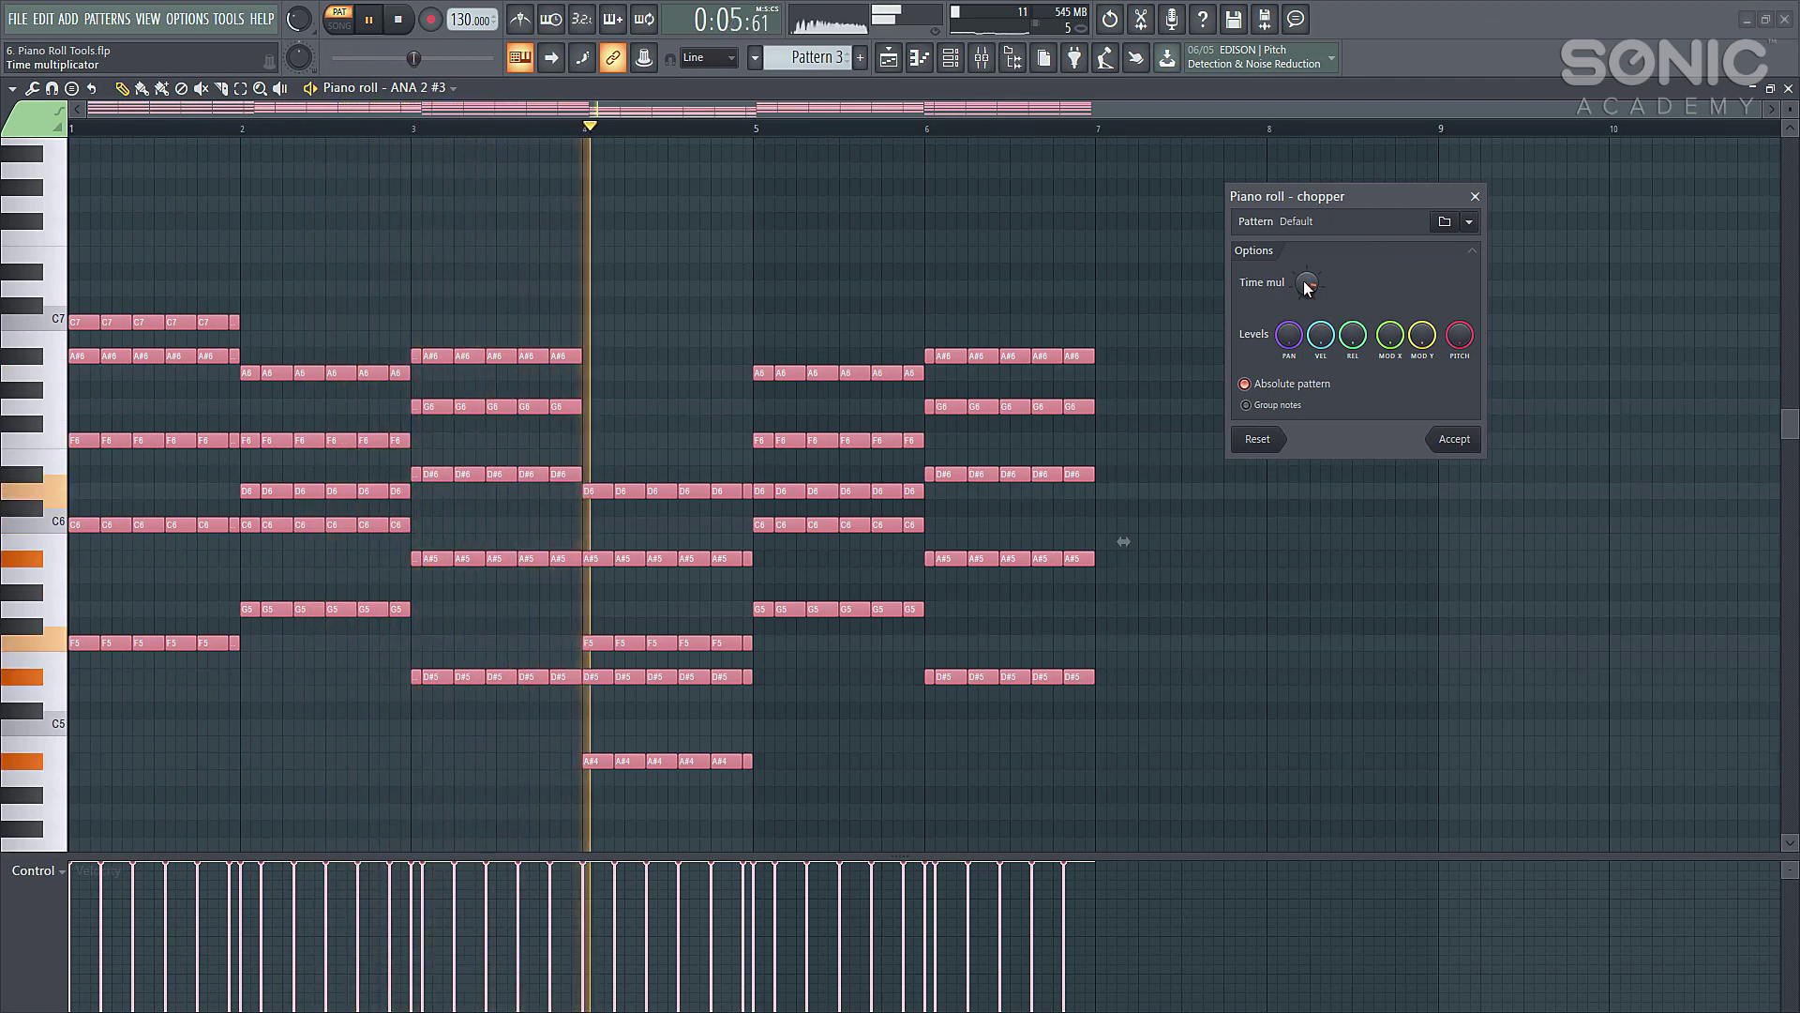
{"action": "key", "text": "space"}
{"action": "left_click_drag", "start_coordinate": [1308, 287], "coordinate": [1308, 272]}
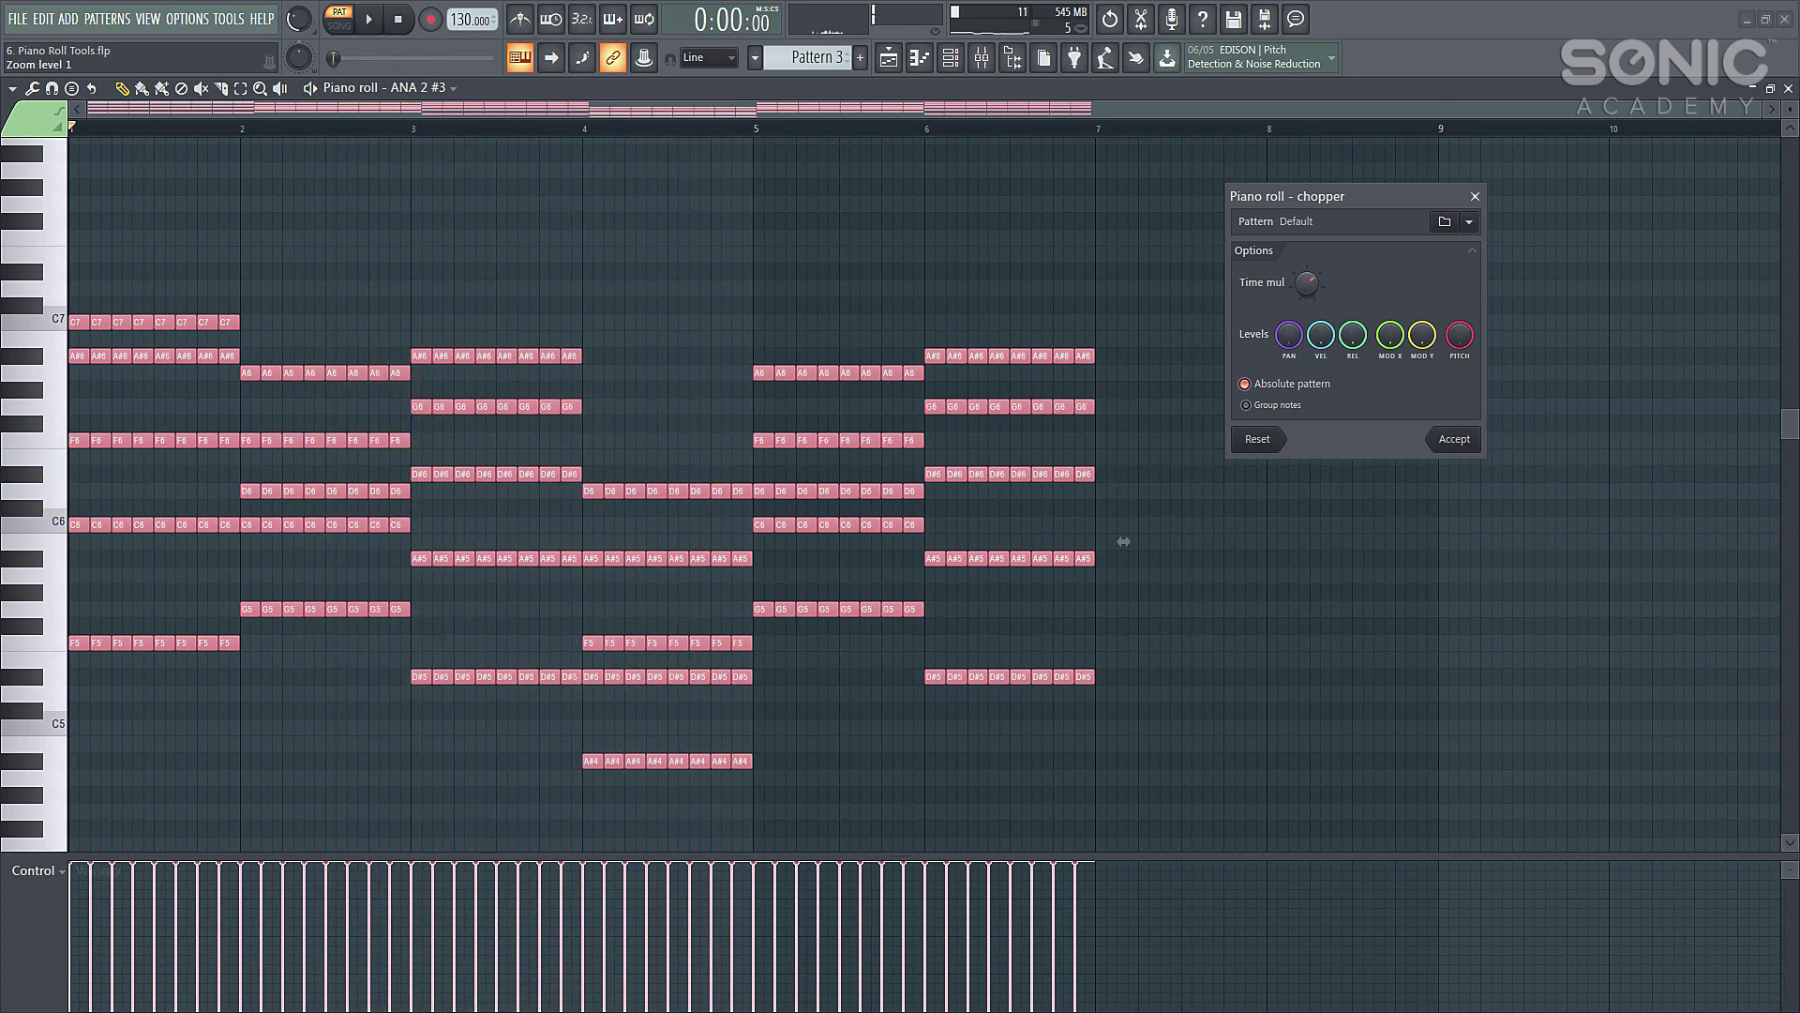
{"action": "key", "text": "space"}
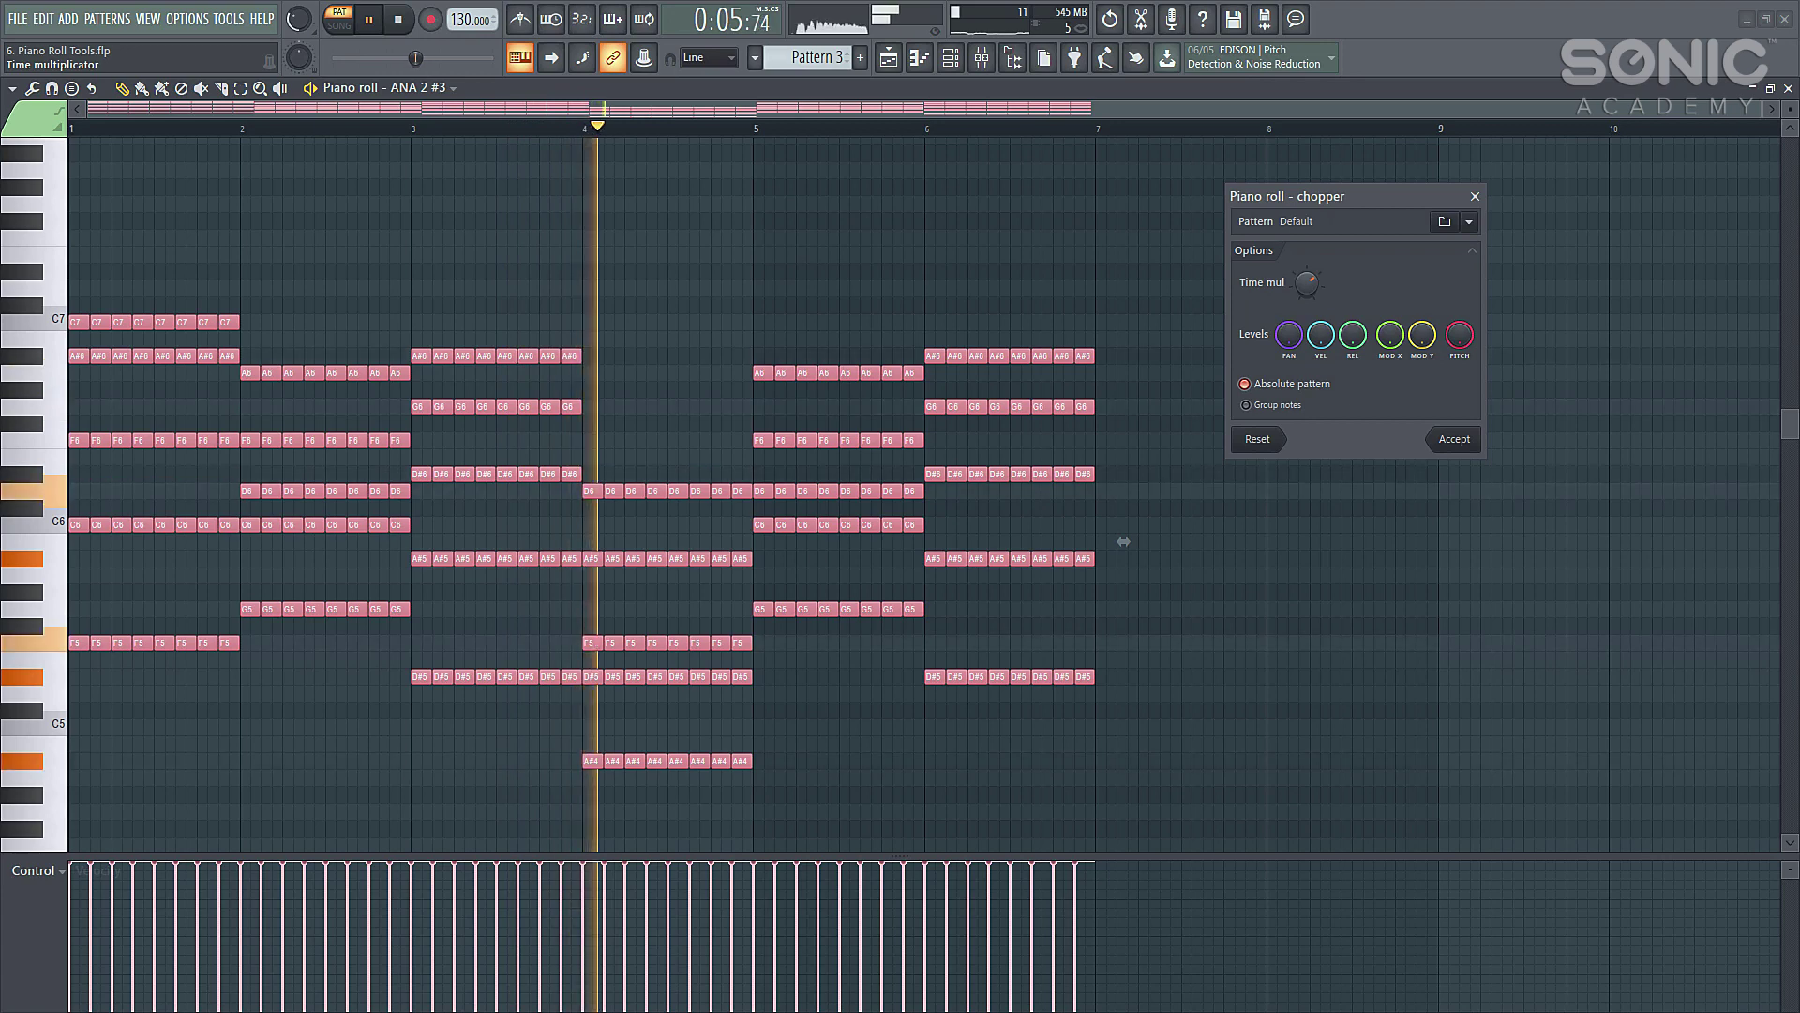
{"action": "key", "text": "space"}
{"action": "left_click_drag", "start_coordinate": [1307, 282], "coordinate": [1307, 300]}
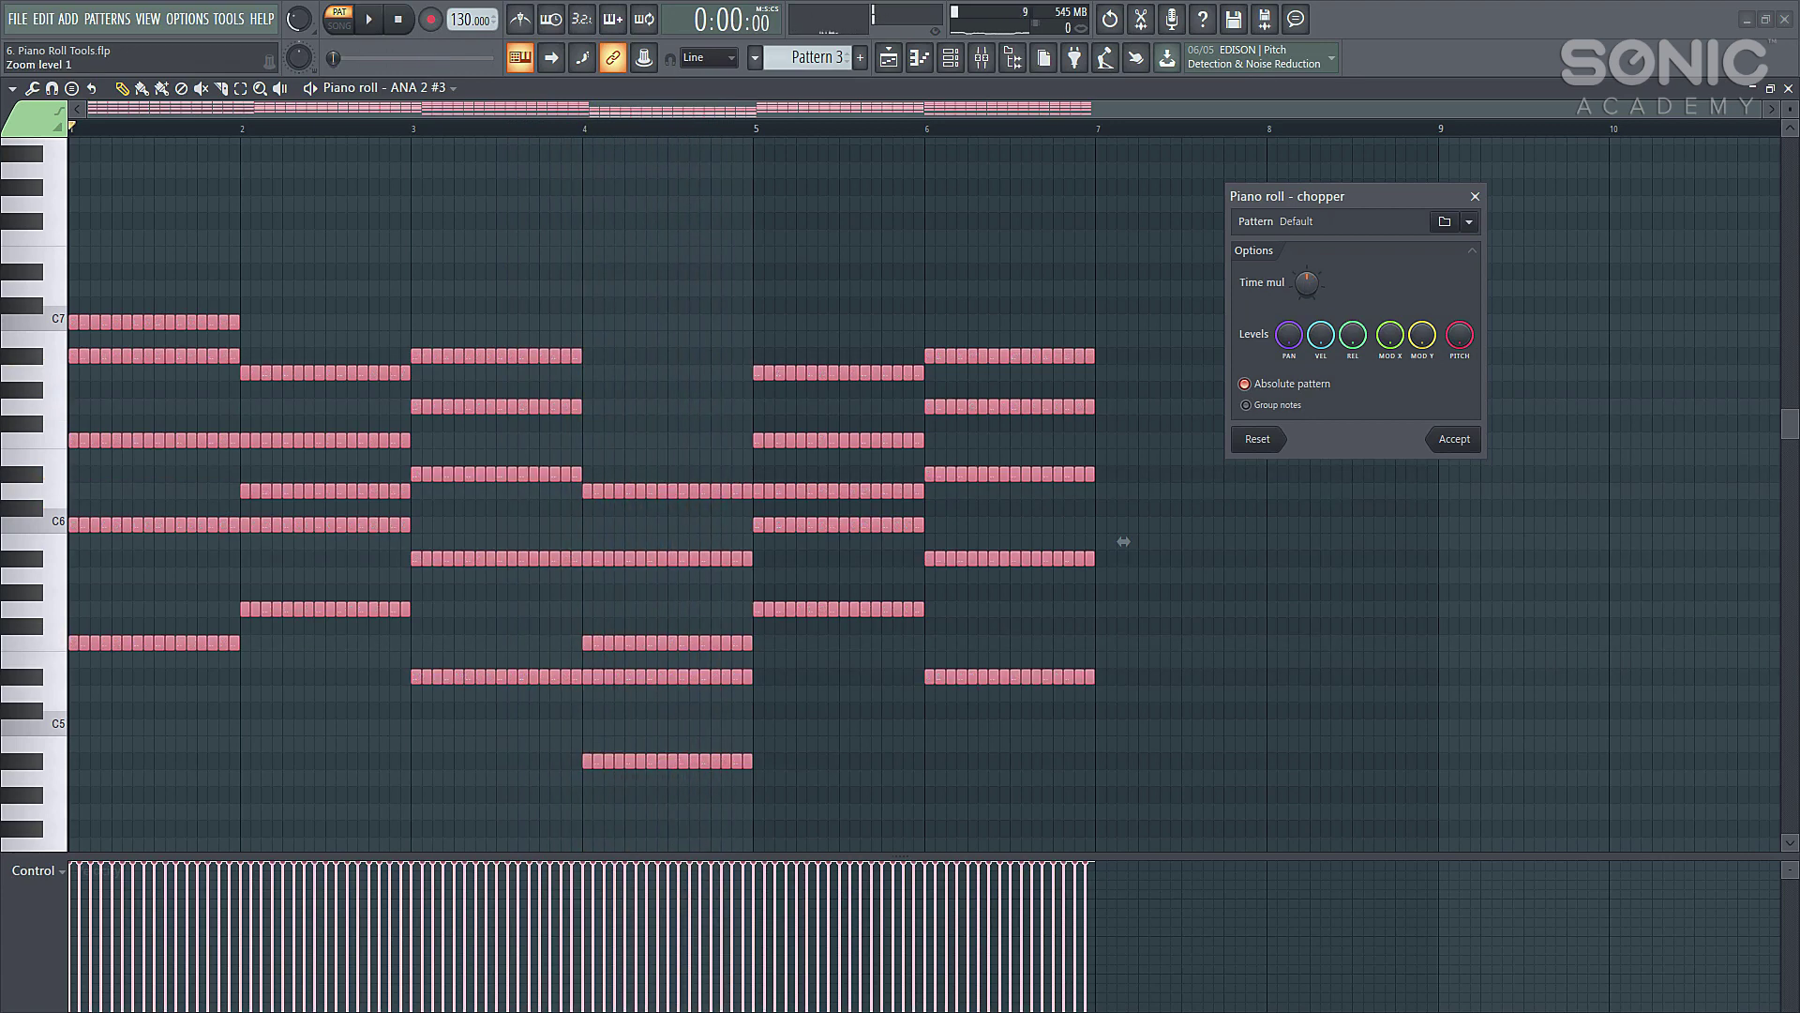
{"action": "key", "text": "space"}
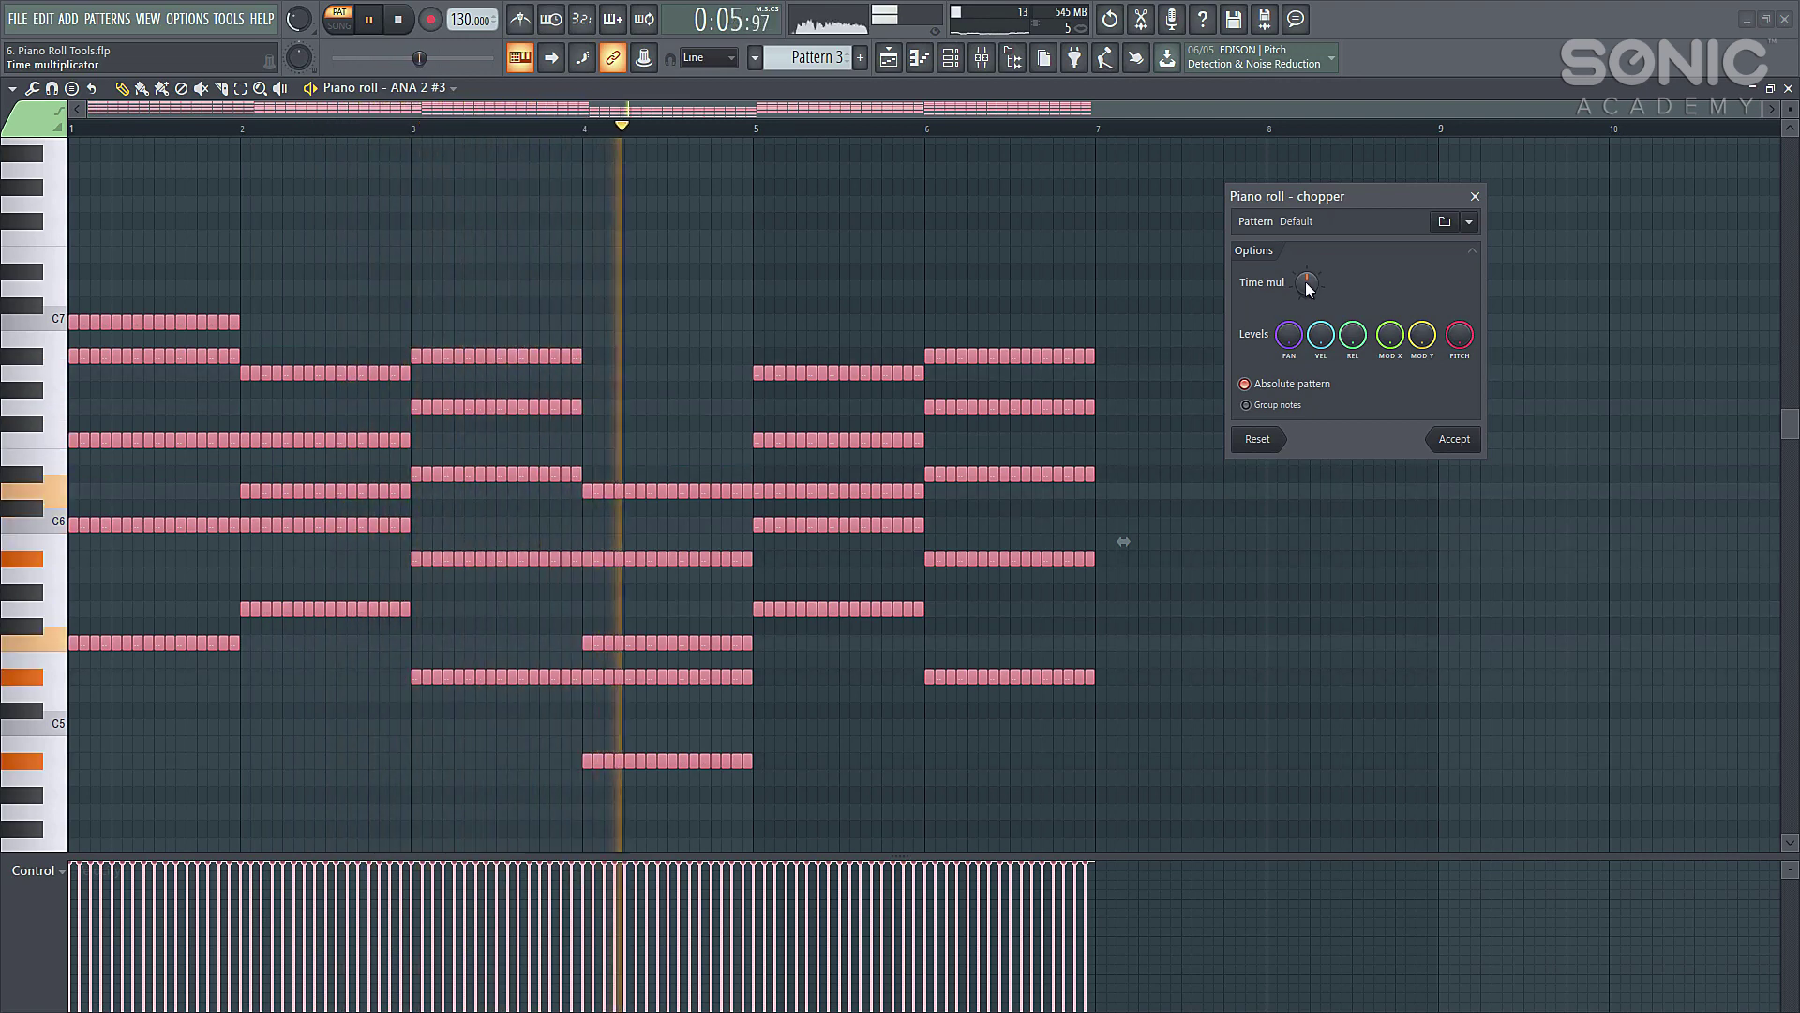
{"action": "key", "text": "space"}
{"action": "left_click_drag", "start_coordinate": [1310, 288], "coordinate": [1310, 263]}
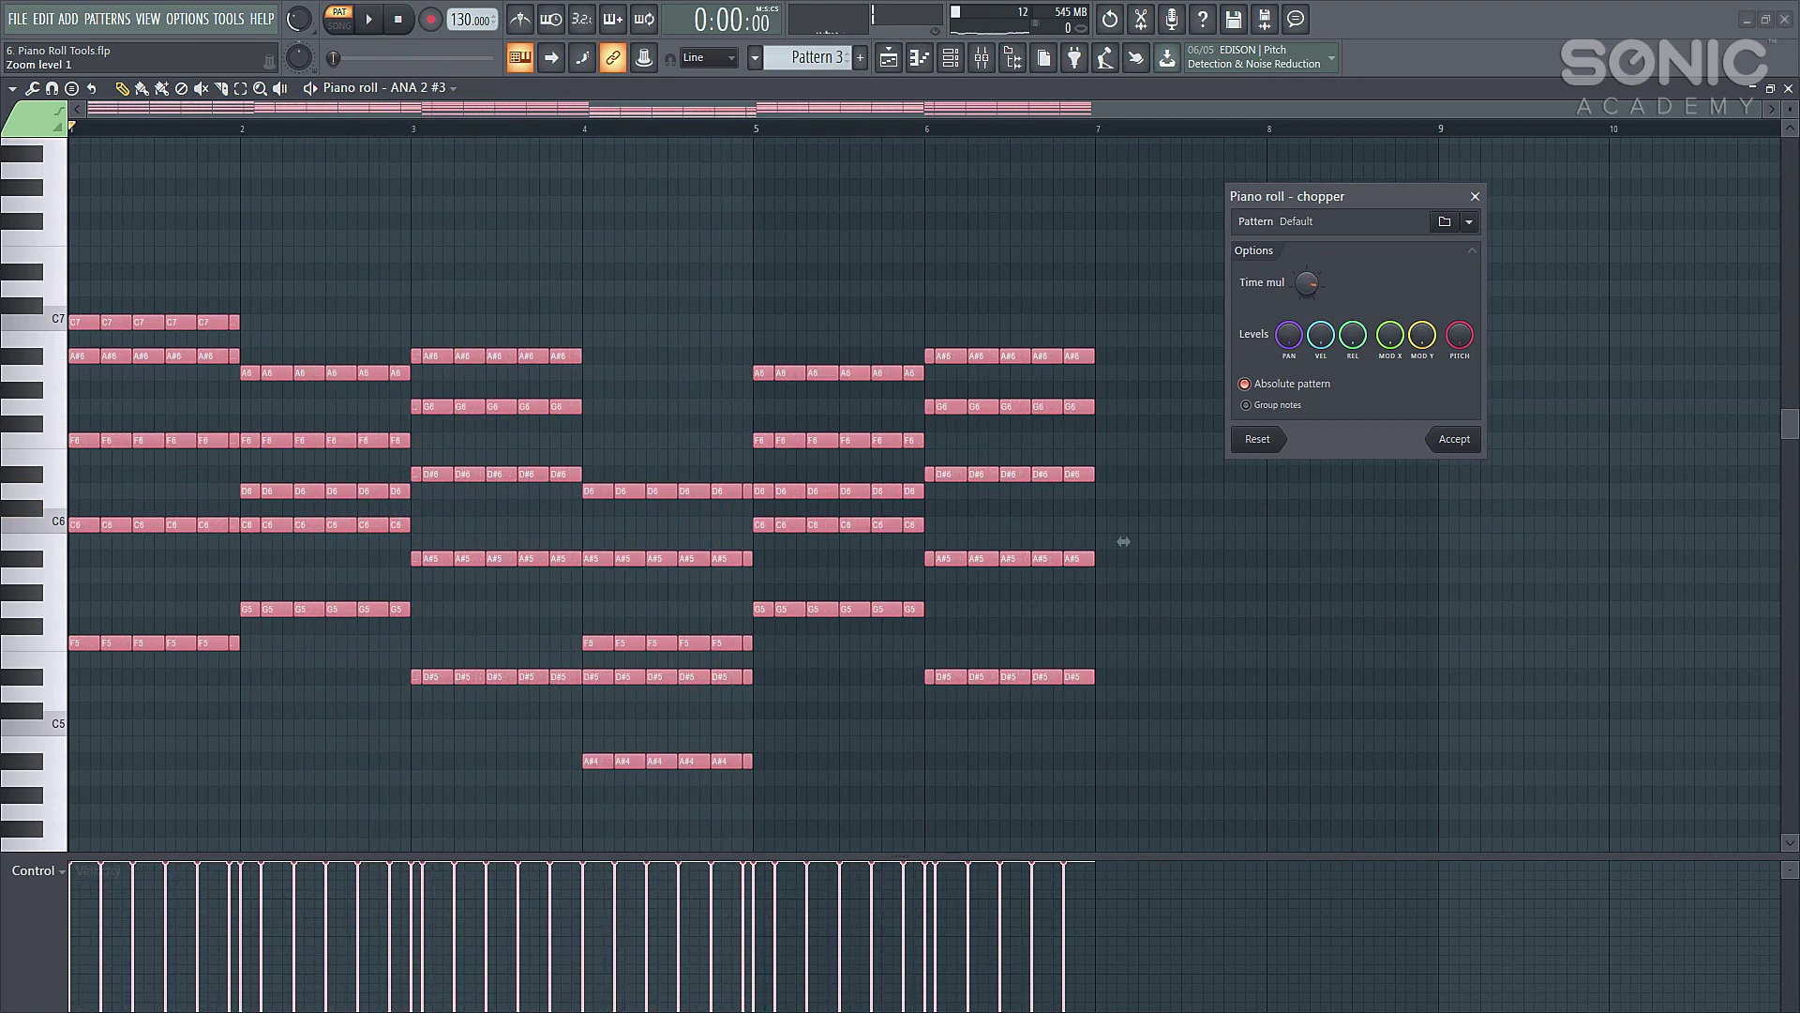
Step: Preview the 6 notes 2, Arp Major, Arp range 3 (half step), Dreams and Trance (cropped) chopping patterns
{"action": "left_click", "coordinate": [1447, 222]}
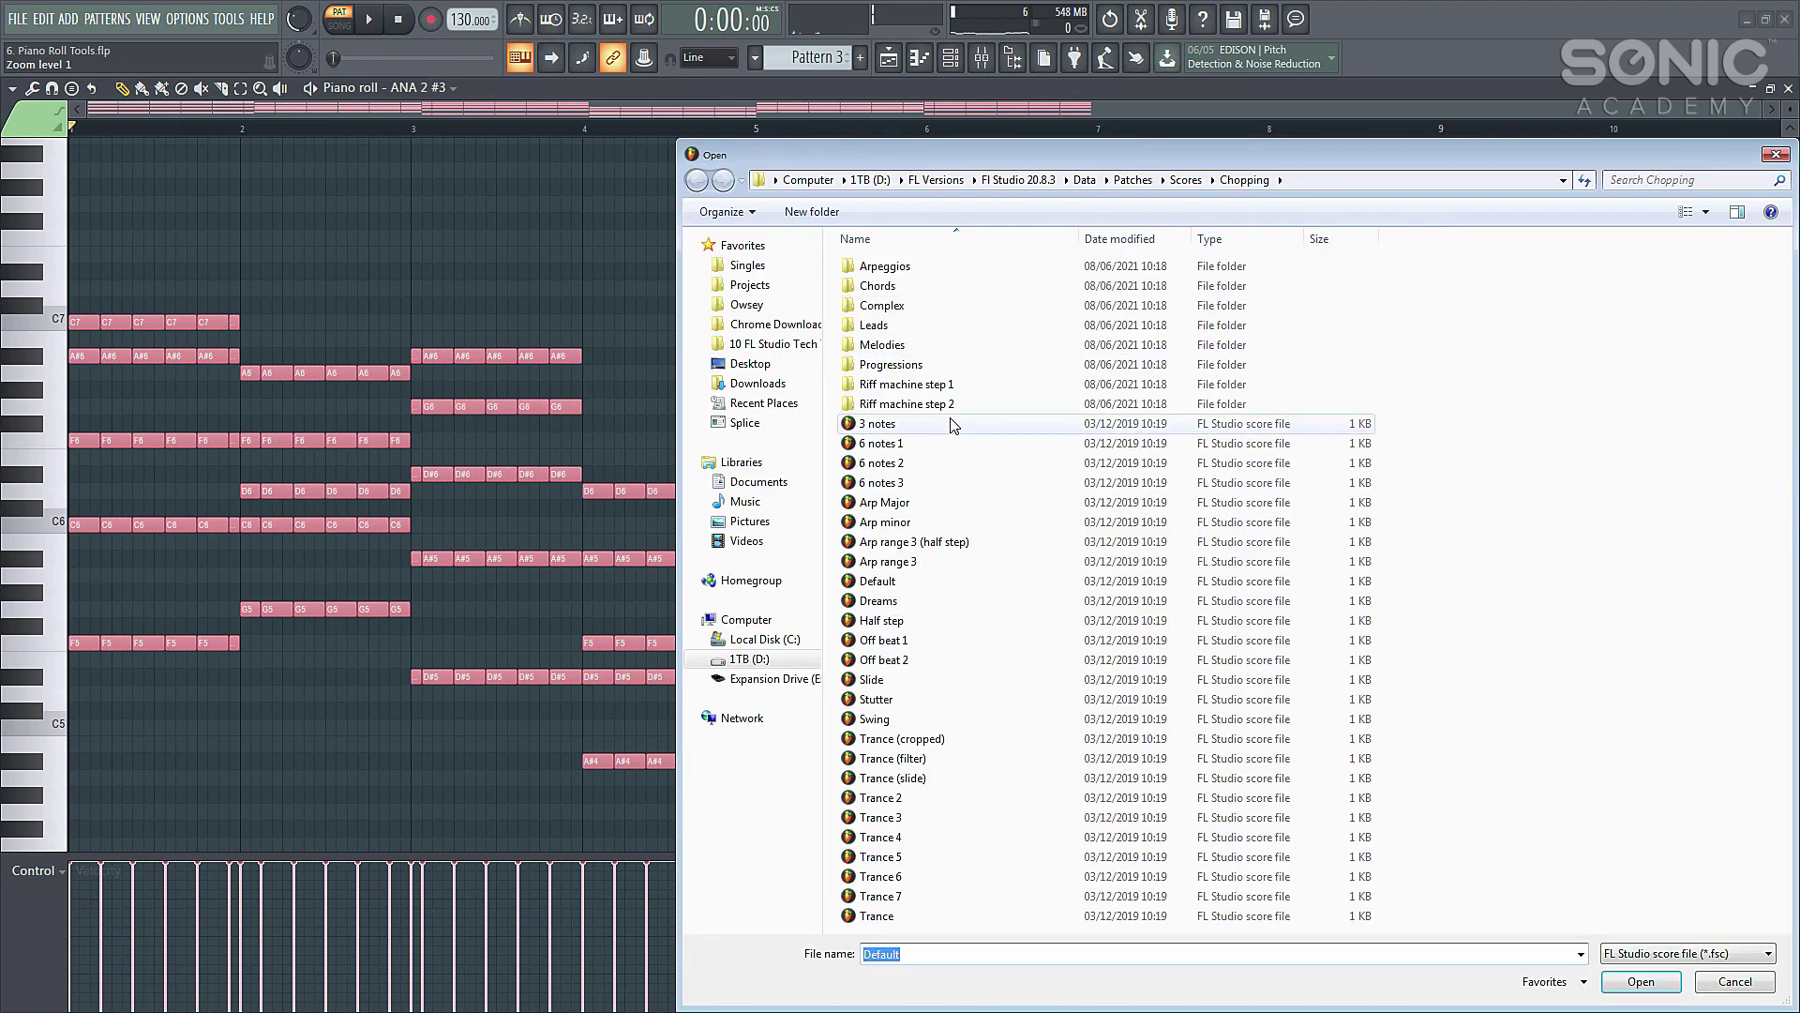
{"action": "left_click", "coordinate": [1775, 150]}
{"action": "key", "text": "space"}
{"action": "left_click", "coordinate": [1447, 222]}
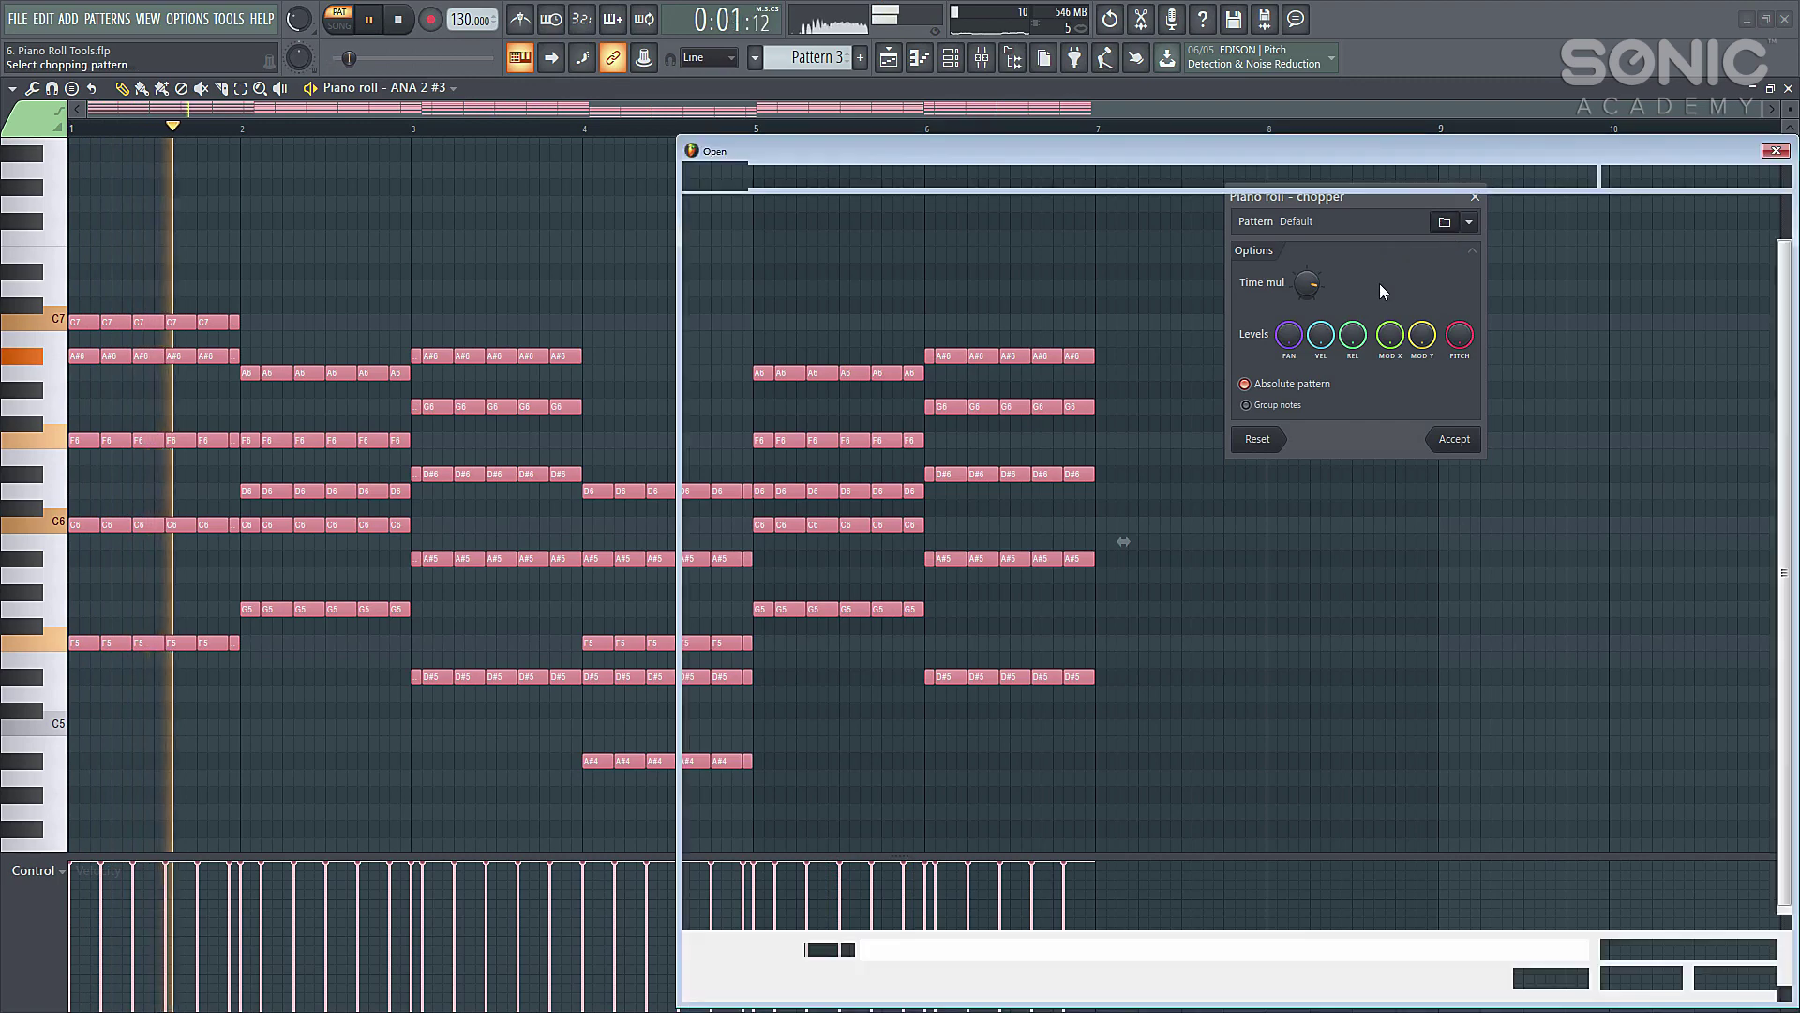
{"action": "left_click", "coordinate": [991, 464]}
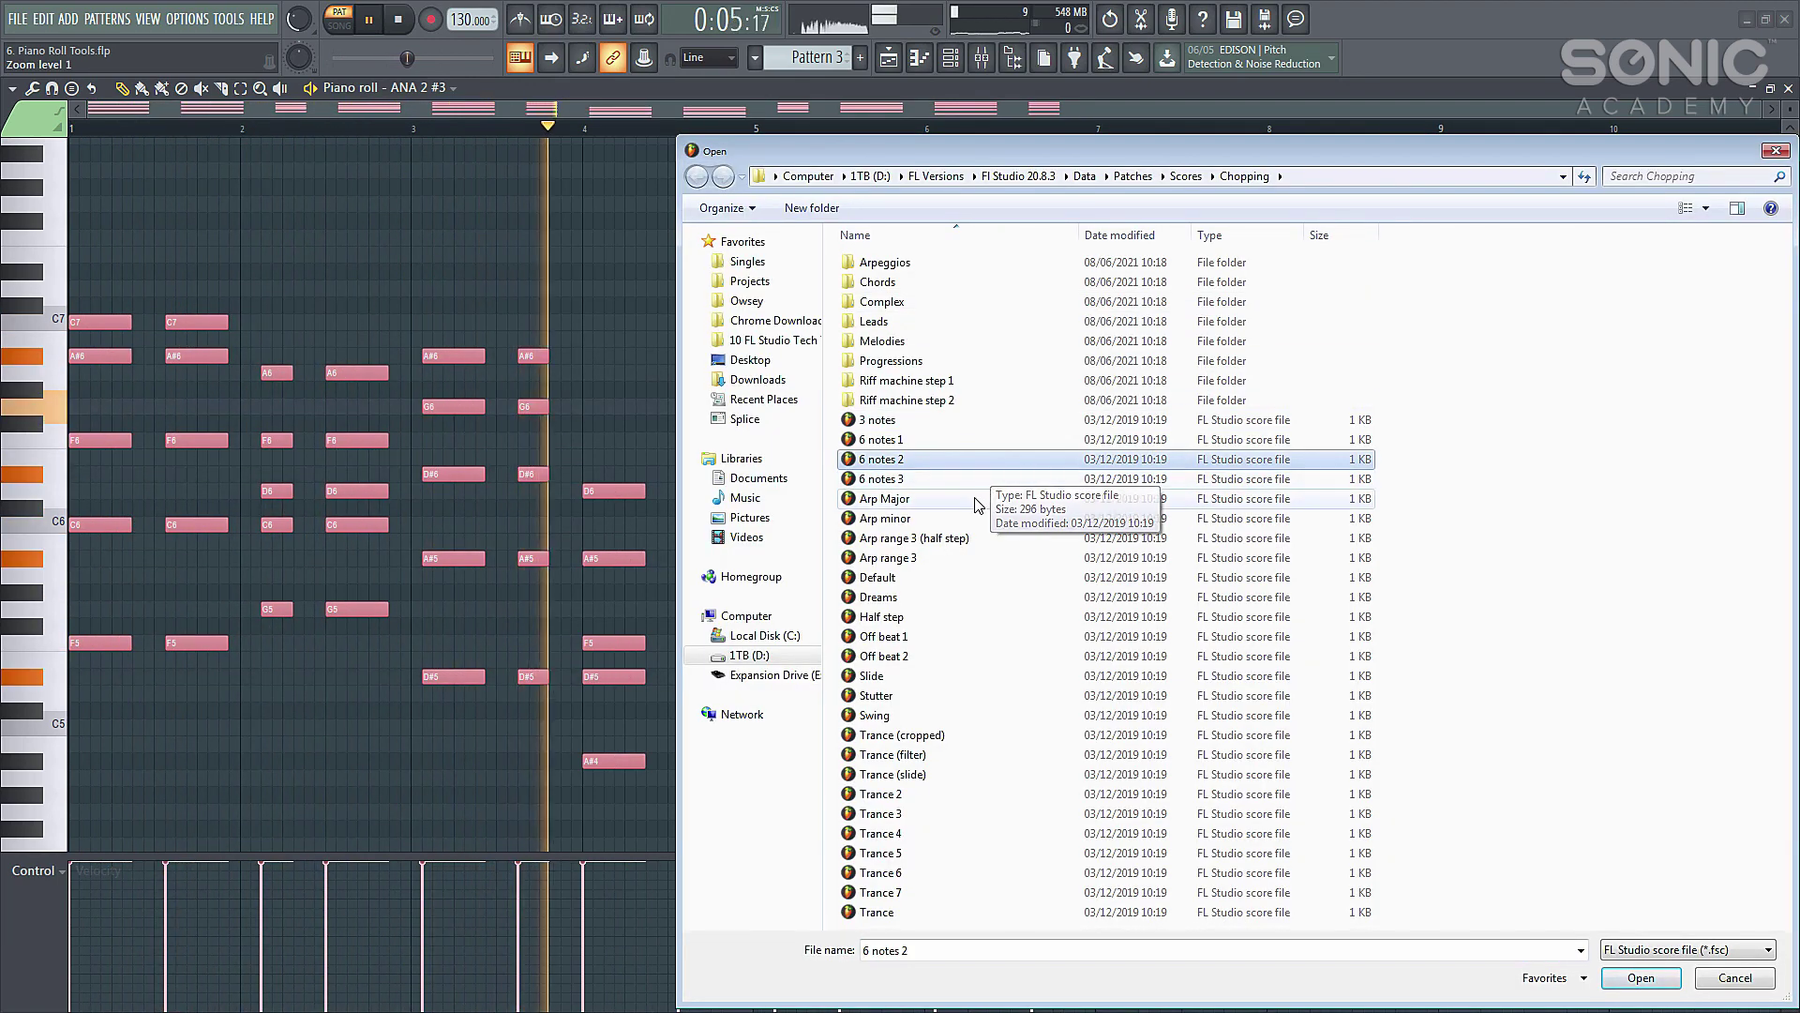
{"action": "left_click", "coordinate": [976, 501]}
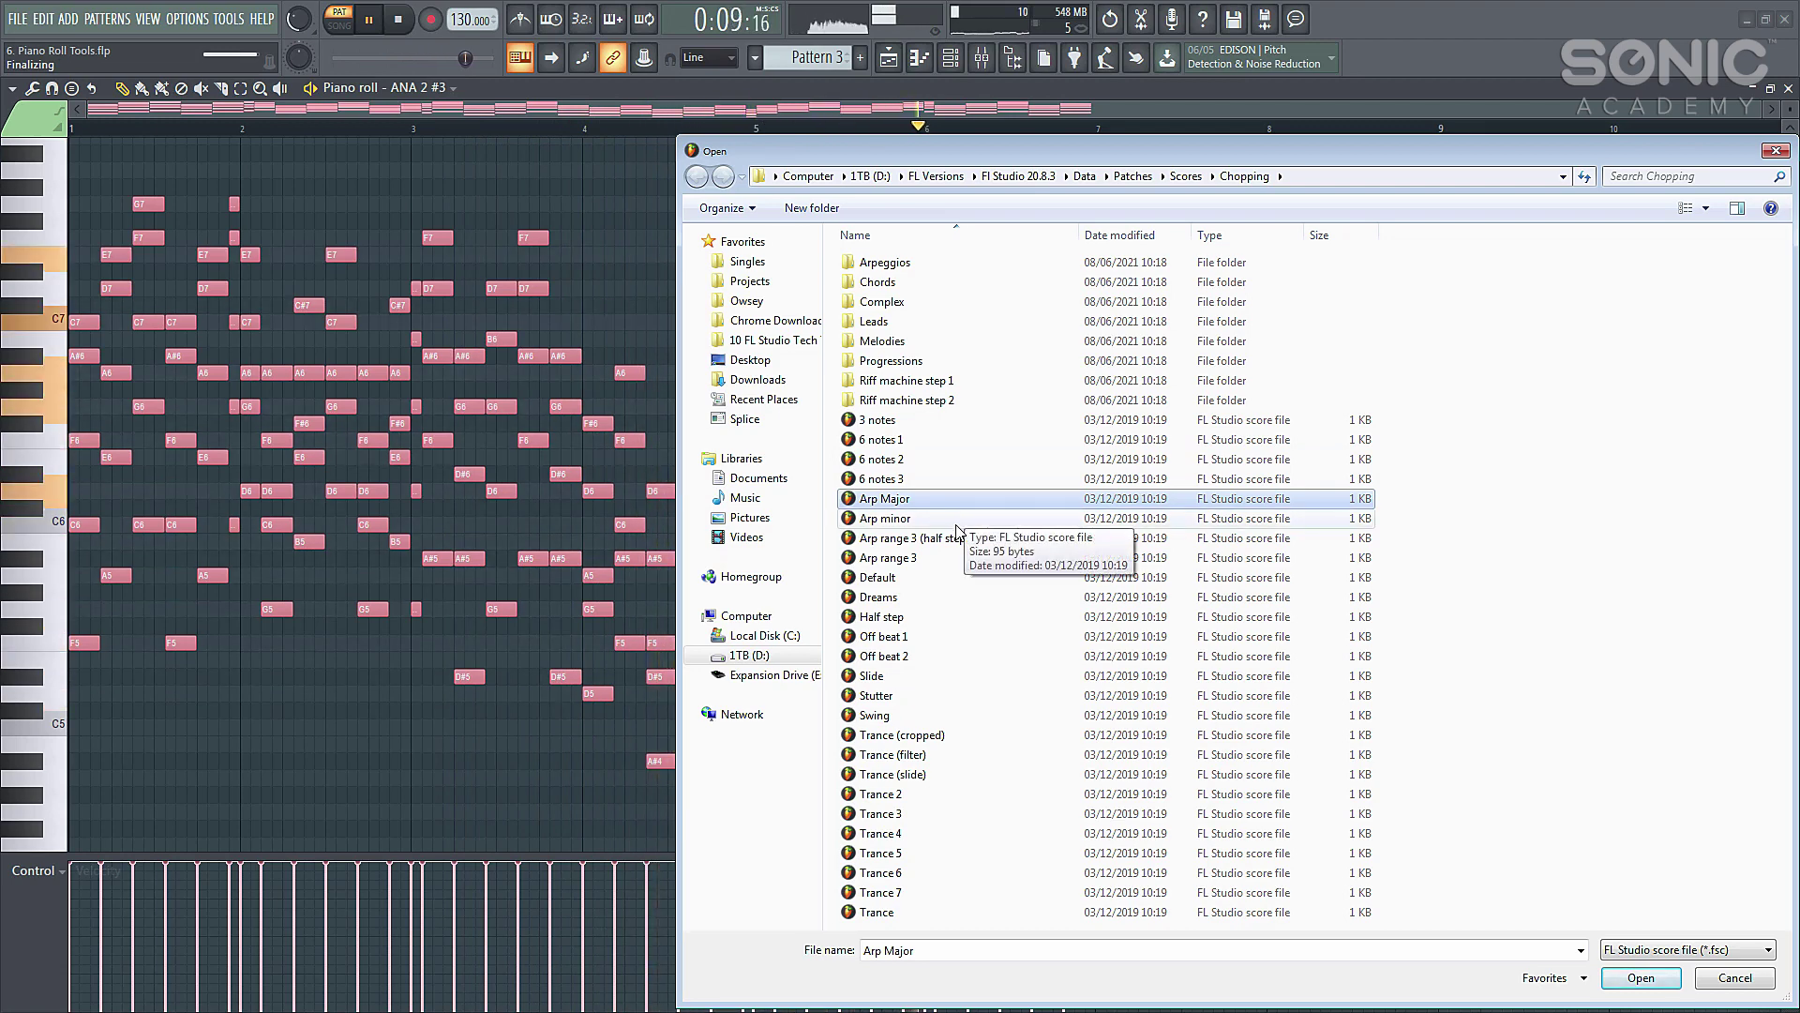
{"action": "left_click", "coordinate": [956, 538]}
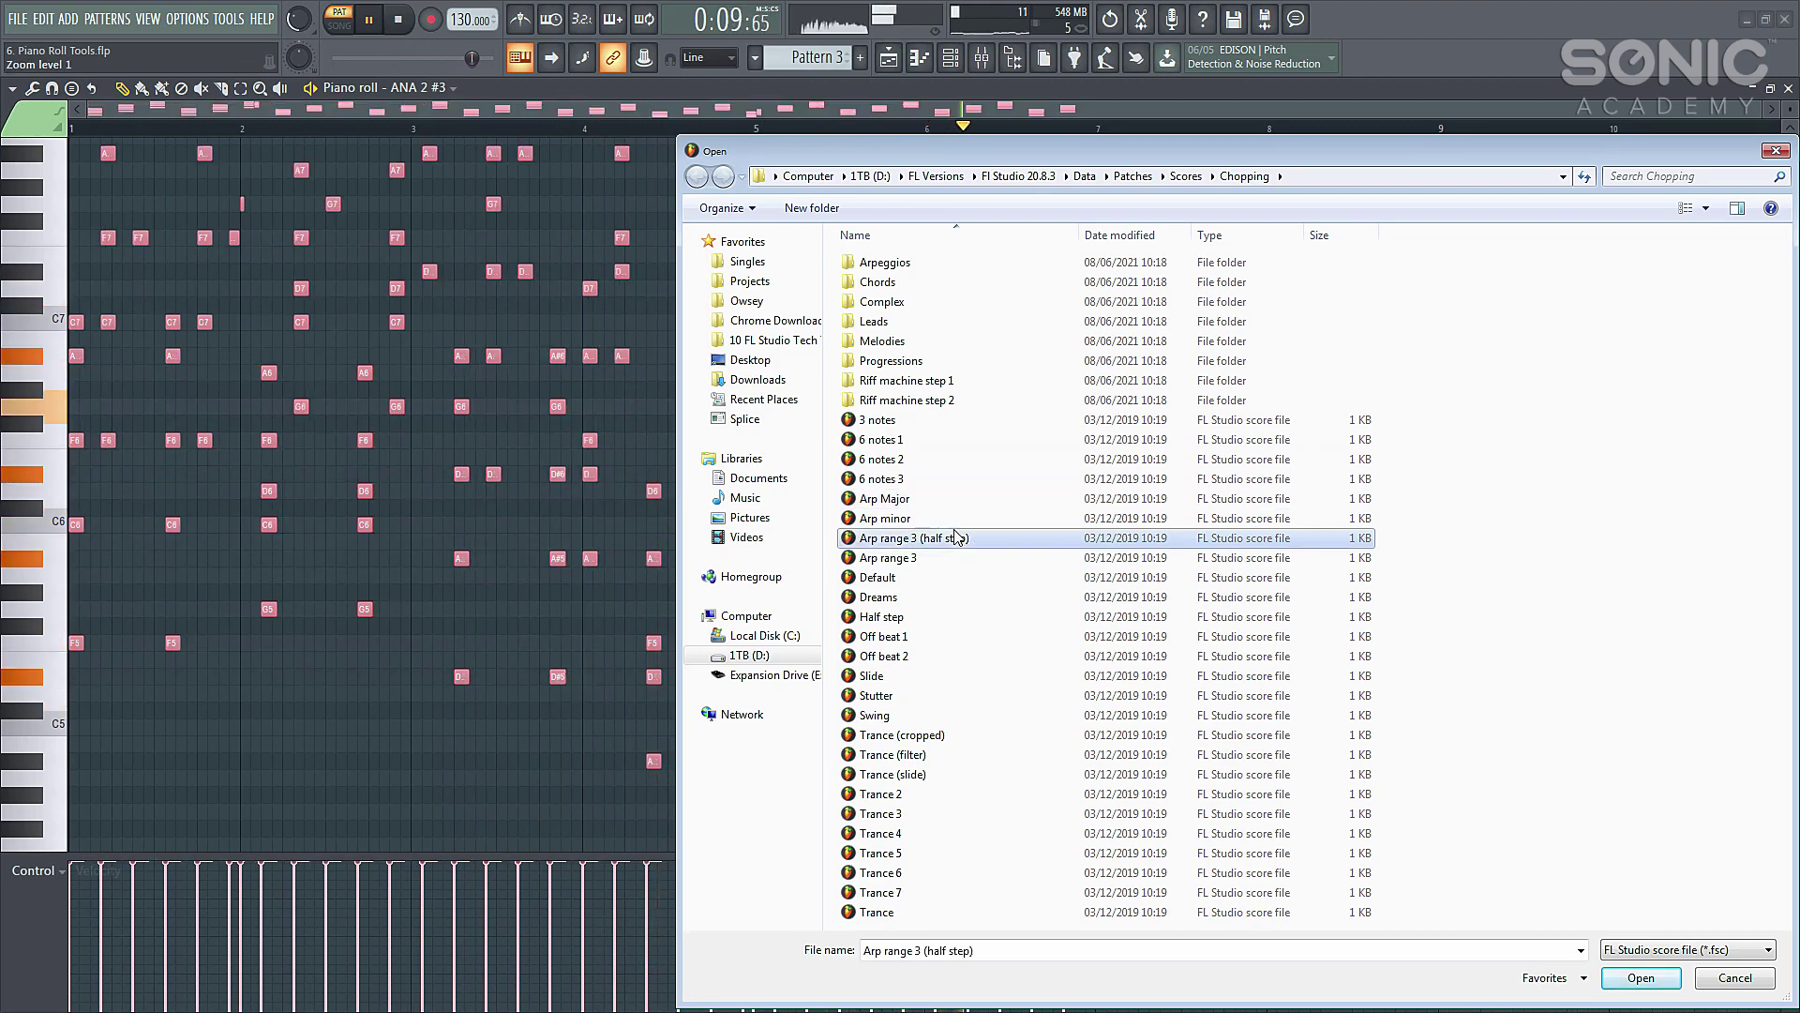
{"action": "left_click", "coordinate": [957, 601]}
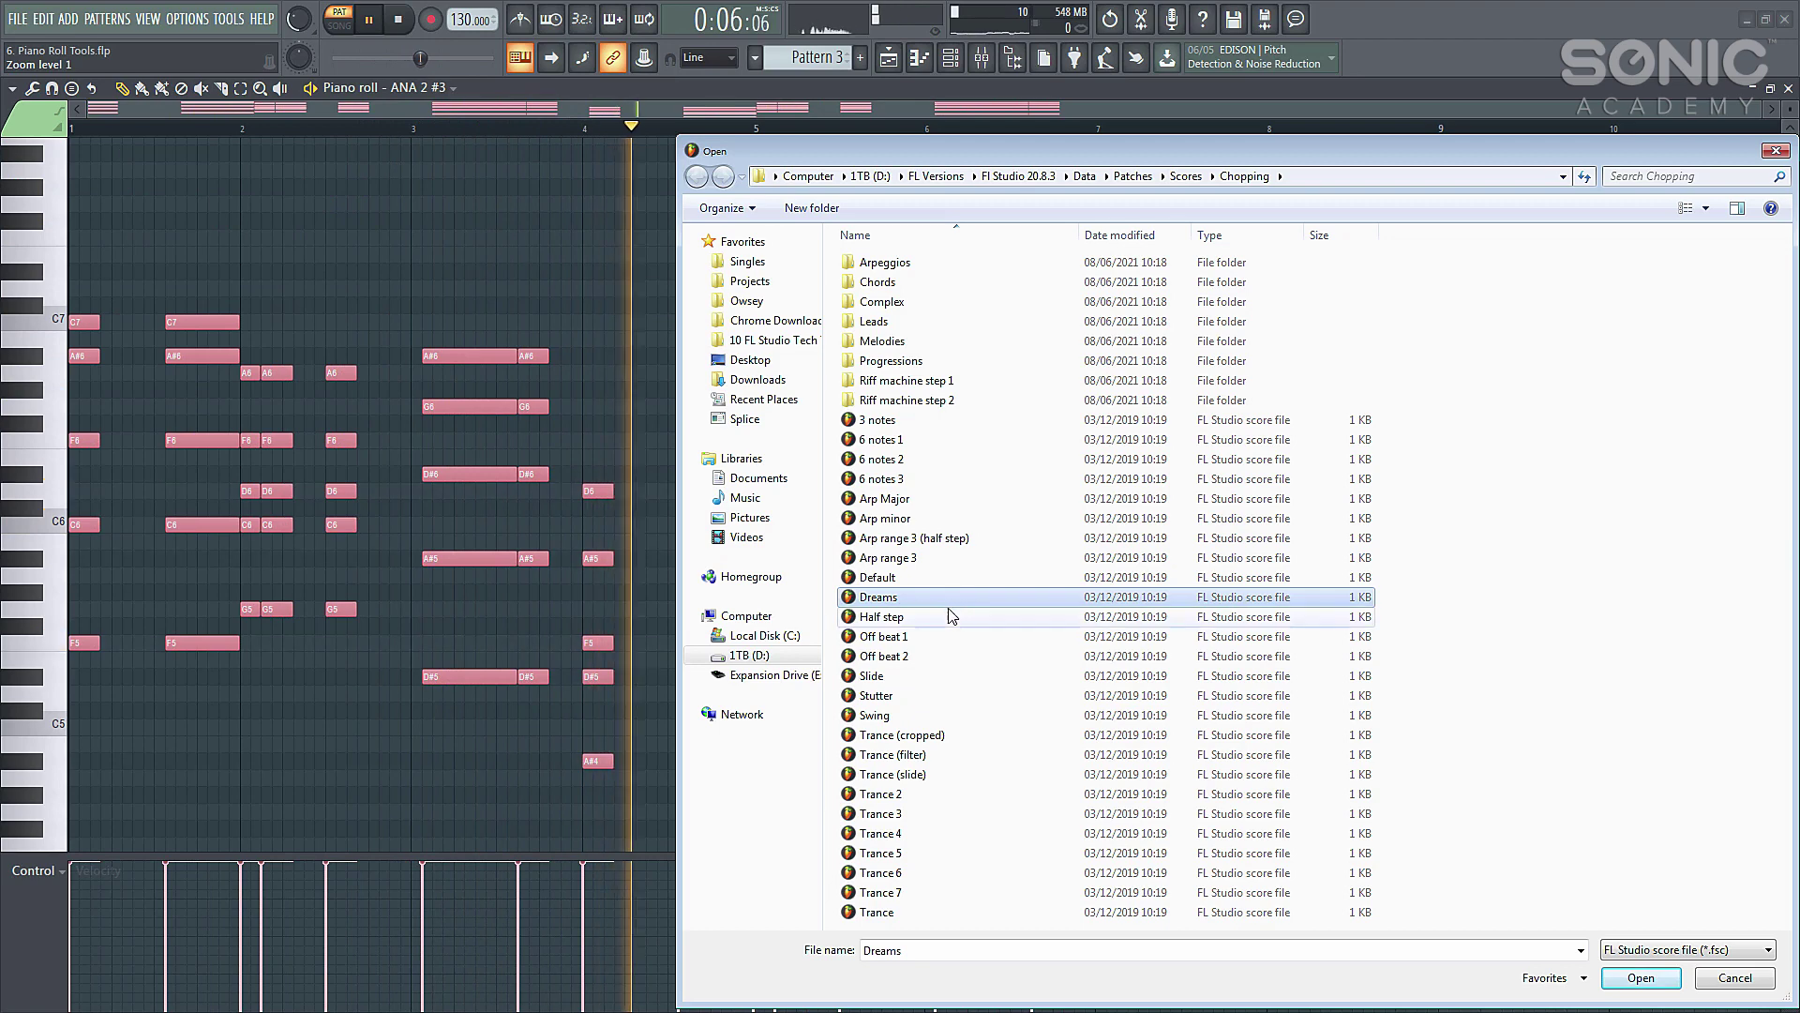
{"action": "left_click", "coordinate": [927, 737]}
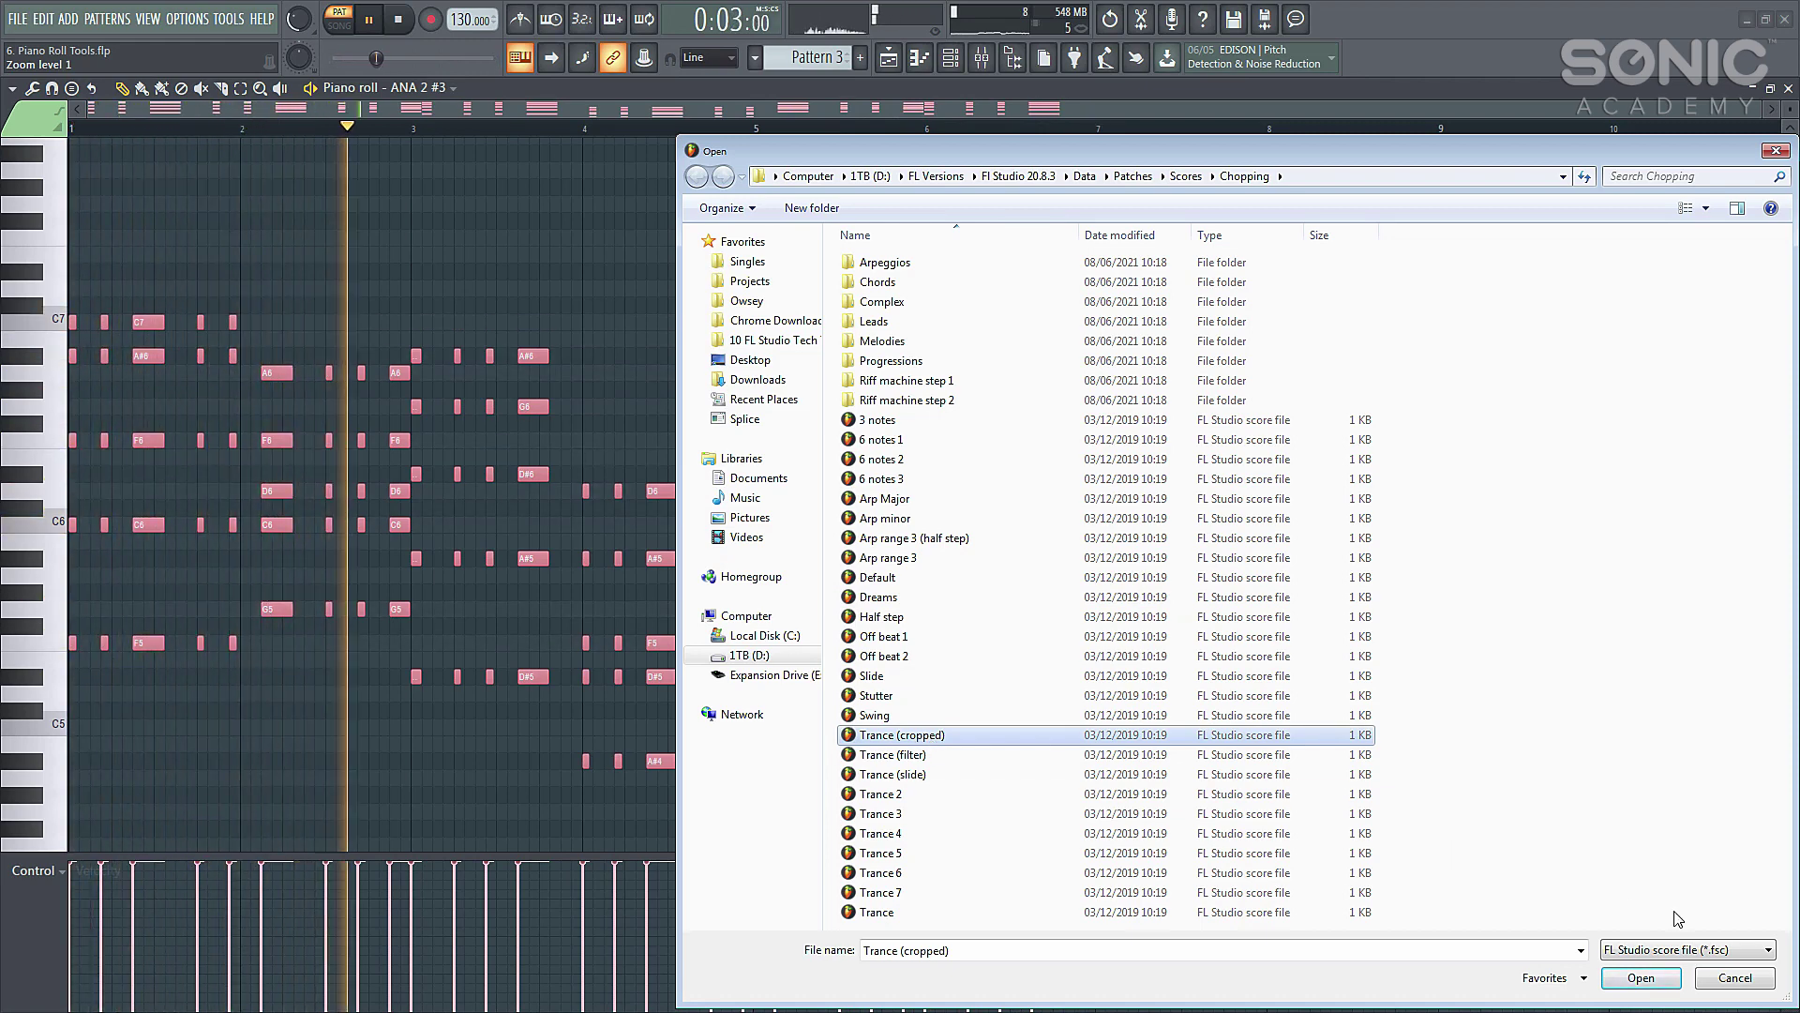
Step: Dismiss the pattern browser, close the chopper without applying the chop, and stop playback
{"action": "left_click", "coordinate": [1712, 980]}
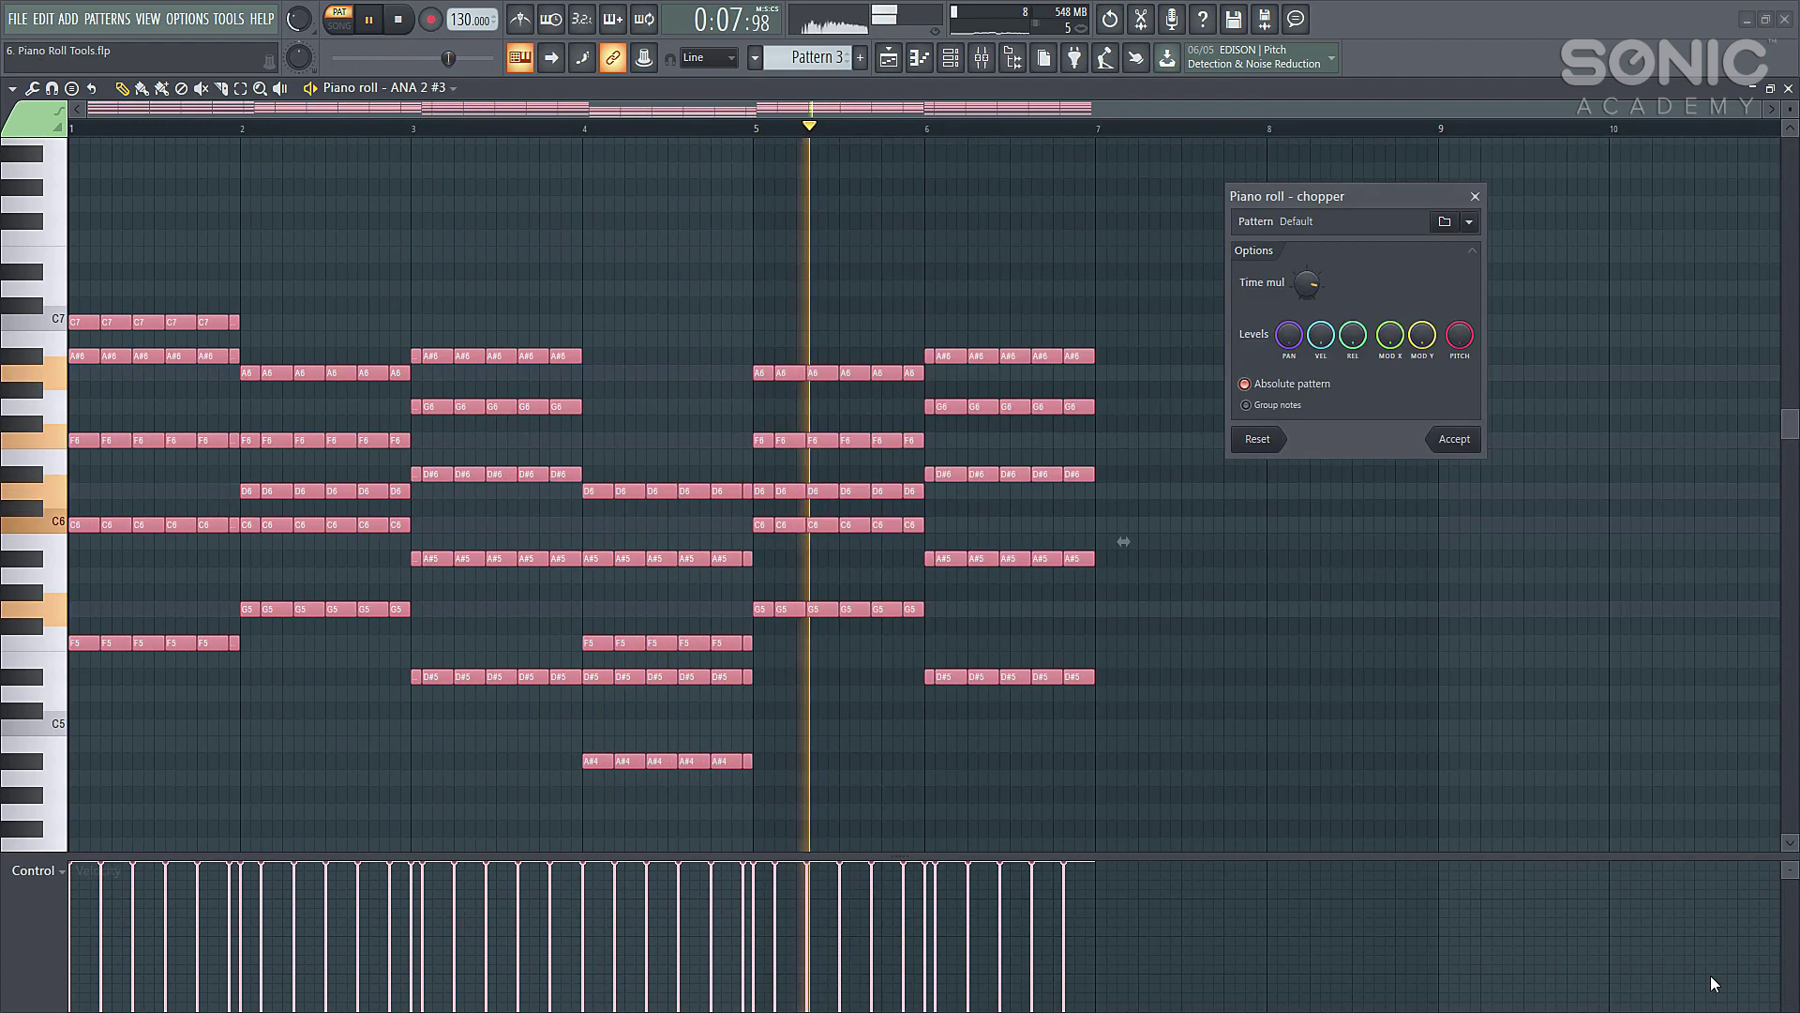
{"action": "left_click", "coordinate": [1475, 196]}
{"action": "key", "text": "space"}
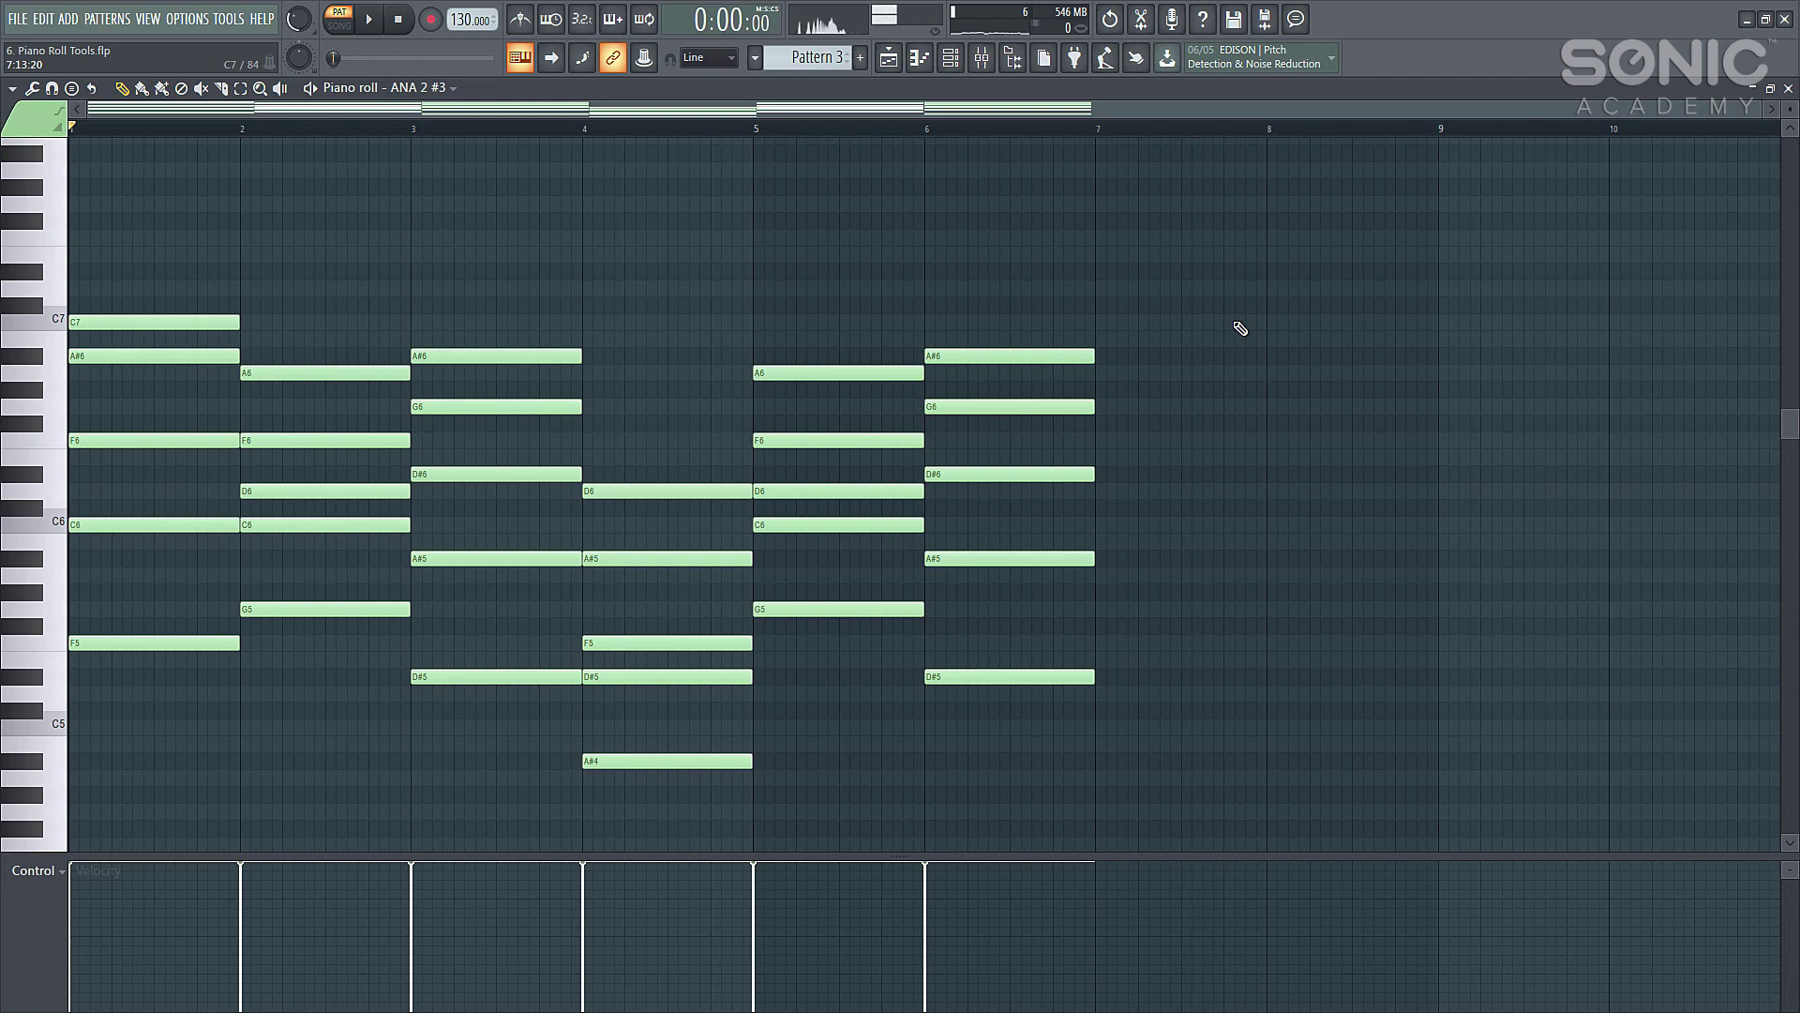
Step: Select all the chord notes and open the score flipper with Flip horizontally
{"action": "scroll", "coordinate": [1213, 523], "scroll_direction": "down", "scroll_amount": 2}
{"action": "left_click_drag", "start_coordinate": [1182, 744], "coordinate": [55, 65]}
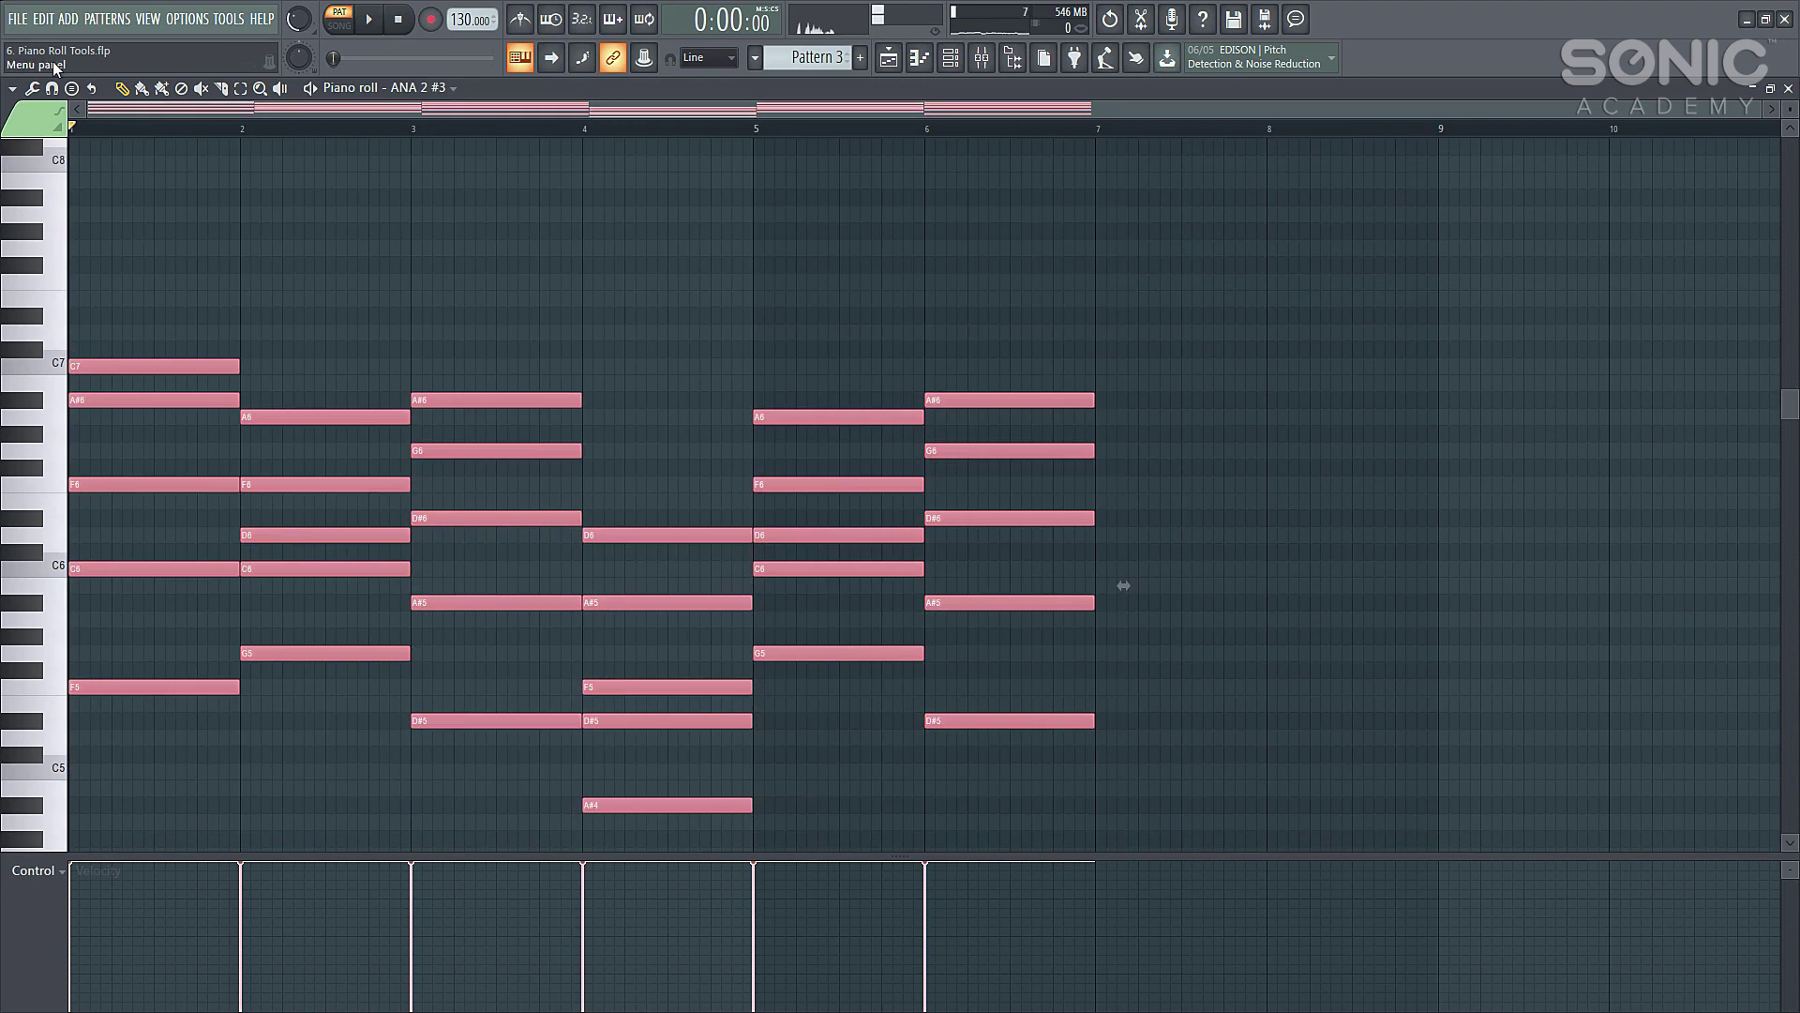
{"action": "key", "text": "space"}
{"action": "left_click", "coordinate": [12, 88]}
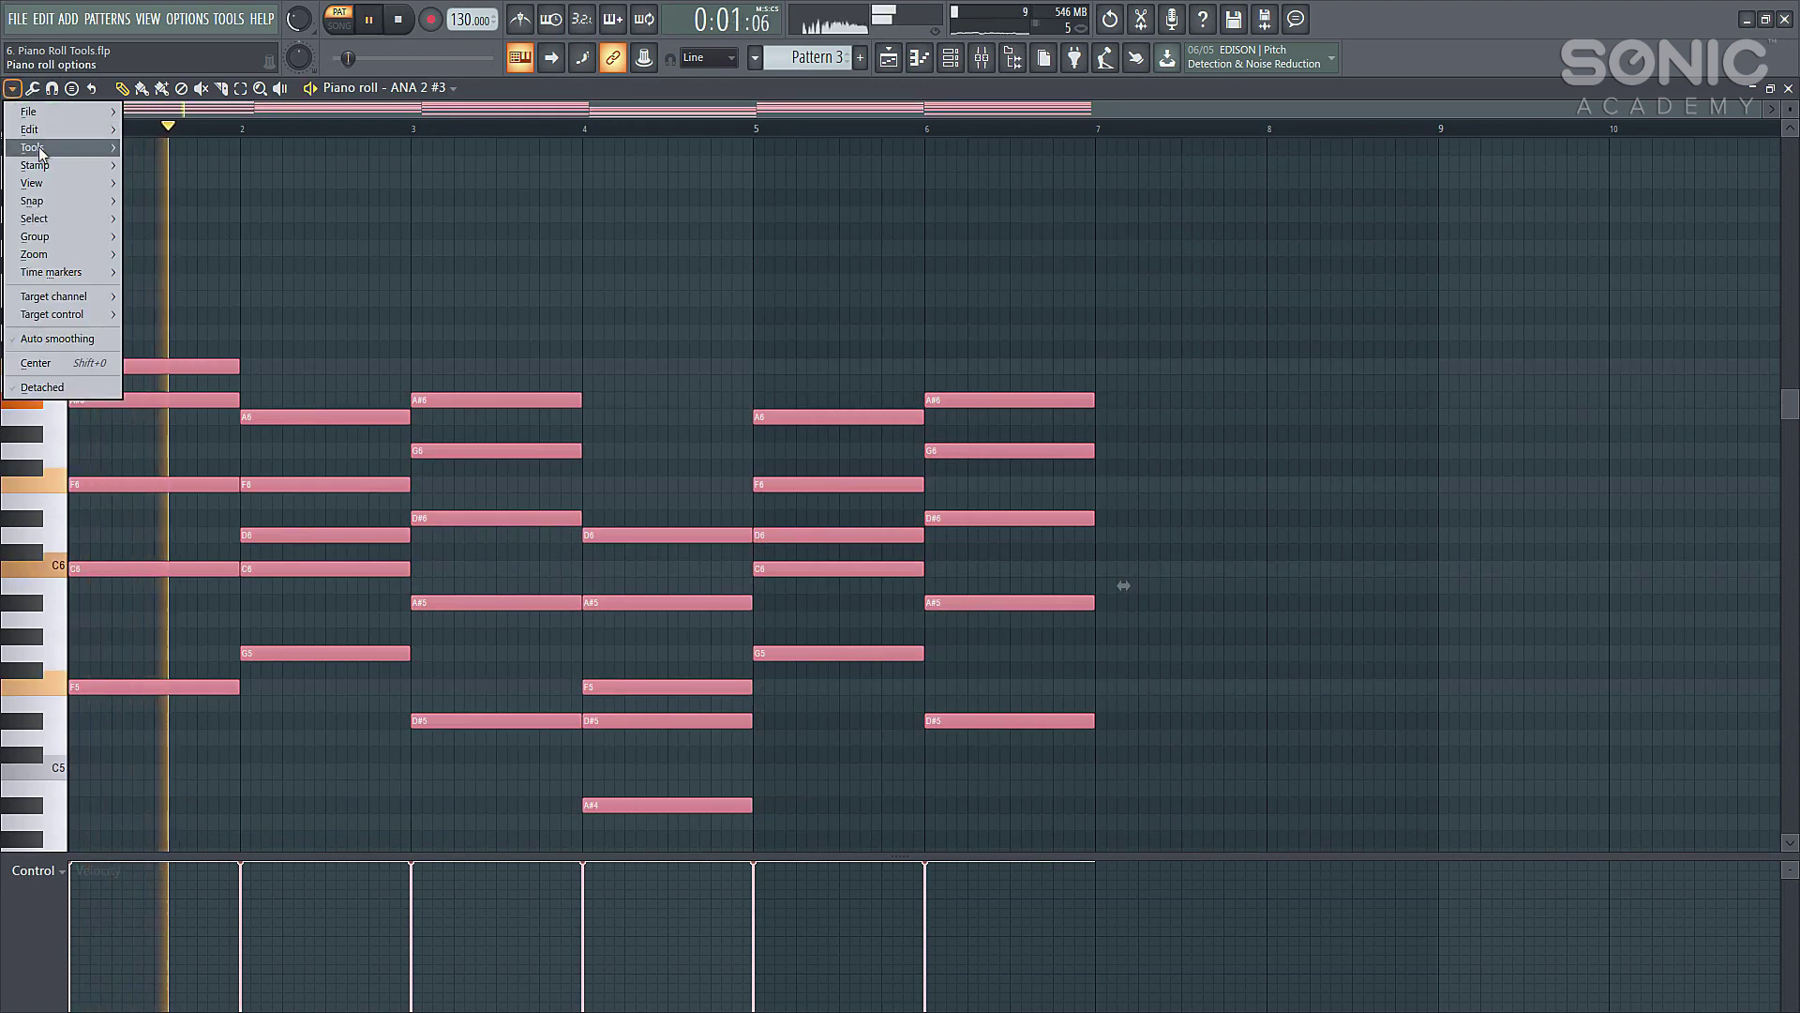
{"action": "mouse_move", "coordinate": [38, 147]}
{"action": "left_click", "coordinate": [190, 427]}
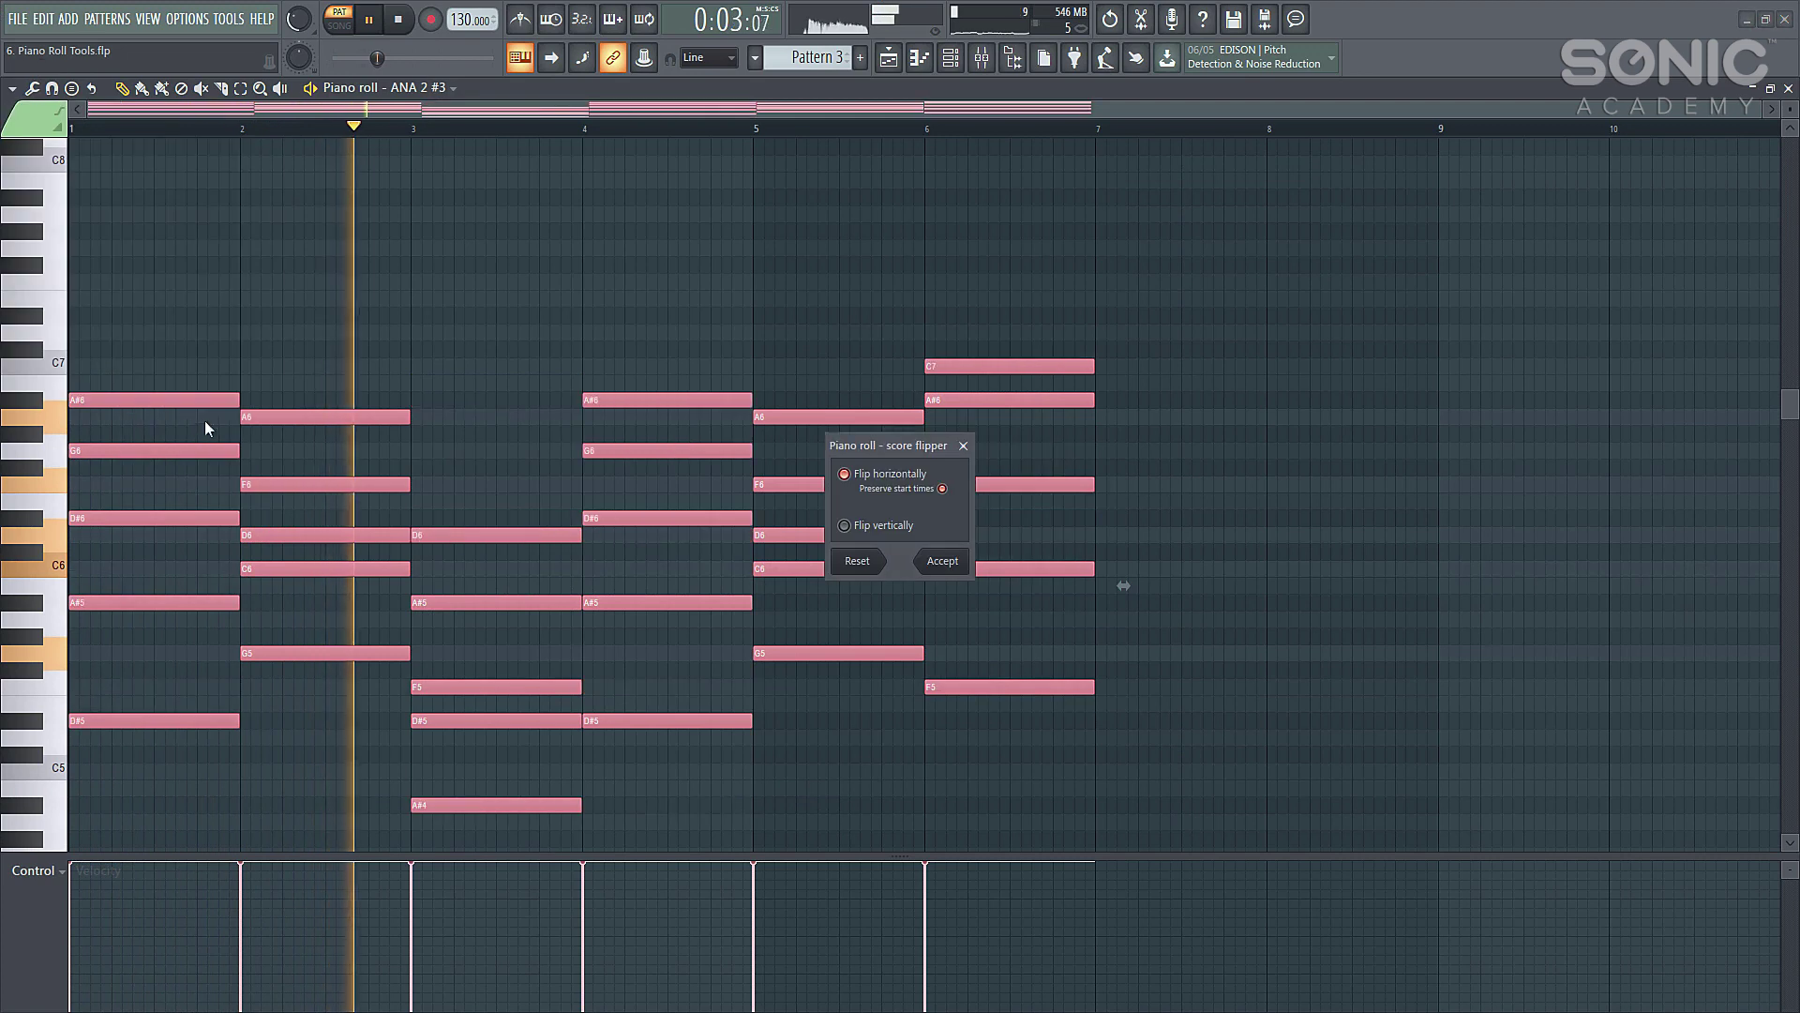
{"action": "key", "text": "space"}
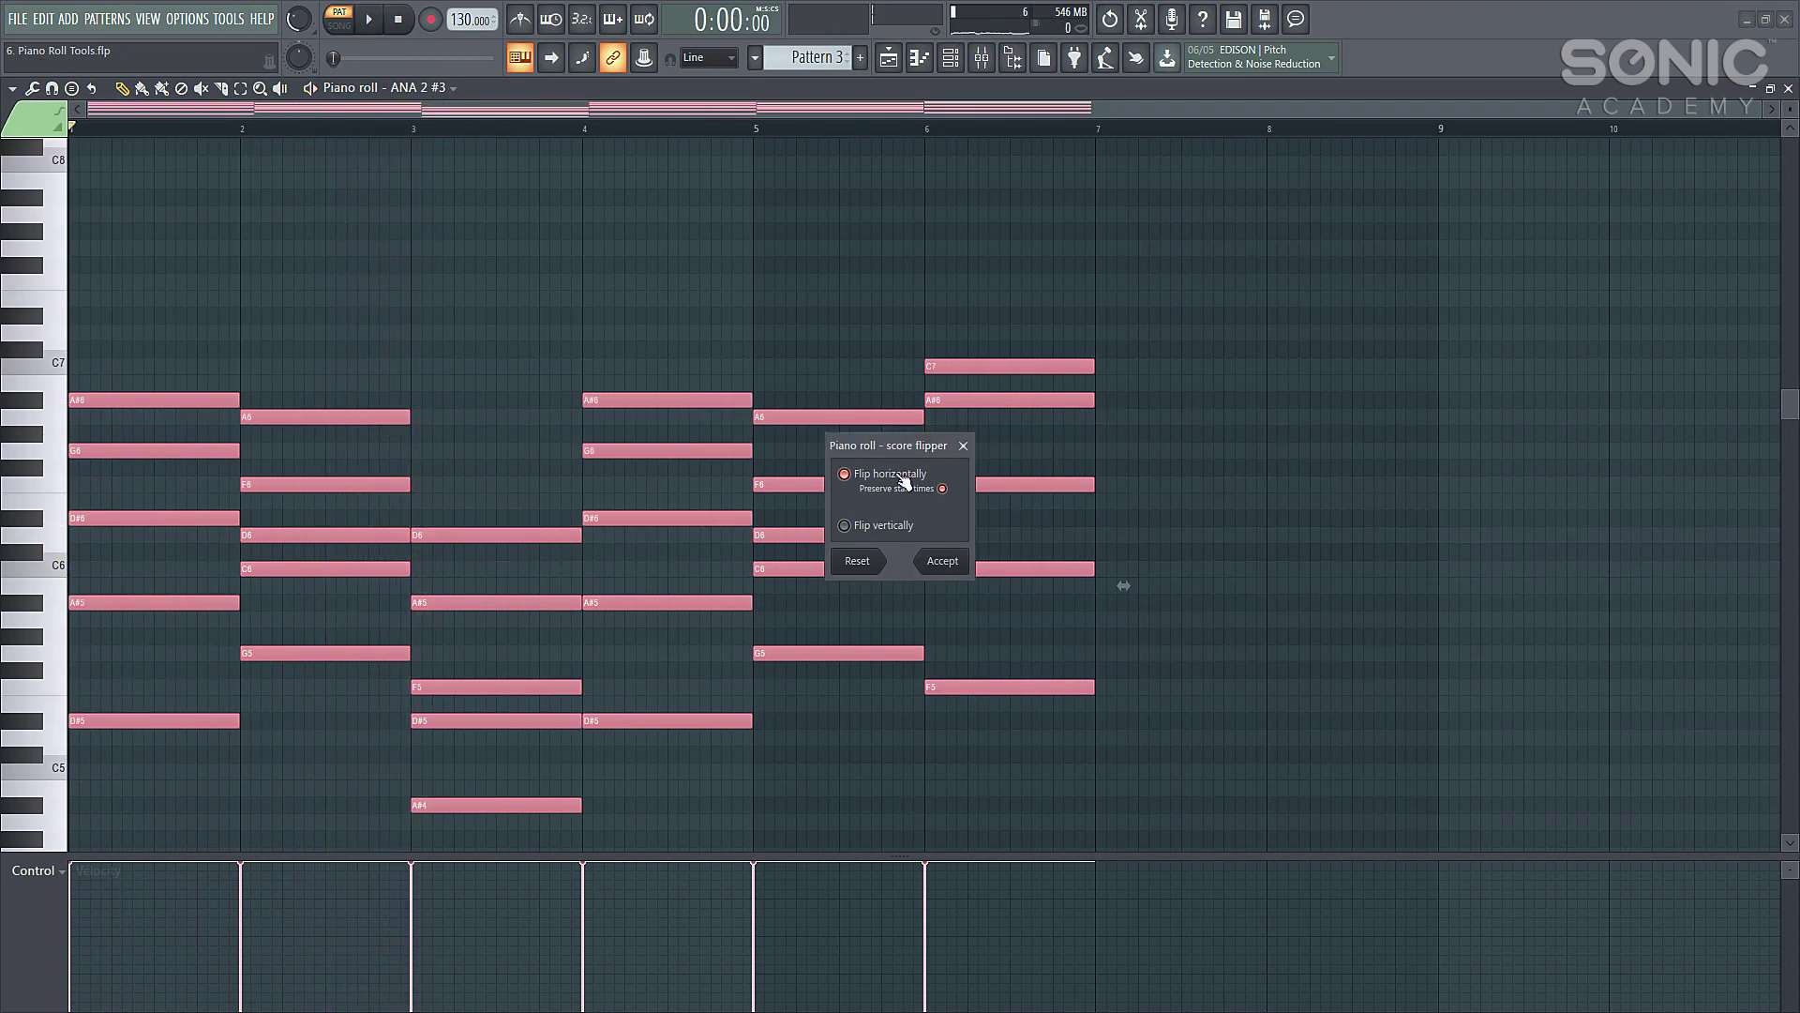
Step: Play the reversed chords, then add Flip vertically and play the fully flipped pattern
{"action": "key", "text": "space"}
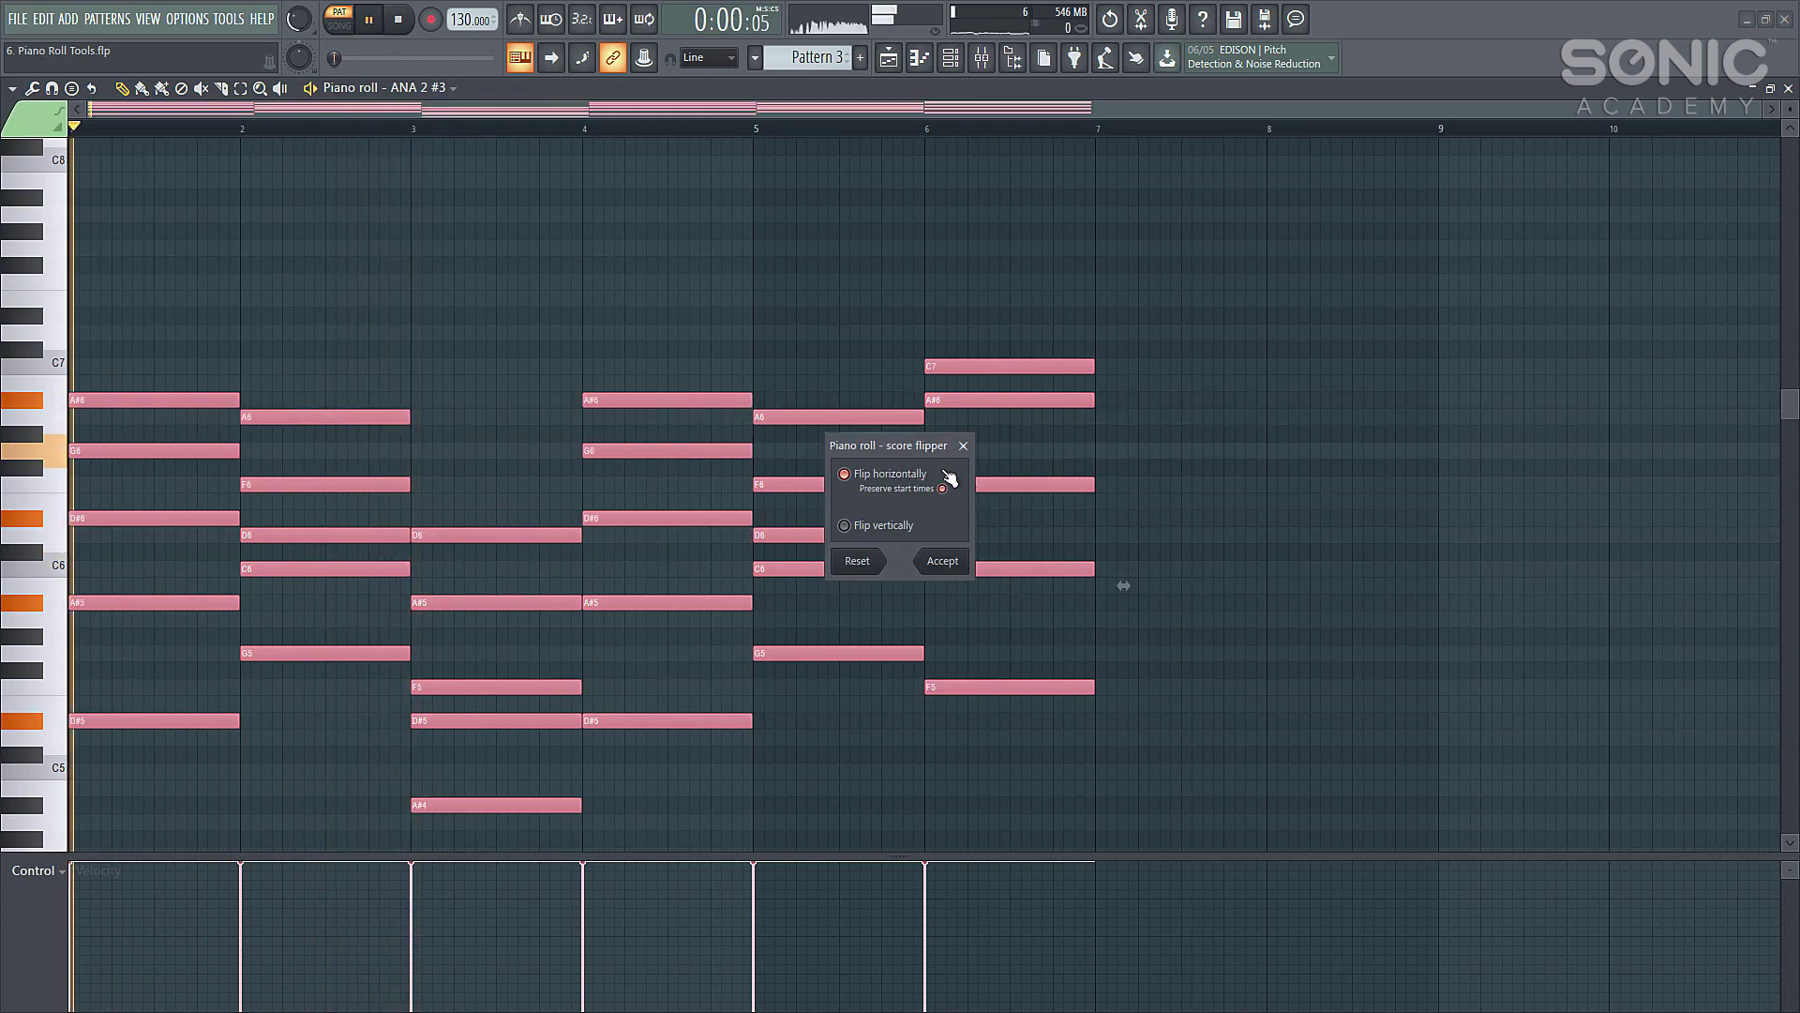
{"action": "key", "text": "space"}
{"action": "left_click", "coordinate": [900, 537]}
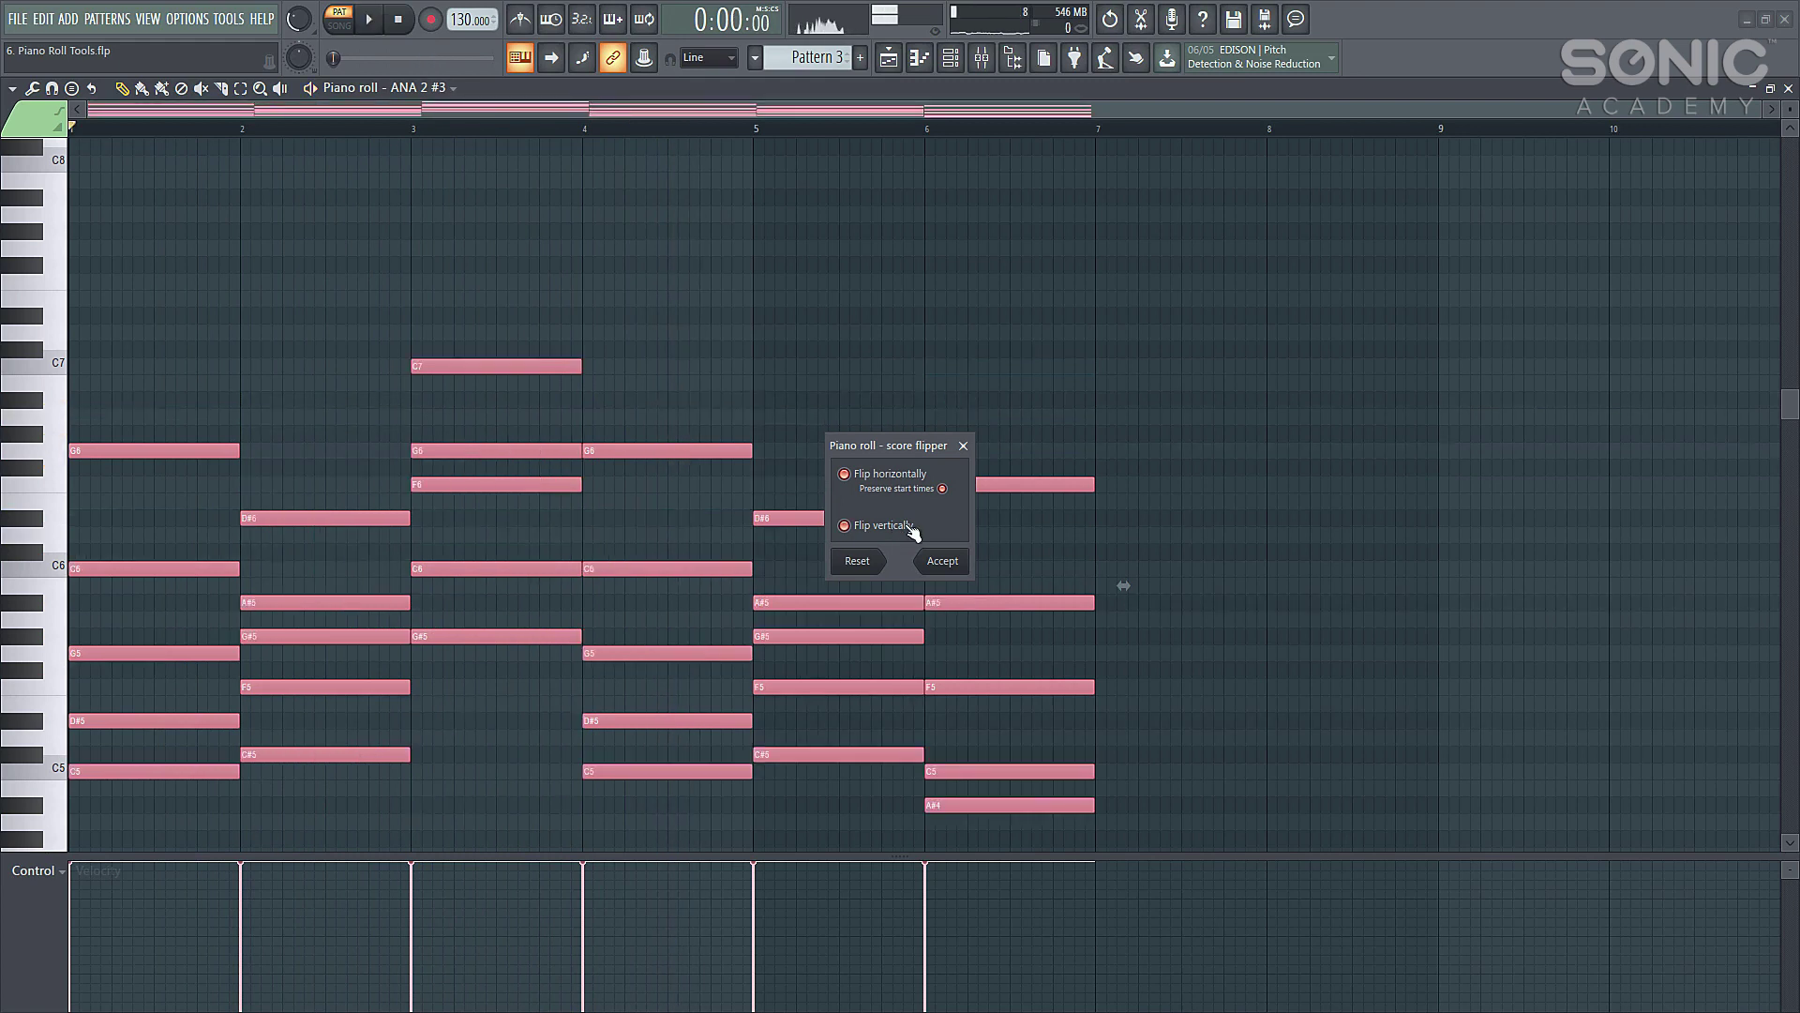
{"action": "key", "text": "space"}
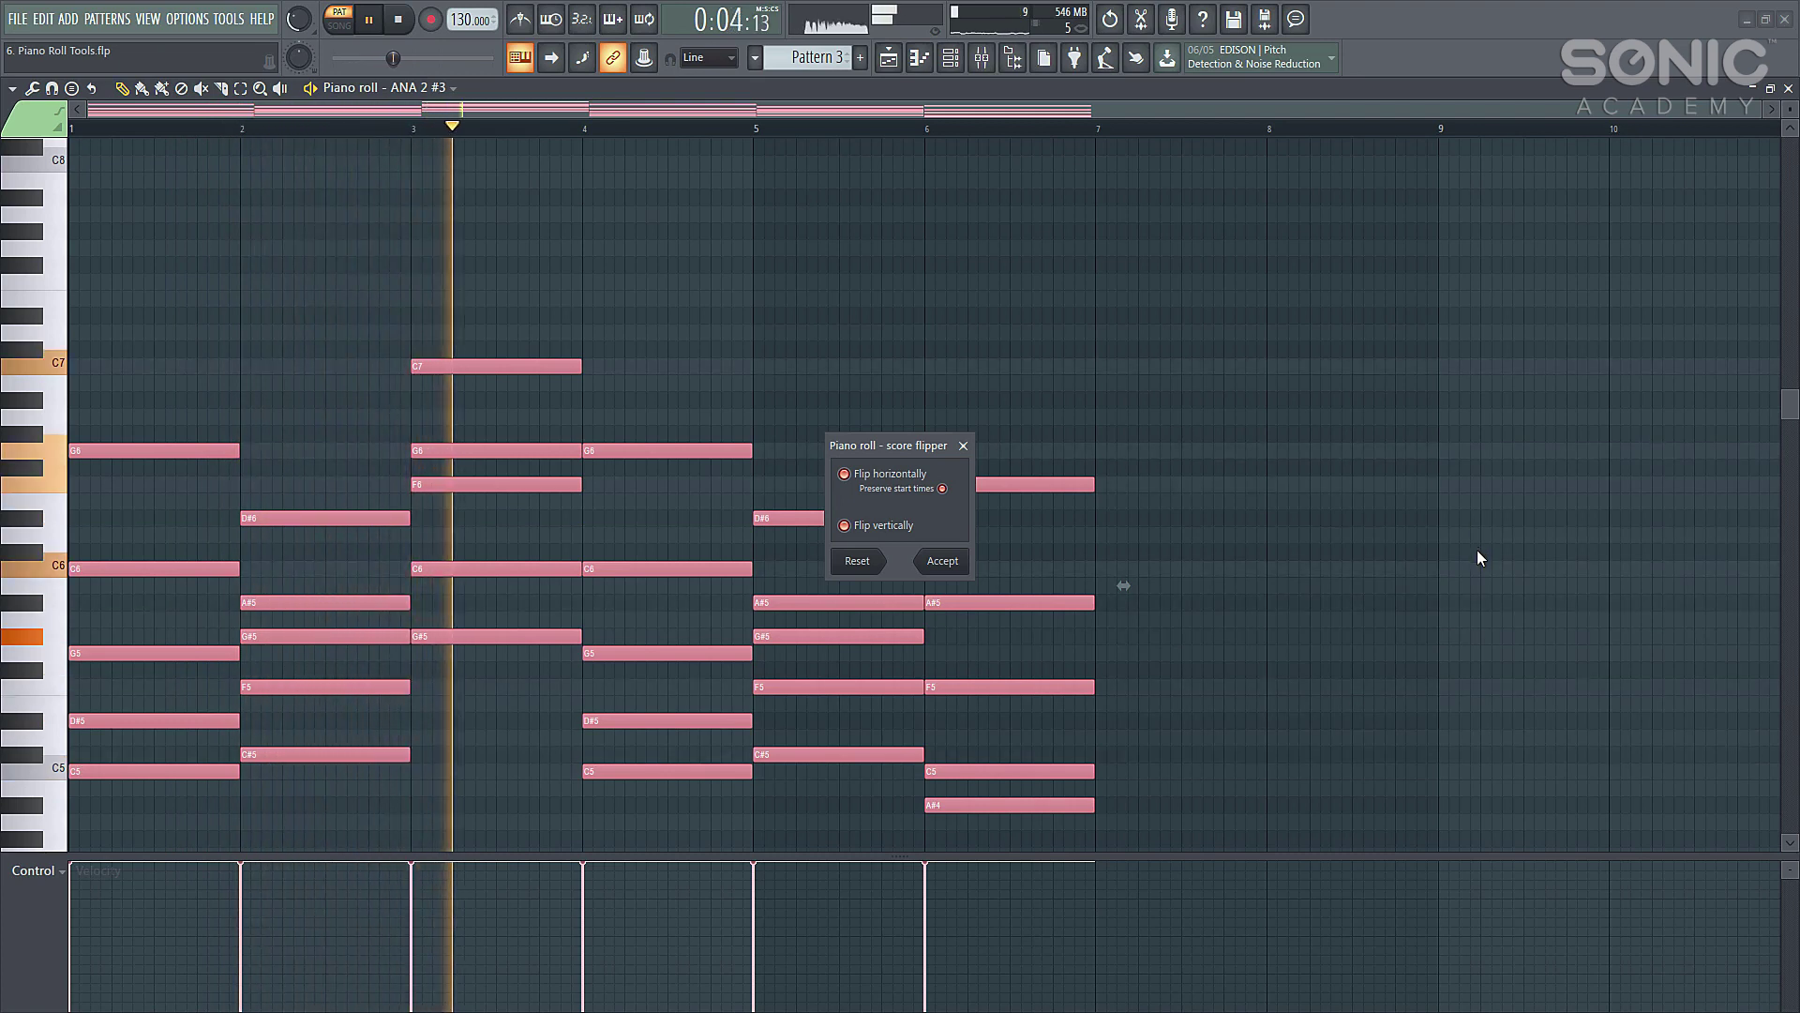
Step: Close the score flipper without accepting the flip and stop playback
{"action": "left_click", "coordinate": [964, 446]}
{"action": "key", "text": "space"}
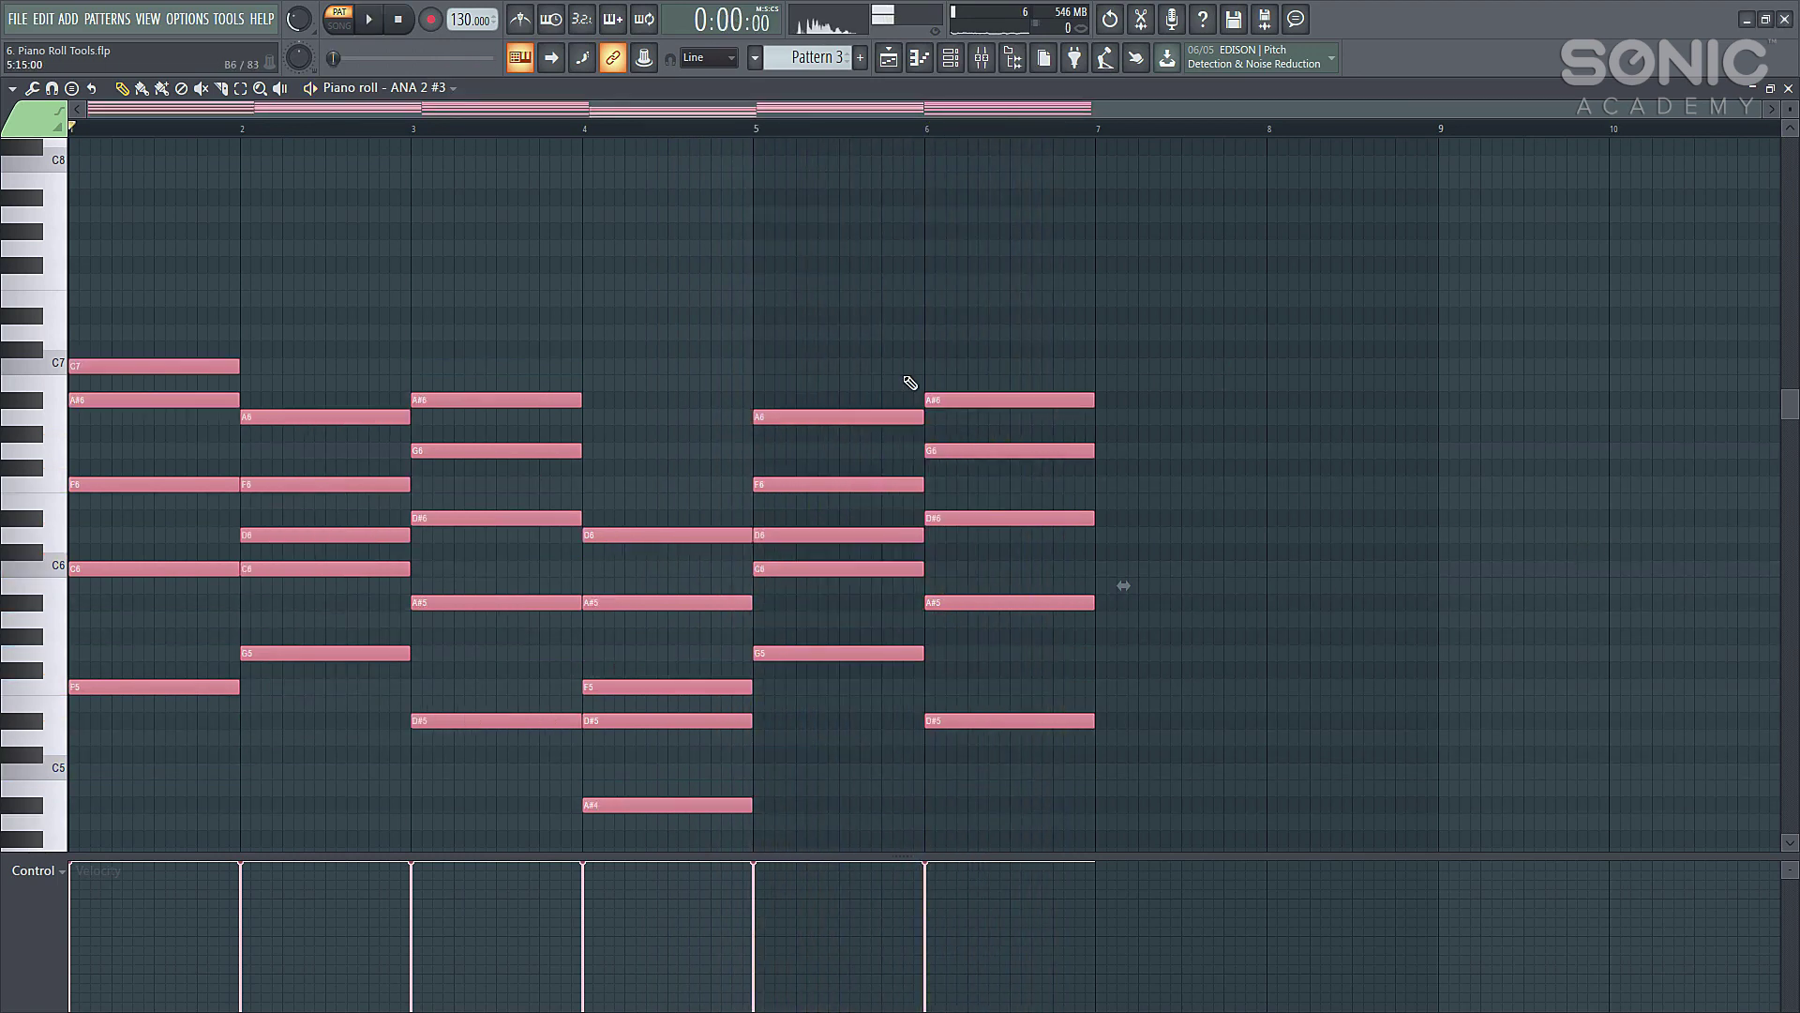